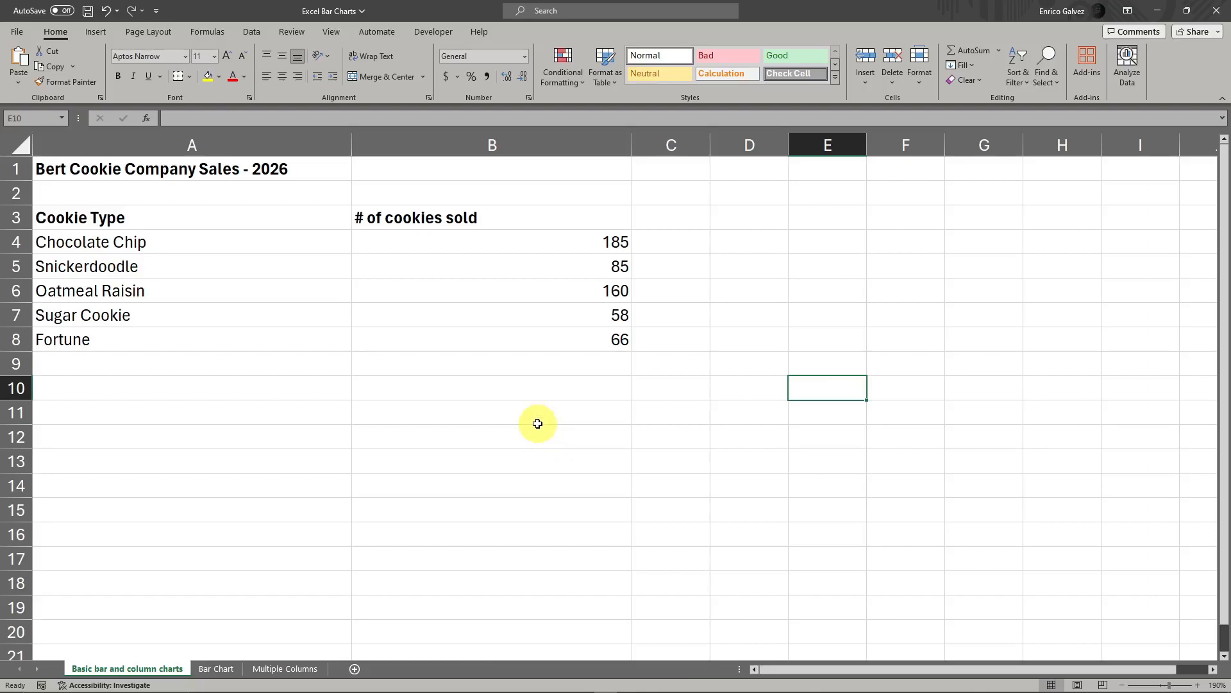
{"action": "scroll", "coordinate": [537, 424], "scroll_direction": "down", "scroll_amount": 1}
{"action": "scroll", "coordinate": [536, 424], "scroll_direction": "up", "scroll_amount": 1}
{"action": "scroll", "coordinate": [537, 423], "scroll_direction": "down", "scroll_amount": 3}
{"action": "scroll", "coordinate": [537, 423], "scroll_direction": "up", "scroll_amount": 3}
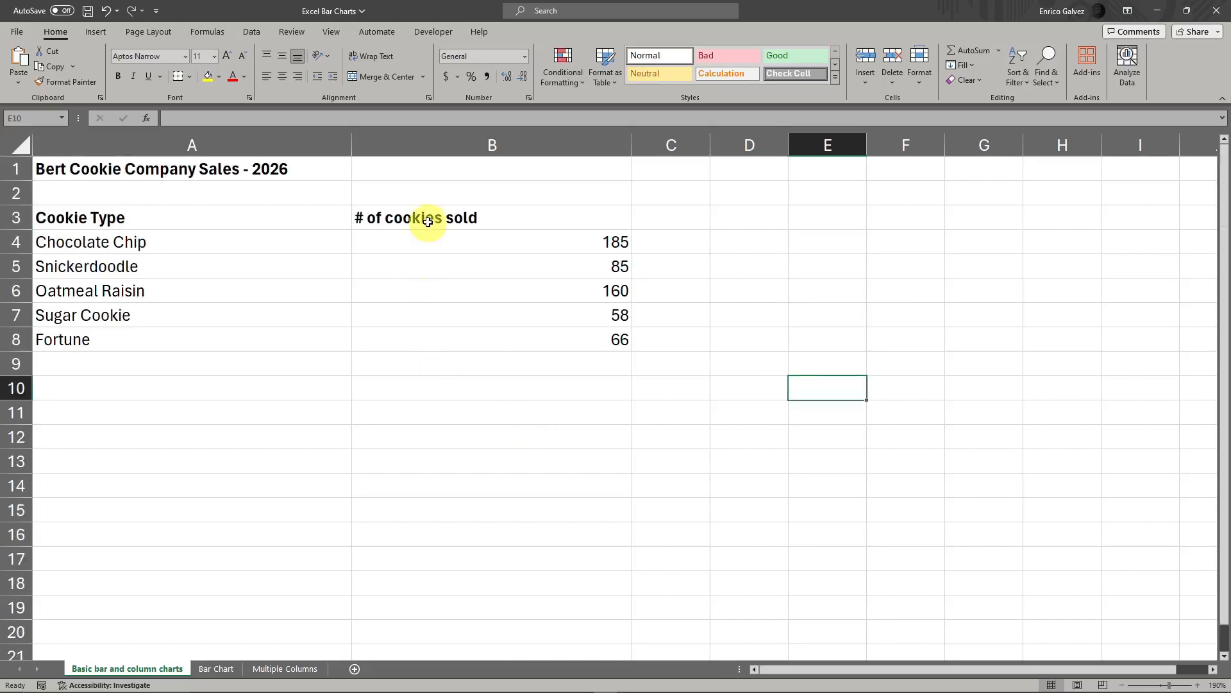
{"action": "left_click", "coordinate": [414, 388]}
{"action": "left_click", "coordinate": [195, 355]}
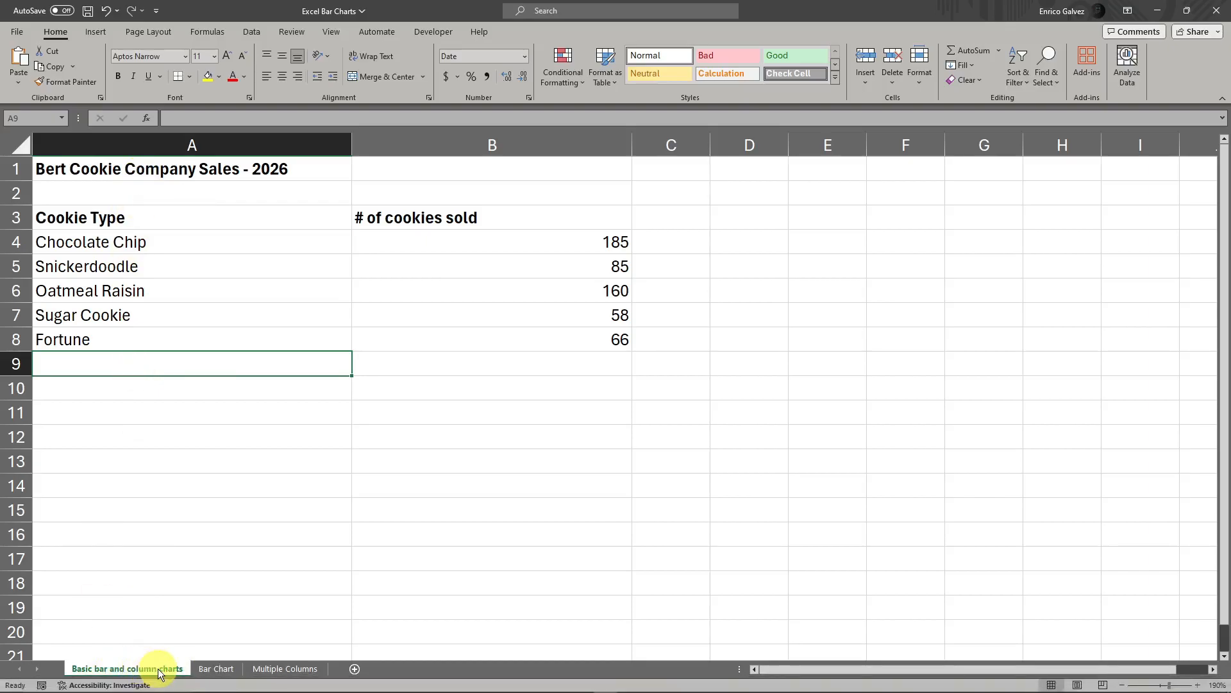
Look through the Bar Chart and Multiple Columns sheets, and return to the Basic bar and column charts sheet
{"action": "left_click", "coordinate": [212, 669]}
{"action": "left_click", "coordinate": [291, 669]}
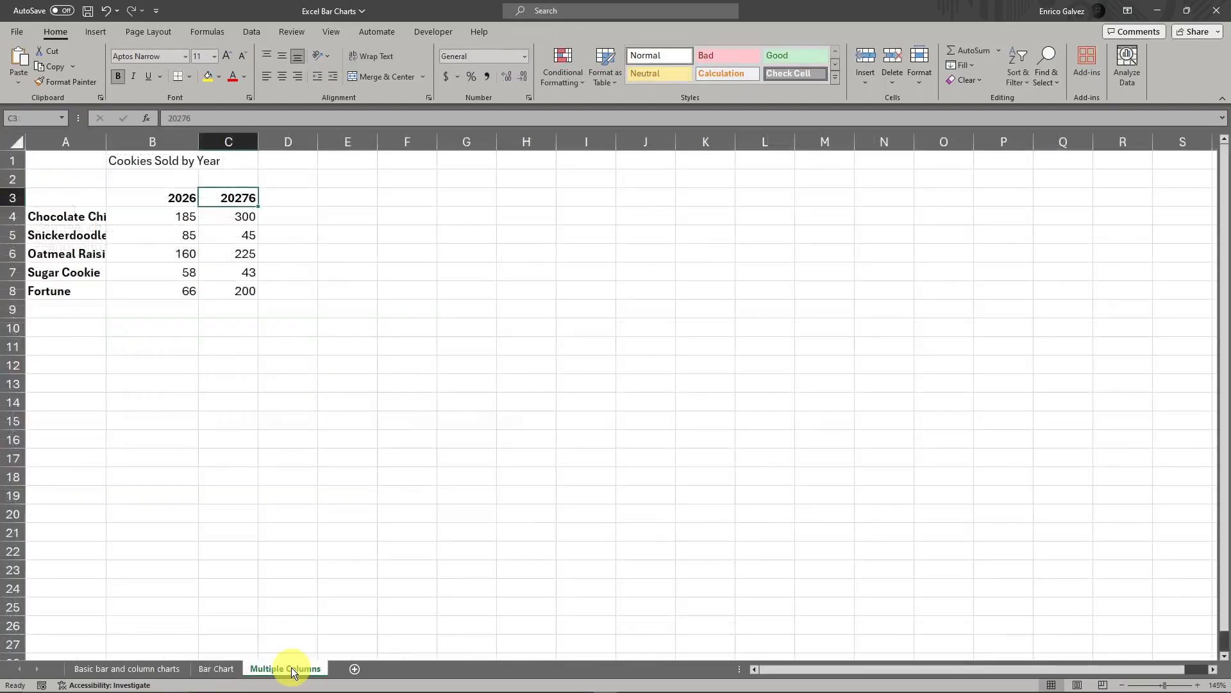
{"action": "left_click", "coordinate": [136, 669]}
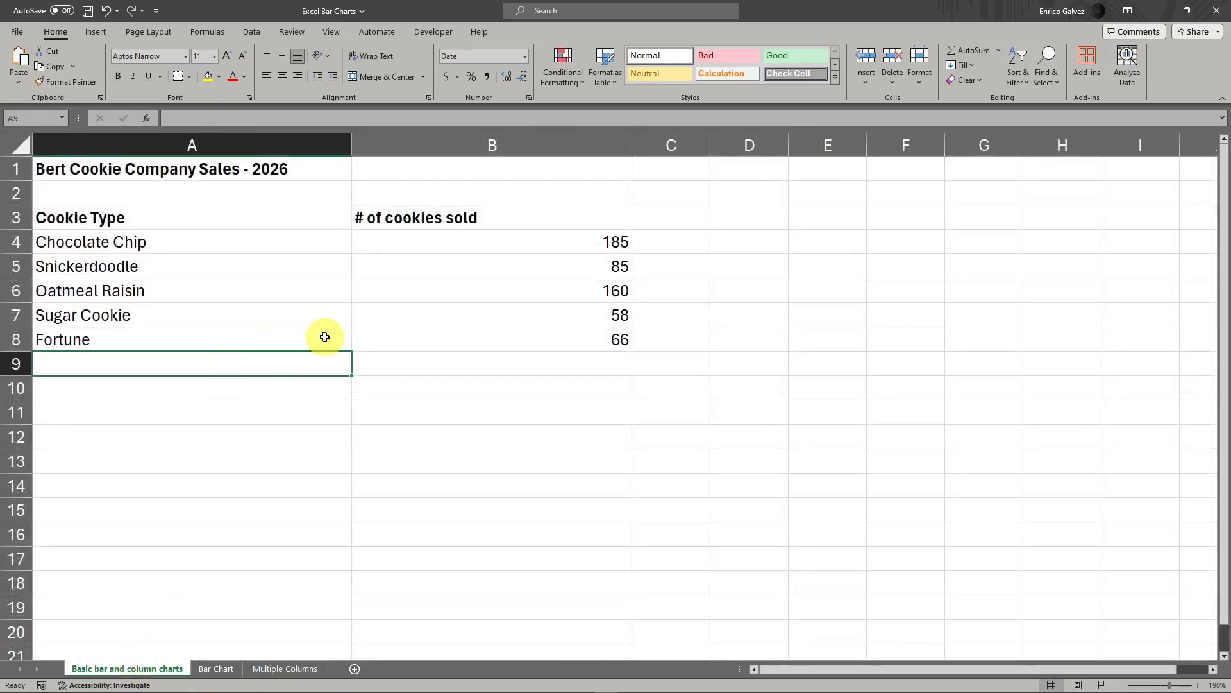
Examine the sales table's title in A1, the cookie types in A3:A8 and the quantities sold in B3:B8
{"action": "left_click", "coordinate": [131, 159]}
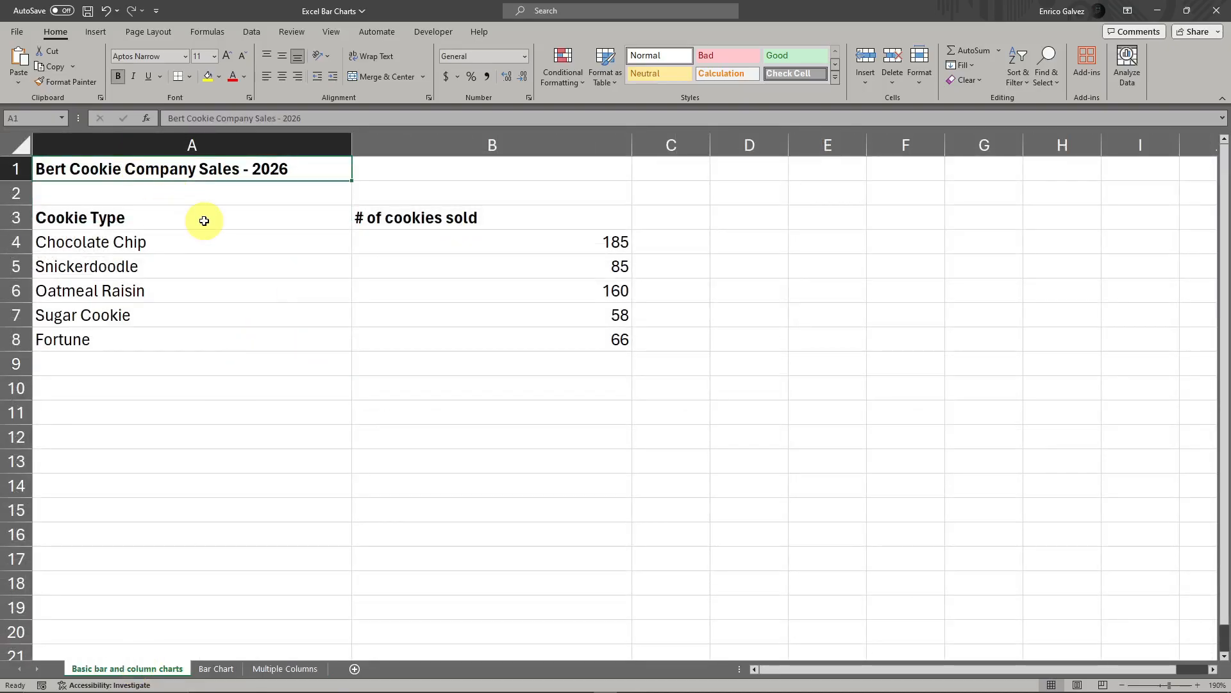
{"action": "left_click", "coordinate": [283, 286]}
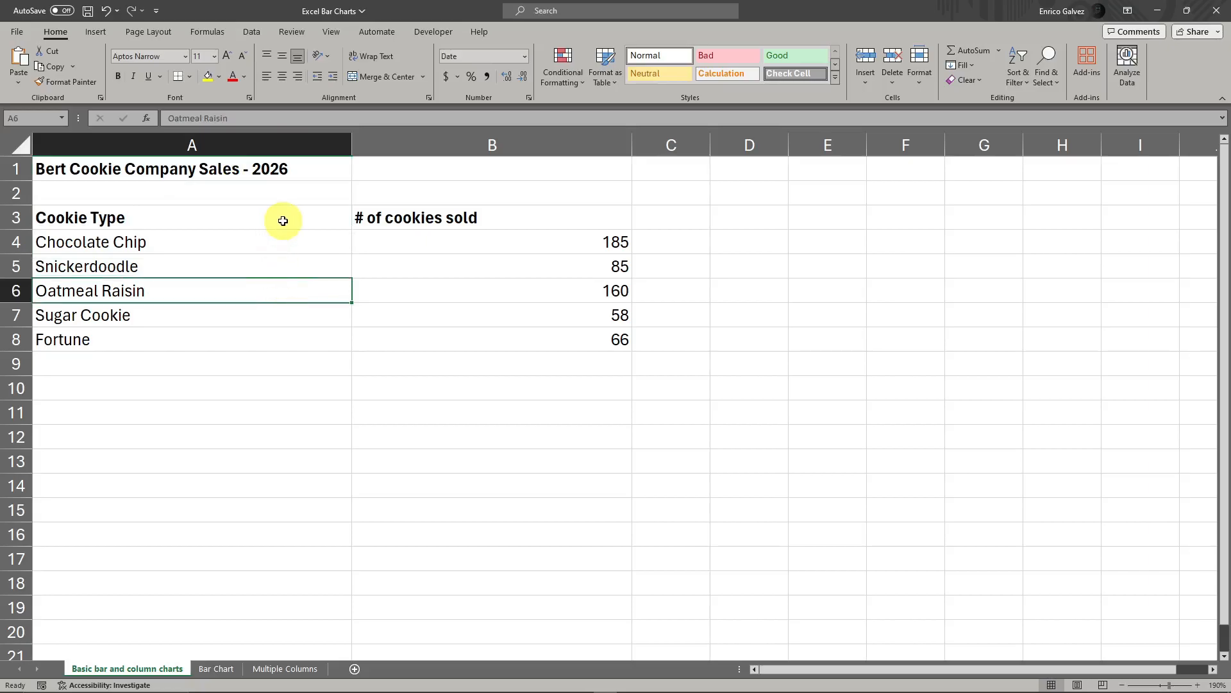
{"action": "left_click_drag", "start_coordinate": [322, 220], "coordinate": [321, 332]}
{"action": "left_click", "coordinate": [293, 449]}
{"action": "left_click_drag", "start_coordinate": [537, 212], "coordinate": [577, 333]}
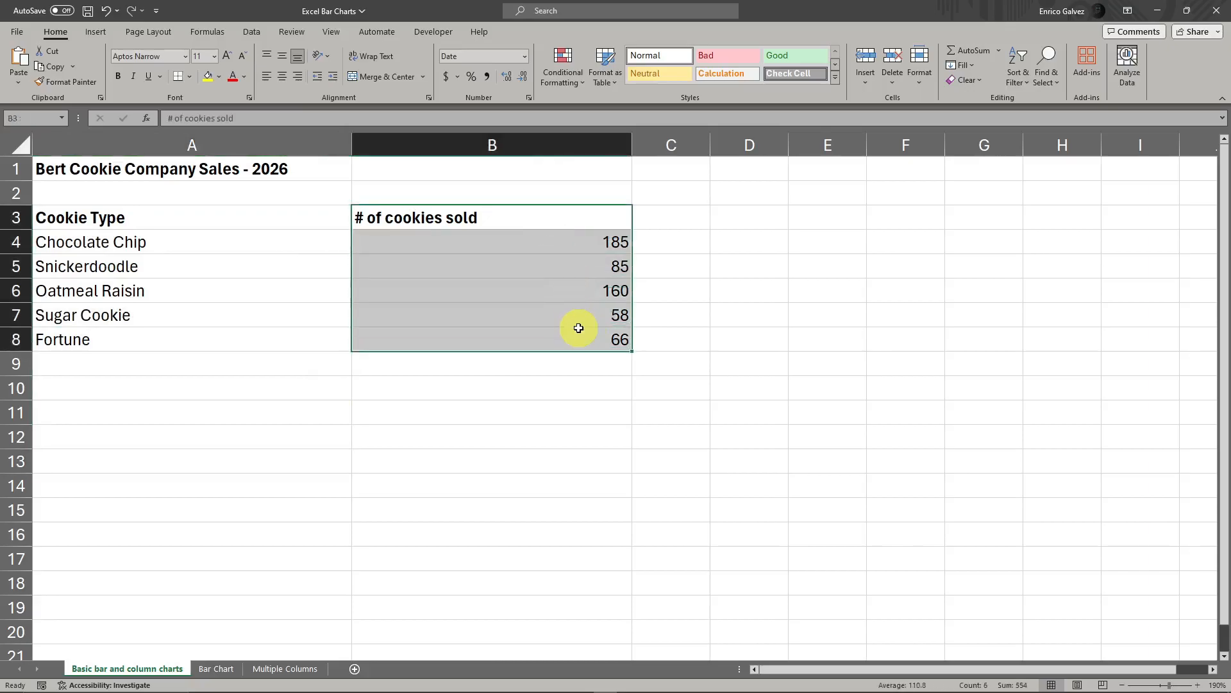
{"action": "left_click", "coordinate": [564, 486]}
{"action": "left_click_drag", "start_coordinate": [251, 218], "coordinate": [253, 295]}
{"action": "left_click", "coordinate": [484, 310]}
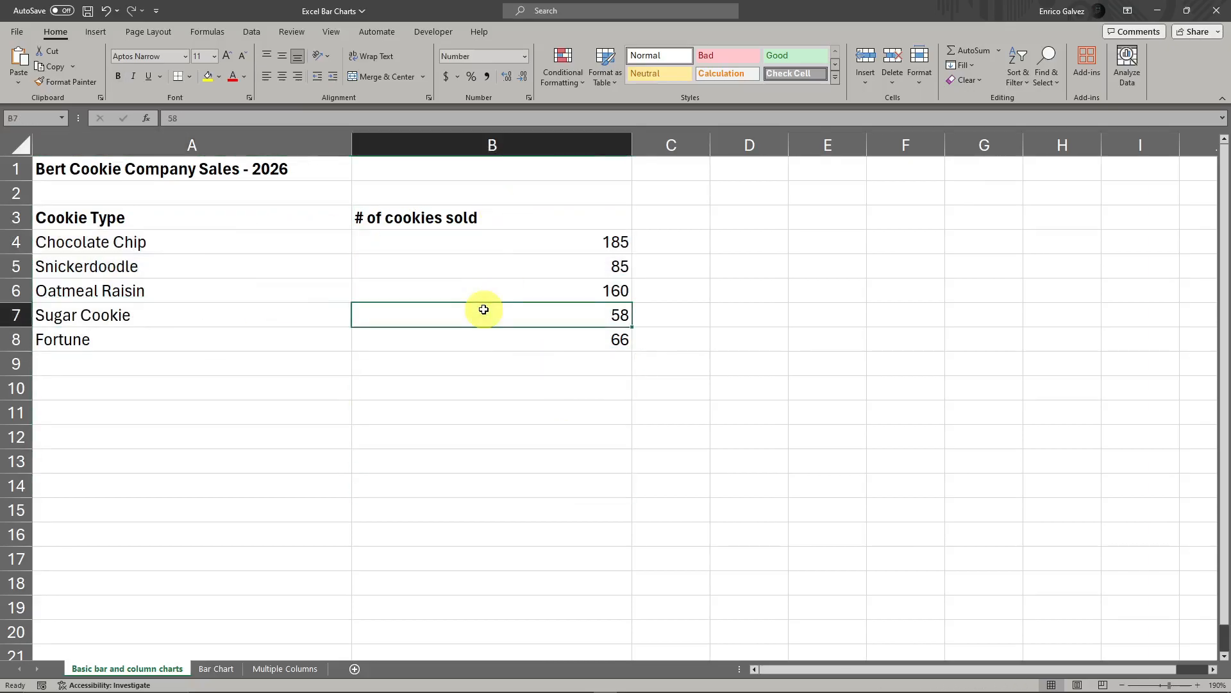
{"action": "left_click", "coordinate": [408, 427]}
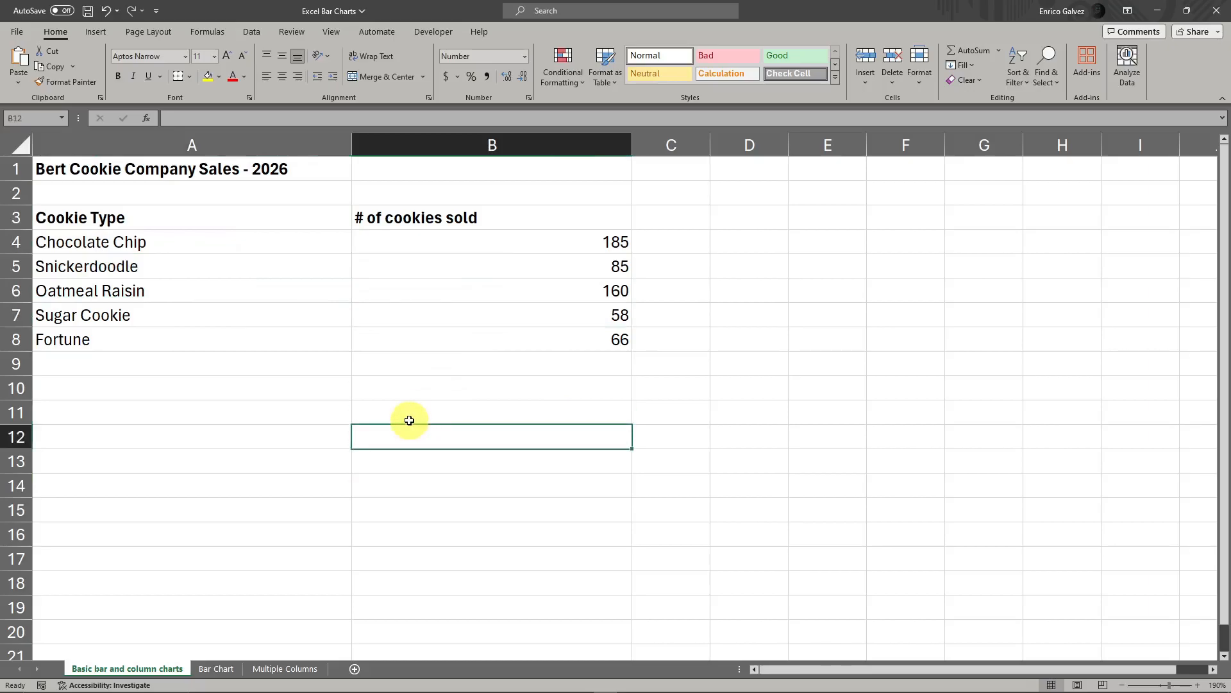
{"action": "left_click", "coordinate": [360, 392]}
{"action": "left_click_drag", "start_coordinate": [223, 214], "coordinate": [519, 338]}
{"action": "left_click", "coordinate": [304, 461]}
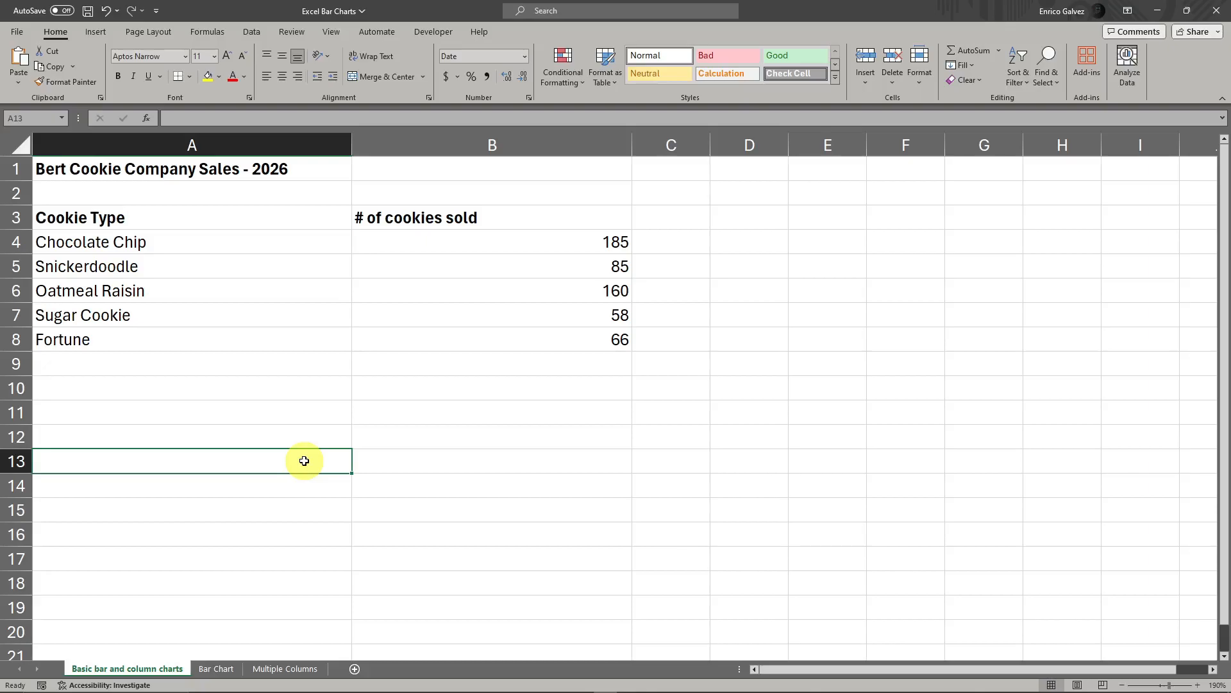
{"action": "left_click_drag", "start_coordinate": [289, 170], "coordinate": [456, 393]}
{"action": "left_click", "coordinate": [333, 413]}
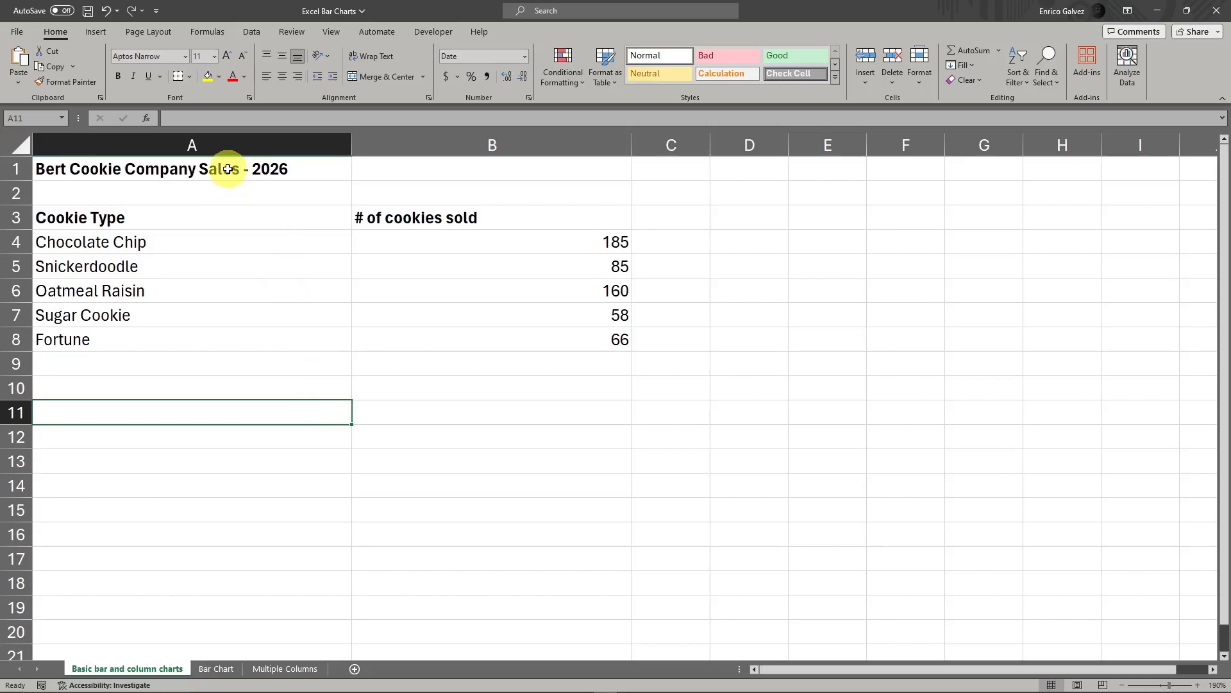
{"action": "left_click", "coordinate": [484, 359]}
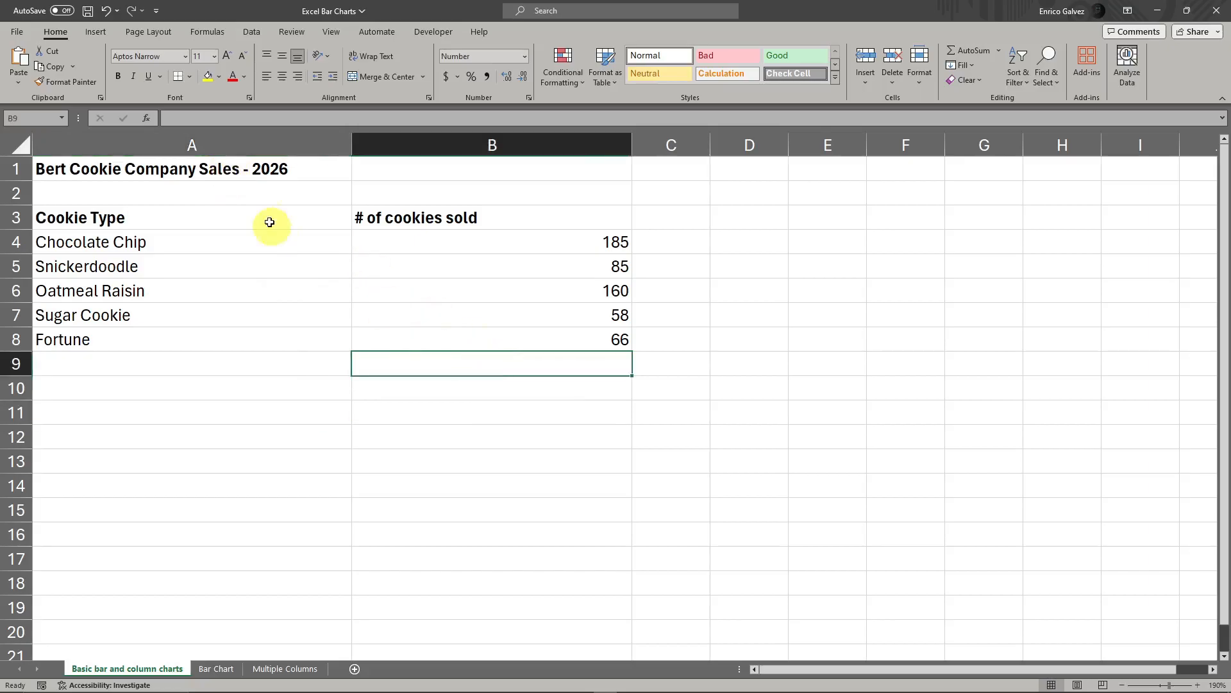
{"action": "left_click", "coordinate": [289, 291]}
{"action": "left_click", "coordinate": [197, 218]}
{"action": "left_click", "coordinate": [414, 271]}
{"action": "left_click", "coordinate": [310, 318]}
{"action": "left_click", "coordinate": [233, 242]}
{"action": "left_click", "coordinate": [398, 275]}
{"action": "left_click", "coordinate": [346, 316]}
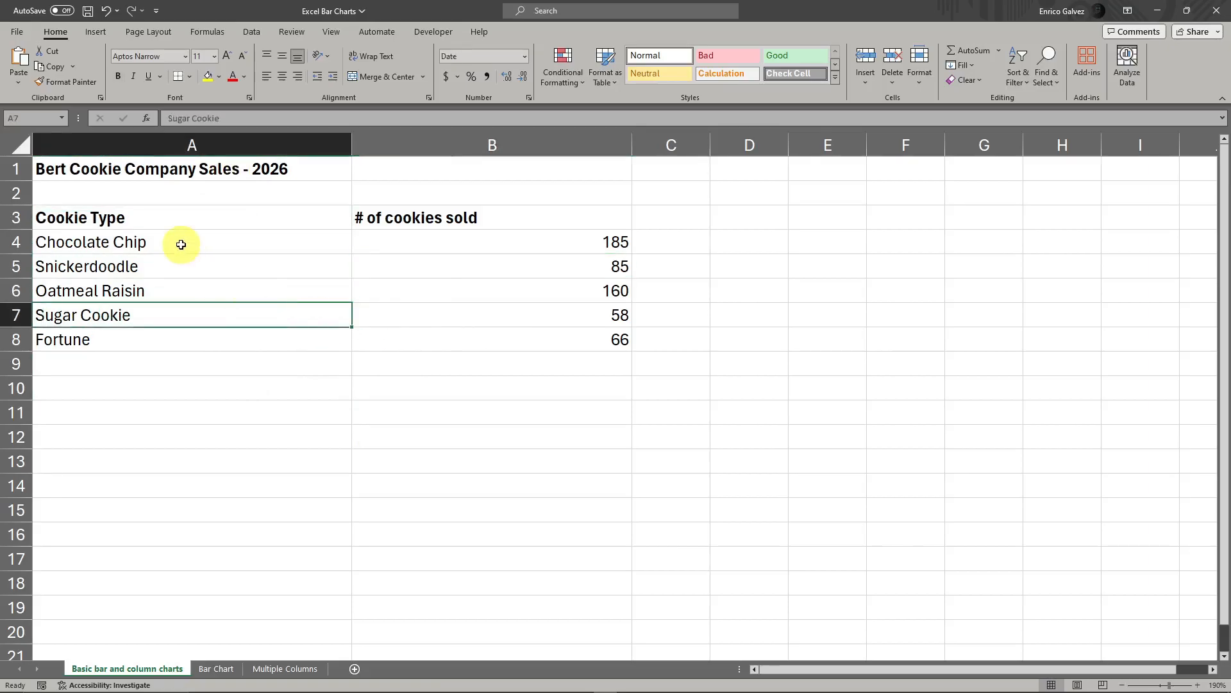
{"action": "left_click", "coordinate": [184, 241]}
{"action": "left_click", "coordinate": [475, 286]}
{"action": "left_click", "coordinate": [498, 334]}
{"action": "left_click", "coordinate": [325, 282]}
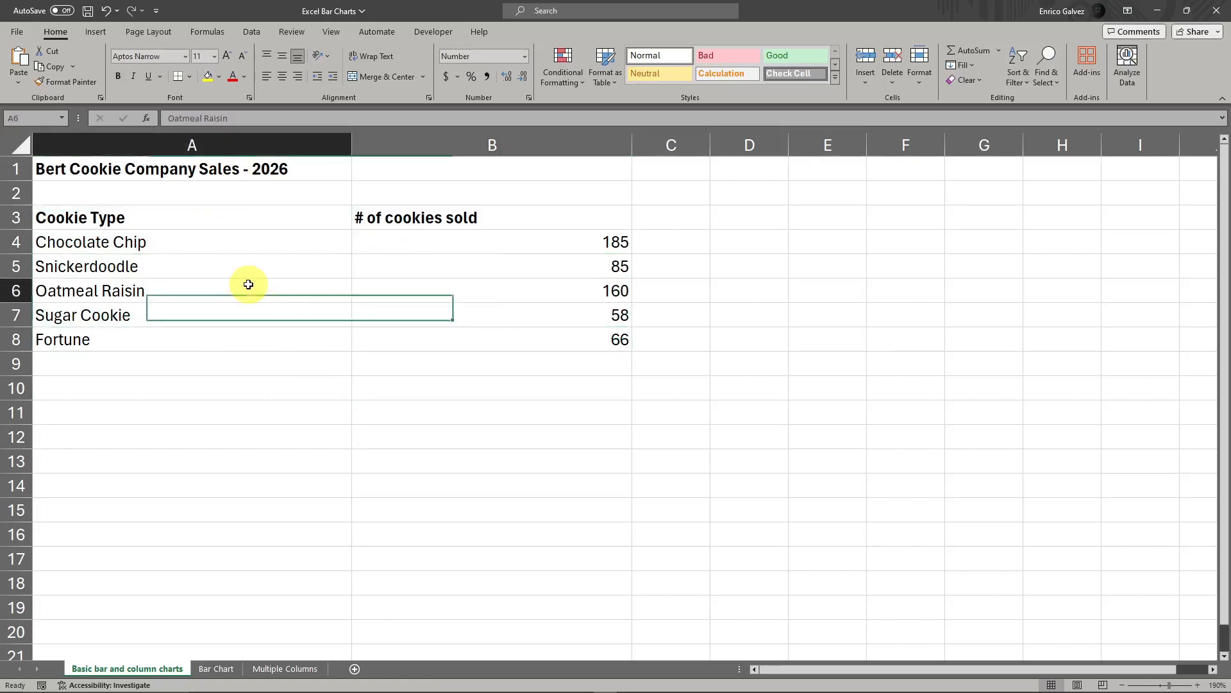
{"action": "left_click", "coordinate": [941, 315]}
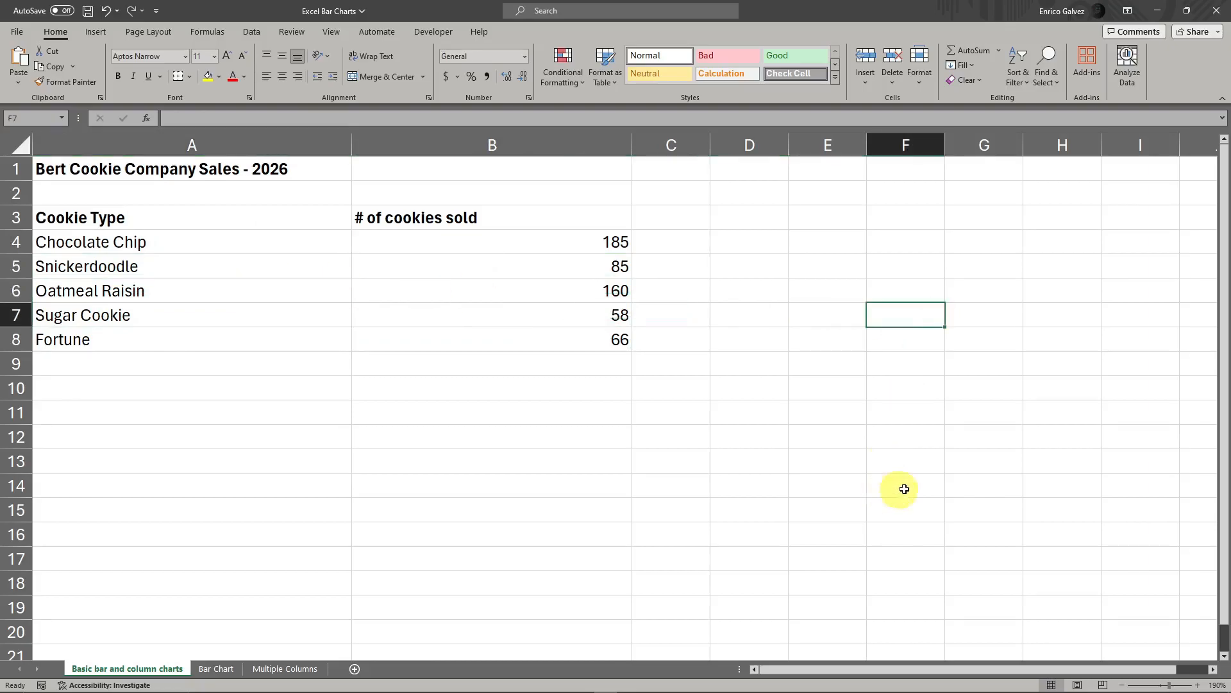
{"action": "left_click", "coordinate": [1061, 462]}
Insert a 2-D Clustered Column chart from the cookie sales table, using a cell inside the data as the source
{"action": "left_click", "coordinate": [275, 290]}
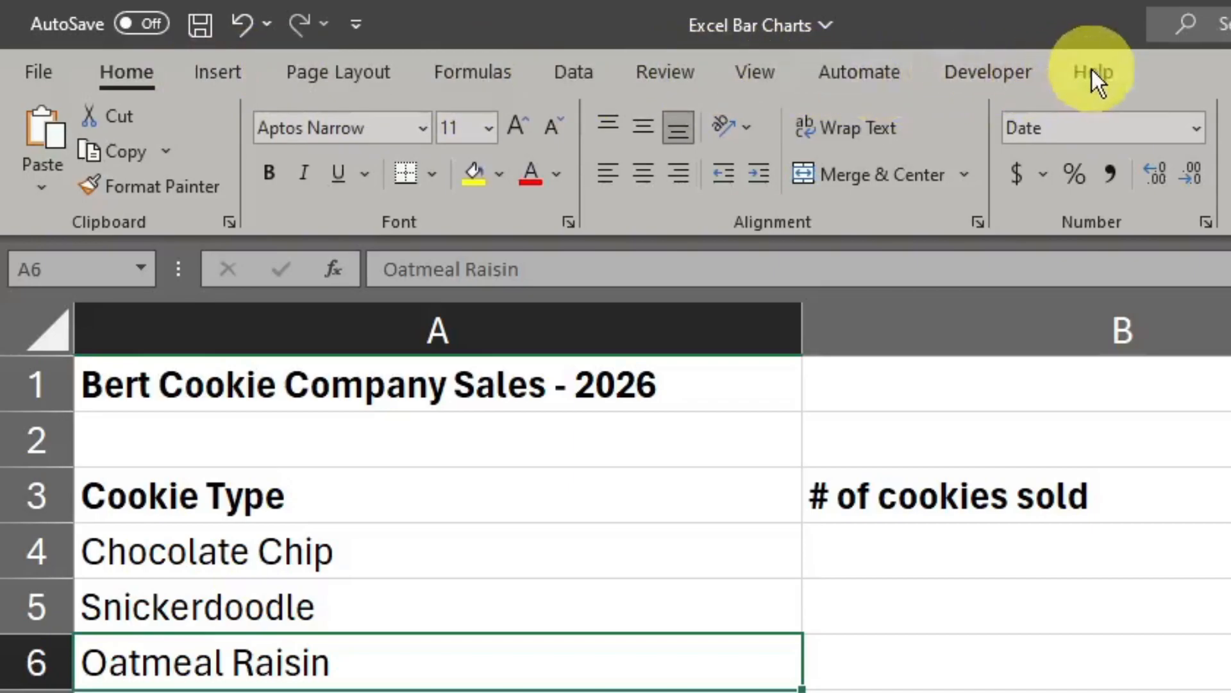
{"action": "left_click", "coordinate": [190, 71]}
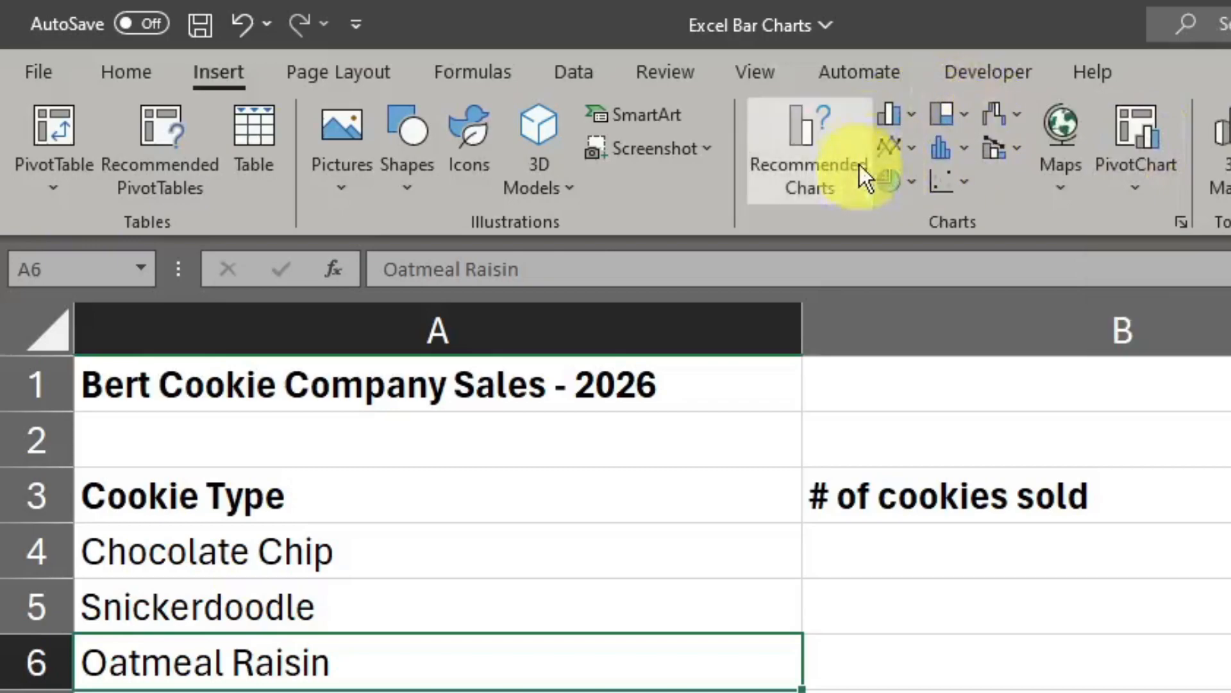
{"action": "left_click", "coordinate": [906, 112]}
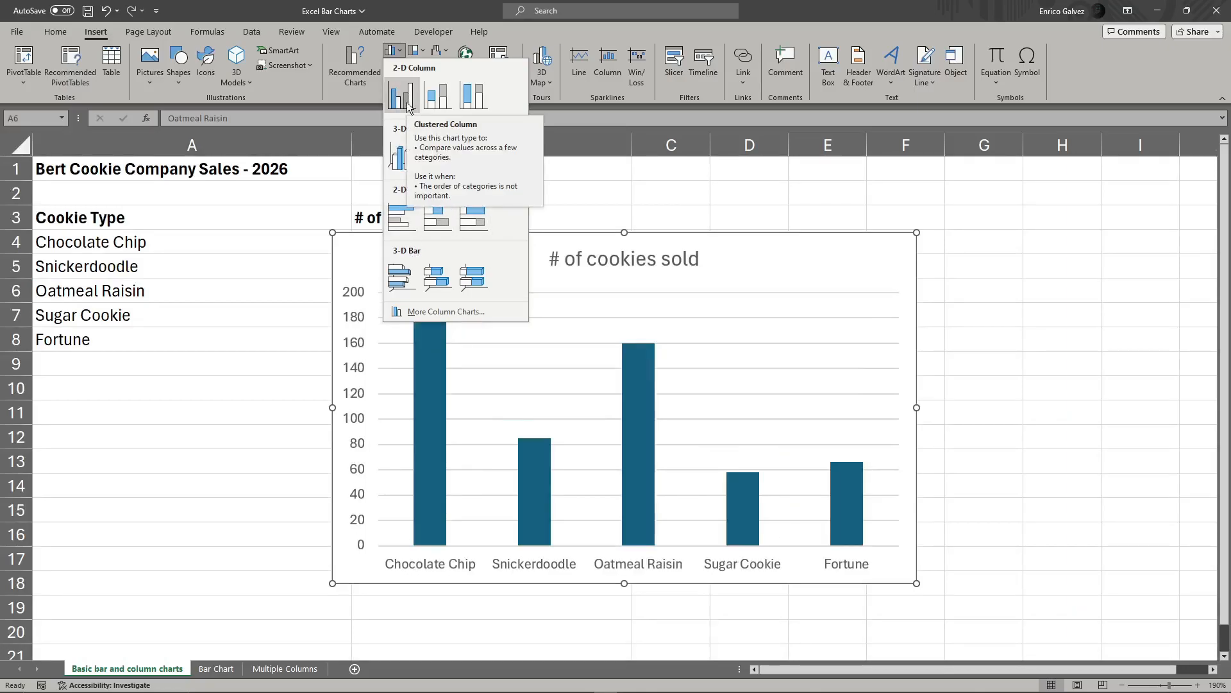
{"action": "left_click", "coordinate": [407, 102]}
{"action": "left_click", "coordinate": [261, 432]}
{"action": "left_click", "coordinate": [540, 397]}
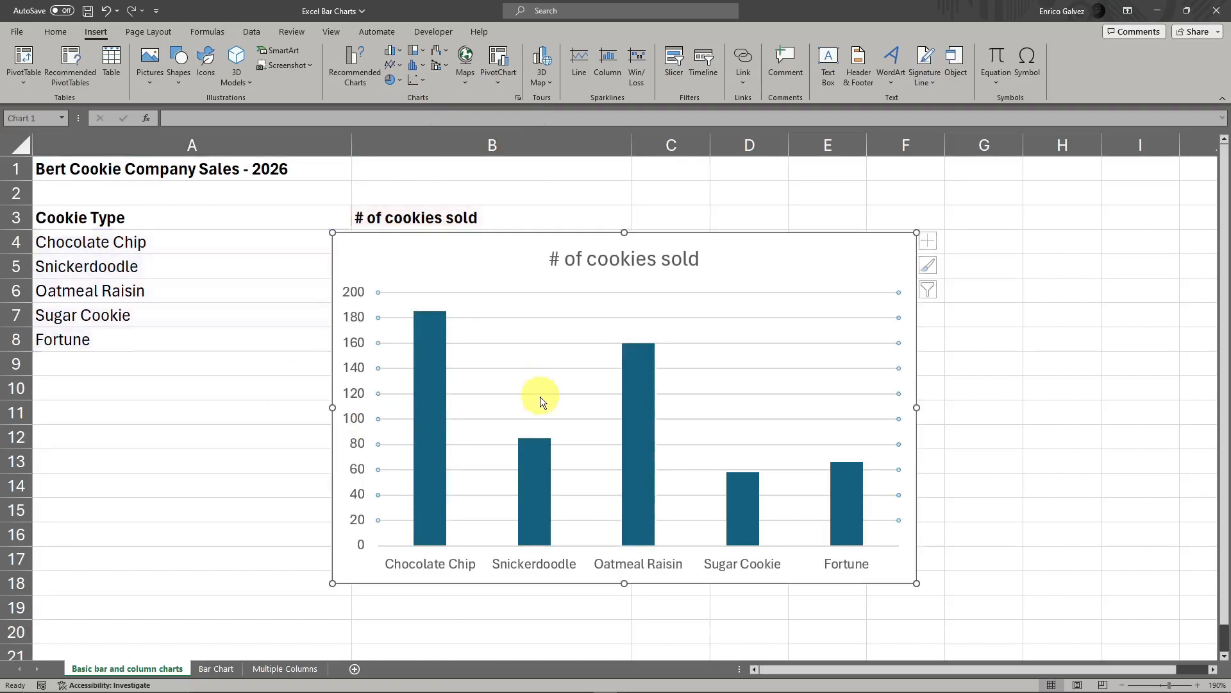
{"action": "left_click", "coordinate": [737, 346]}
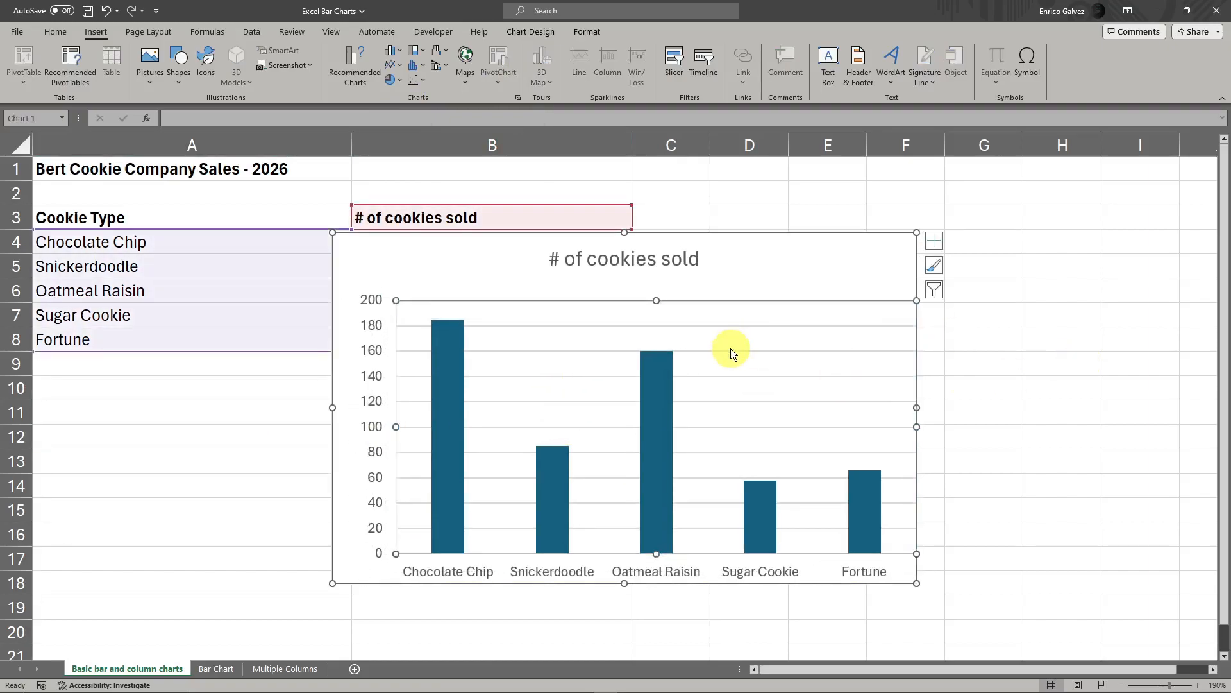
{"action": "left_click", "coordinate": [1105, 338]}
Move the column chart beside the sales table, clear of columns A and B, and compare it with the table headings
{"action": "left_click", "coordinate": [783, 264]}
{"action": "left_click_drag", "start_coordinate": [783, 264], "coordinate": [748, 272]}
{"action": "left_click", "coordinate": [1039, 379]}
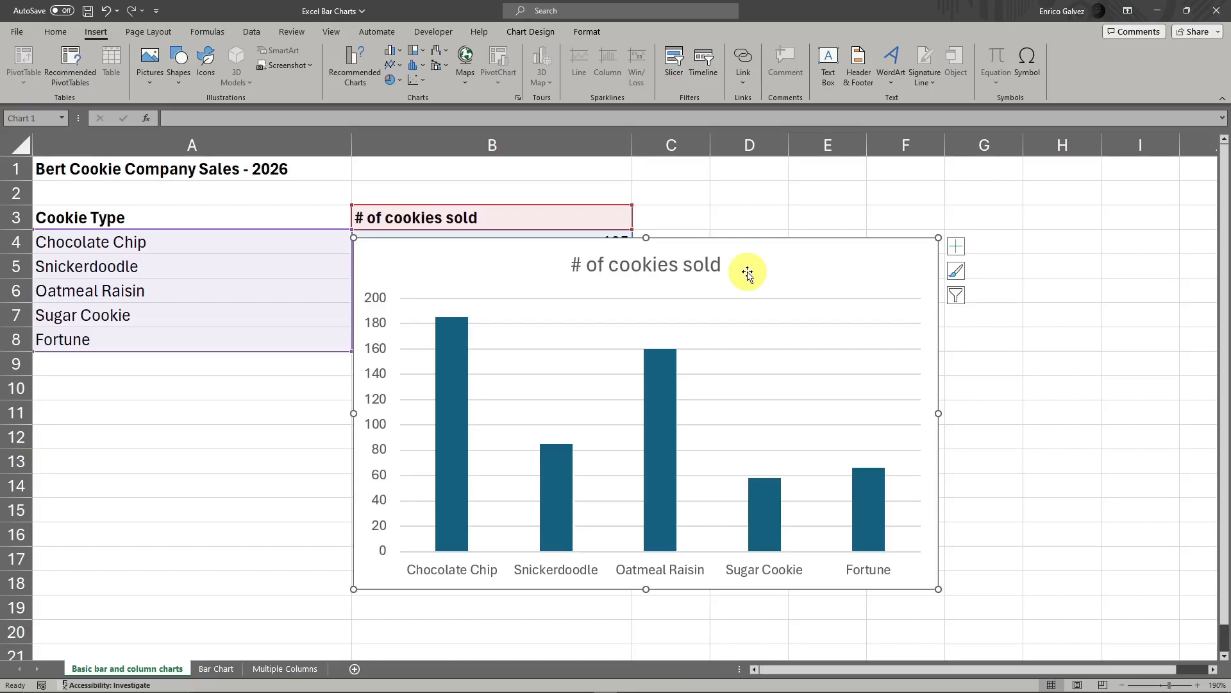
{"action": "left_click", "coordinate": [1097, 396]}
{"action": "left_click_drag", "start_coordinate": [764, 272], "coordinate": [845, 316]}
{"action": "left_click", "coordinate": [337, 420]}
{"action": "left_click_drag", "start_coordinate": [586, 328], "coordinate": [786, 265]}
{"action": "left_click", "coordinate": [213, 254]}
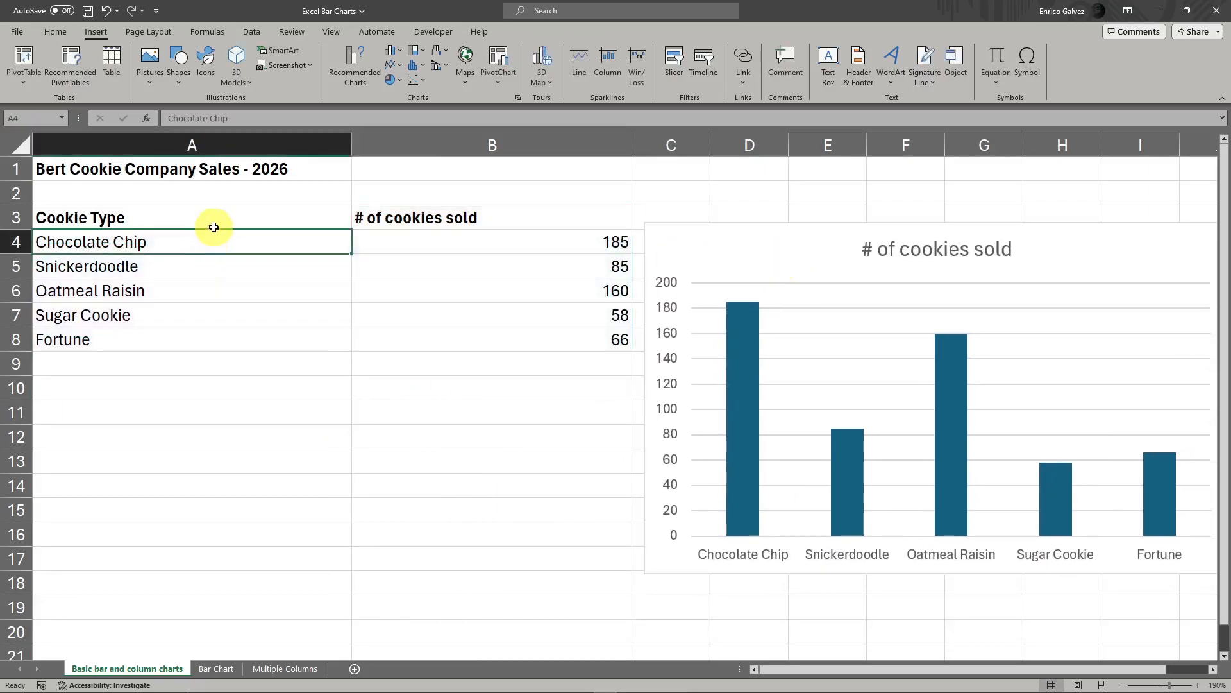
{"action": "left_click", "coordinate": [211, 225]}
{"action": "left_click", "coordinate": [444, 222]}
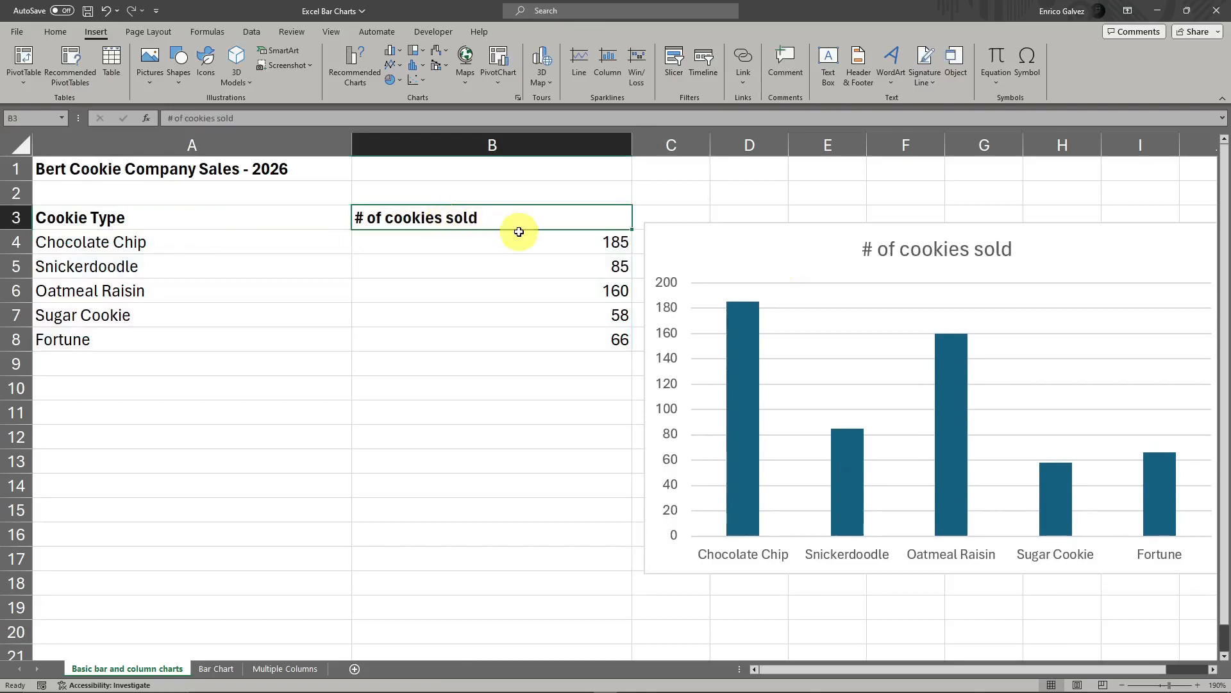
{"action": "left_click", "coordinate": [506, 475]}
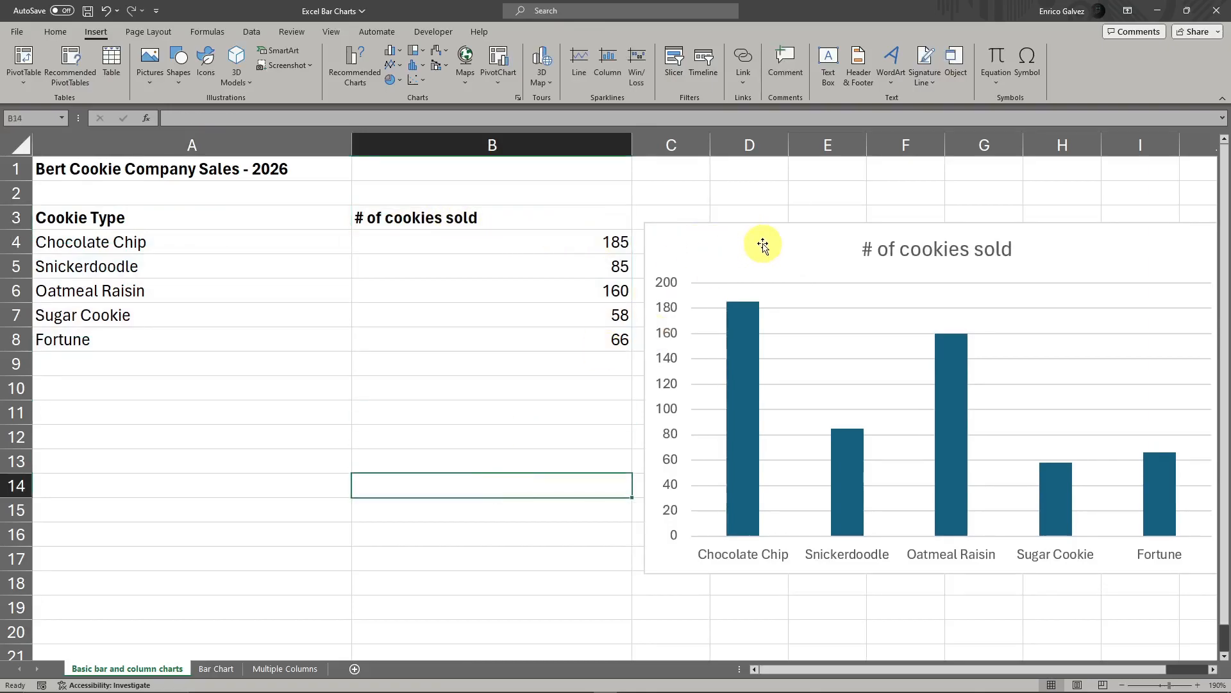
Move the column chart back over column B so it sits closer to the cookie type names
{"action": "left_click_drag", "start_coordinate": [764, 242], "coordinate": [492, 241]}
{"action": "left_click_drag", "start_coordinate": [814, 249], "coordinate": [756, 254]}
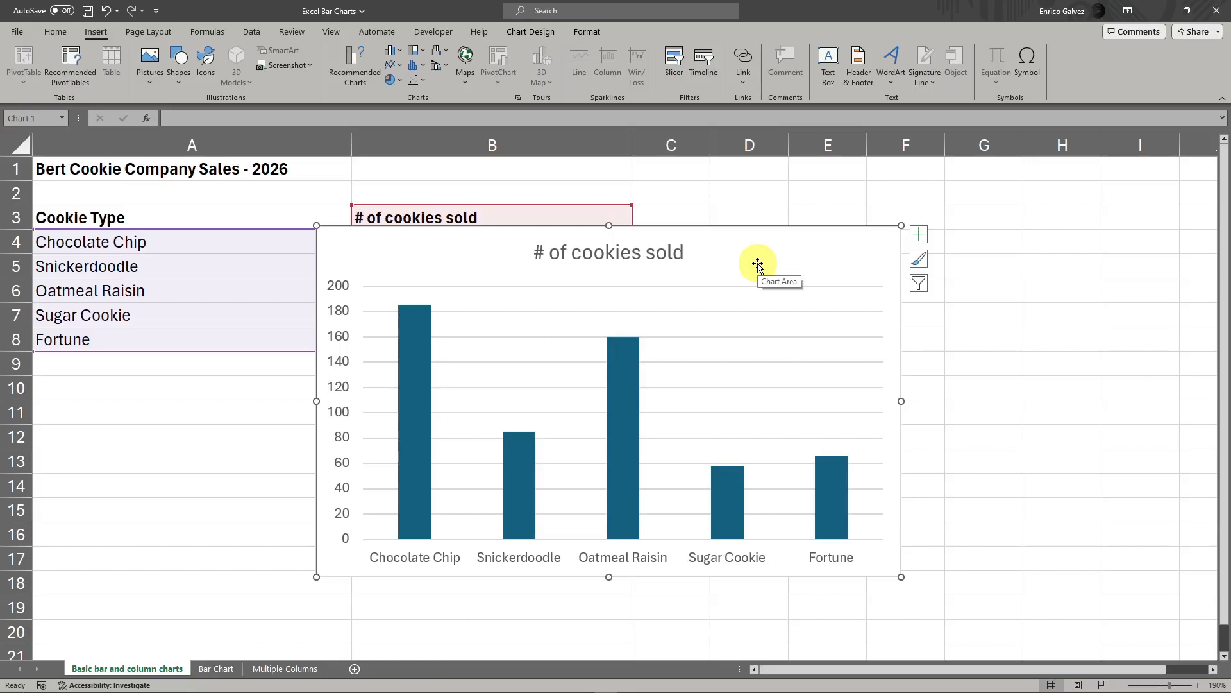
{"action": "left_click_drag", "start_coordinate": [758, 263], "coordinate": [844, 275]}
{"action": "left_click", "coordinate": [981, 366]}
{"action": "left_click", "coordinate": [633, 325]}
{"action": "left_click", "coordinate": [975, 380]}
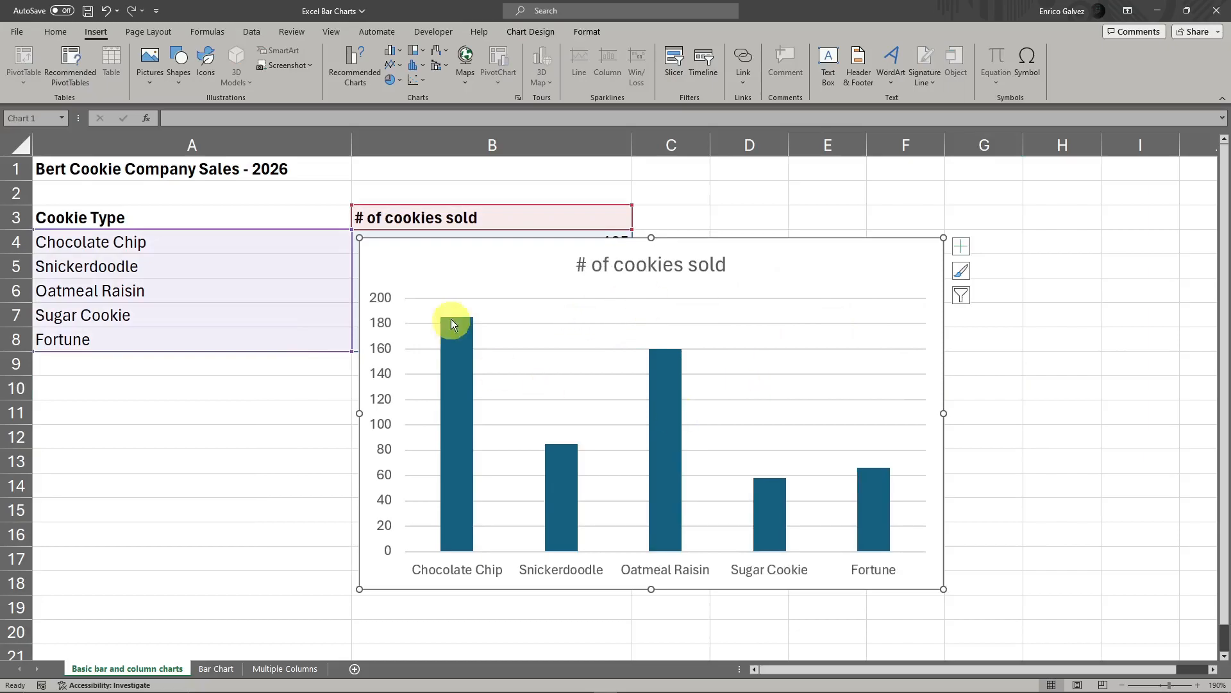
{"action": "right_click", "coordinate": [626, 309]}
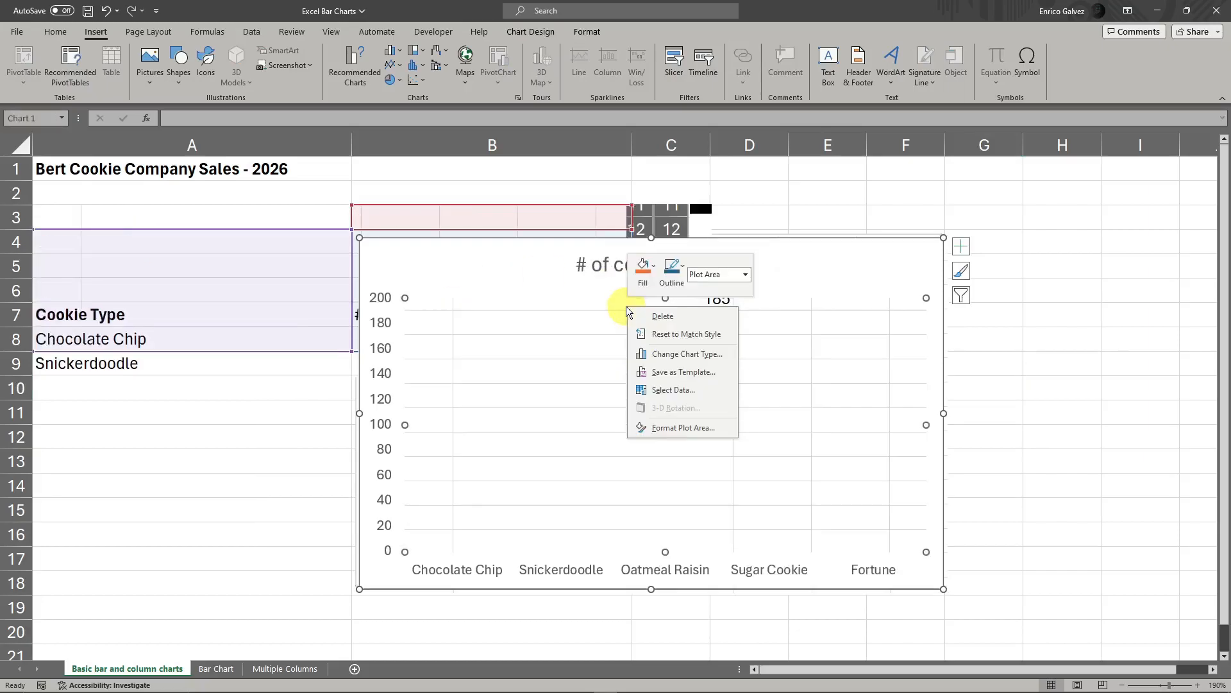
{"action": "key", "text": "Escape"}
{"action": "key", "text": "ctrl+z"}
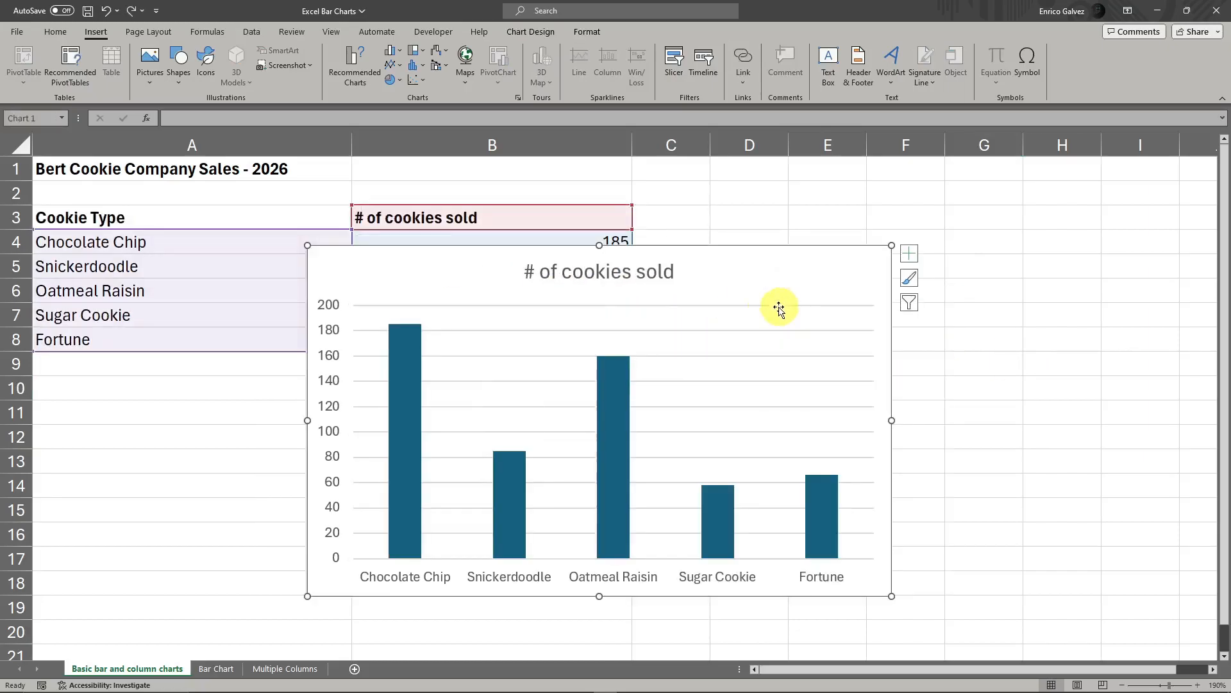
Open the Change Chart Type options for the cookie sales chart and choose the Bar category
{"action": "right_click", "coordinate": [530, 291]}
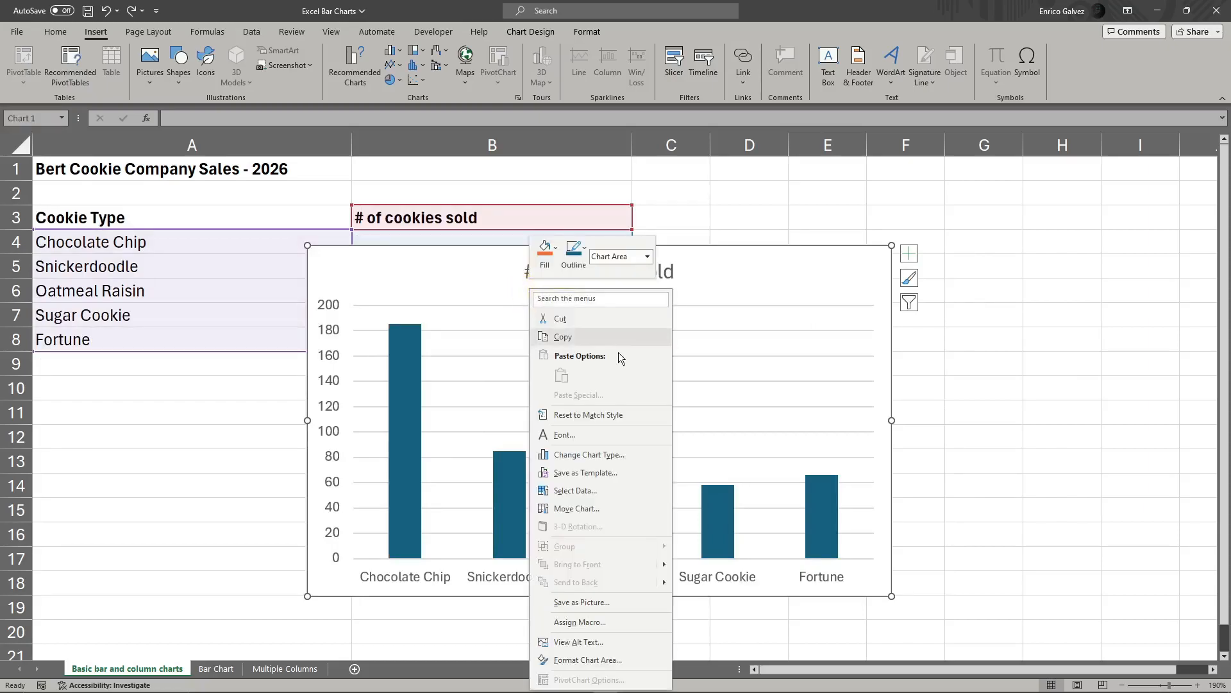
{"action": "left_click", "coordinate": [584, 455]}
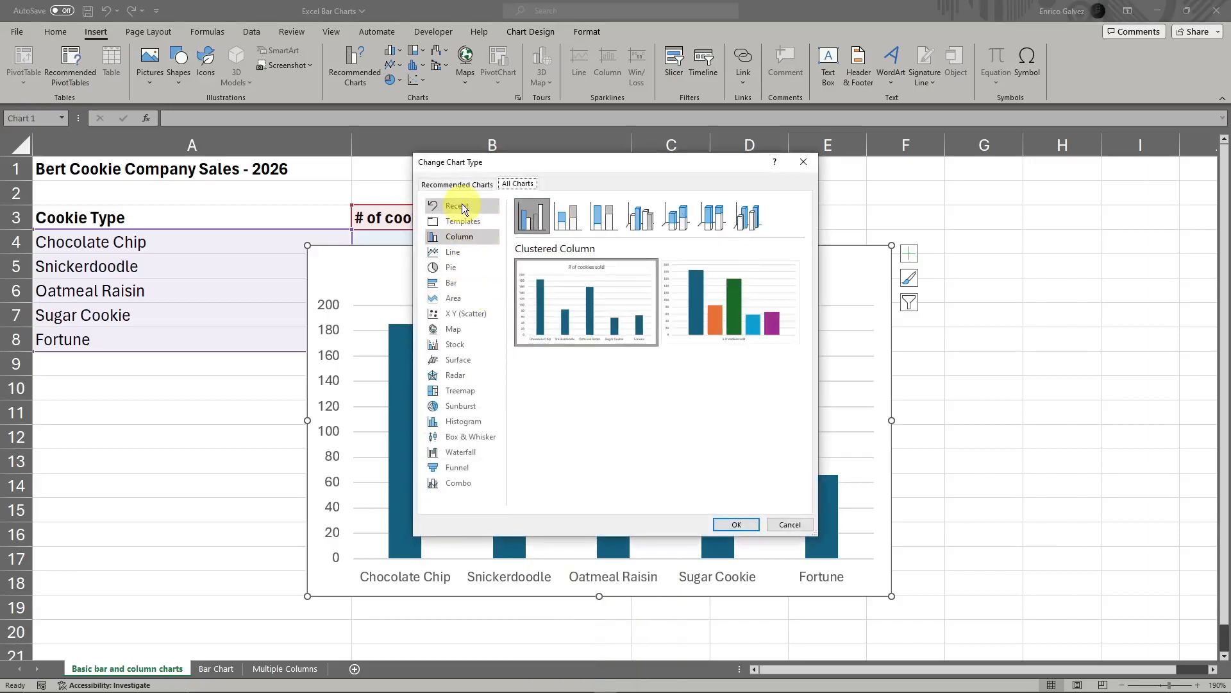
{"action": "left_click", "coordinate": [459, 283]}
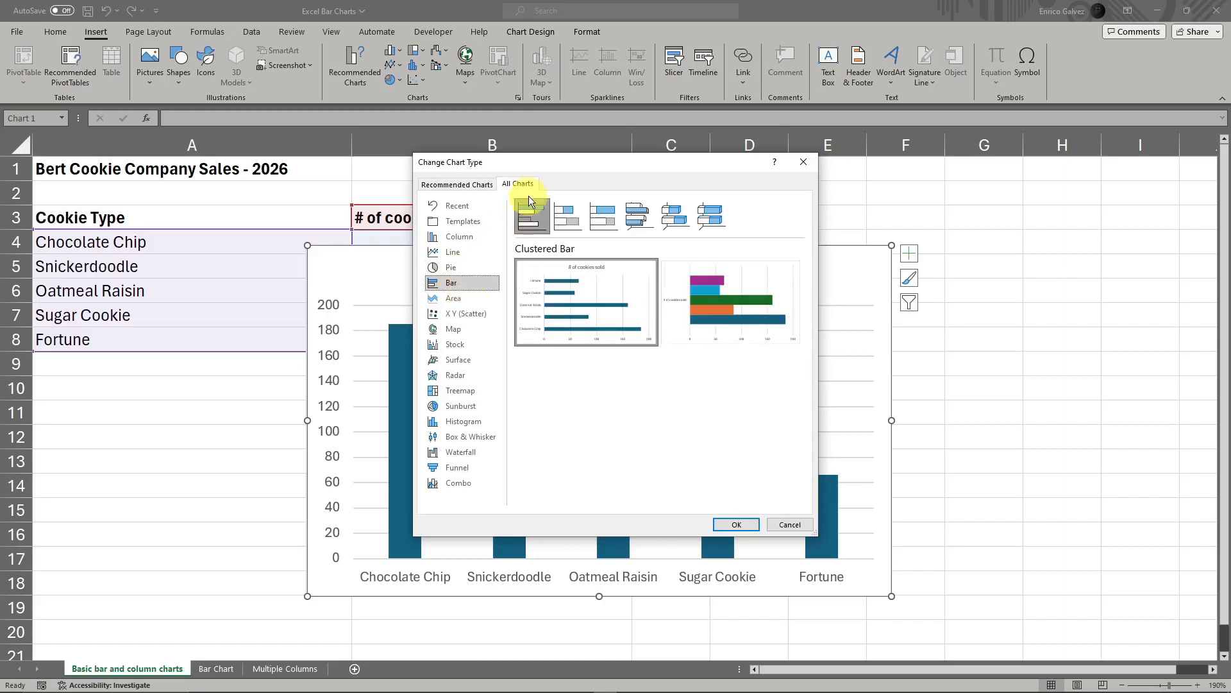
Preview the Stacked, 100% Stacked and 3-D bar subtypes, and return the selection to Clustered Bar
{"action": "left_click", "coordinate": [569, 212]}
{"action": "left_click", "coordinate": [602, 203]}
{"action": "left_click", "coordinate": [640, 216]}
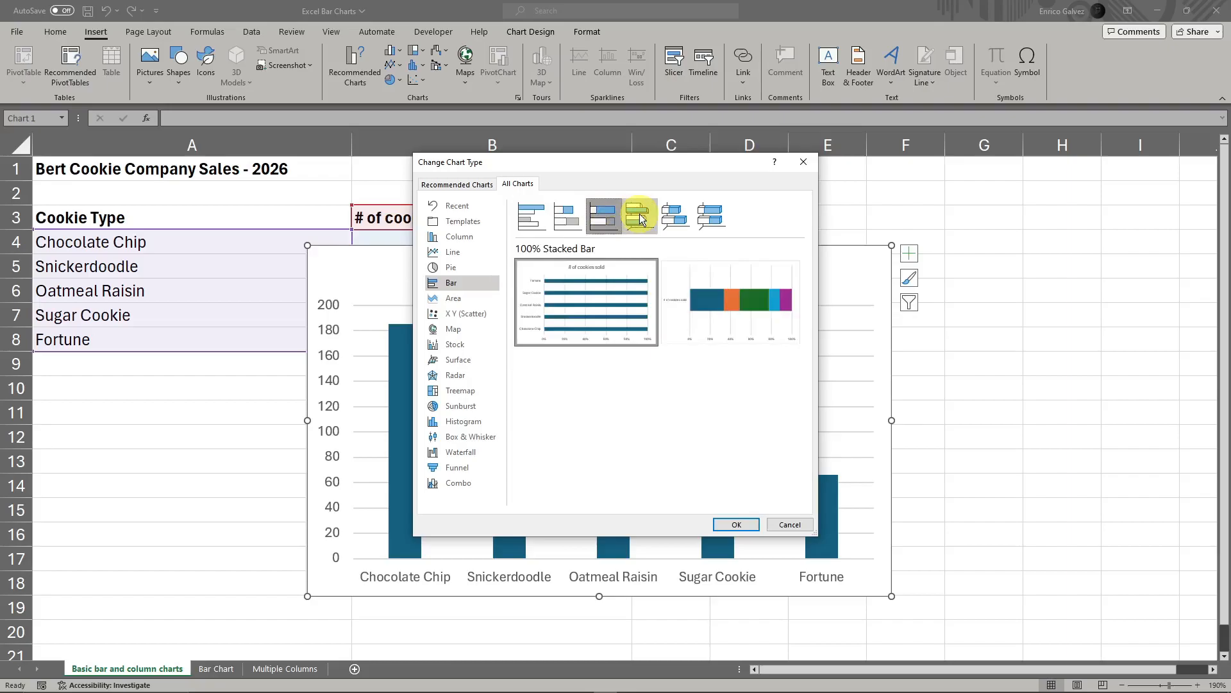
{"action": "left_click", "coordinate": [671, 213]}
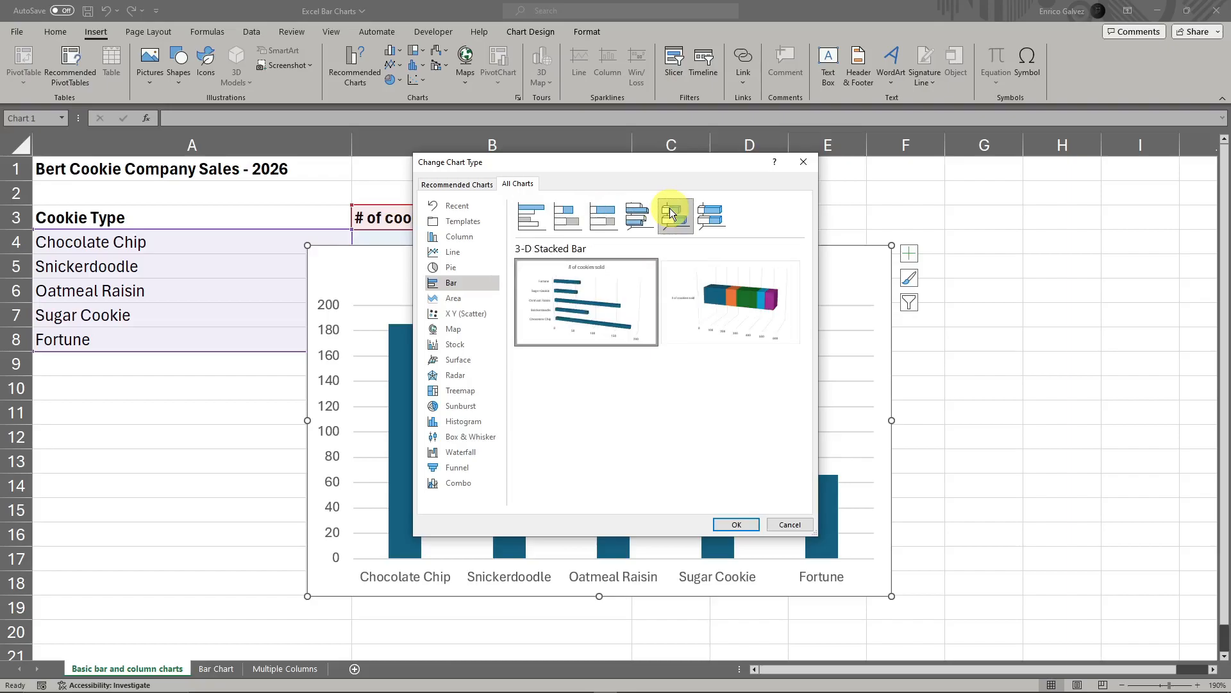
{"action": "left_click", "coordinate": [708, 216]}
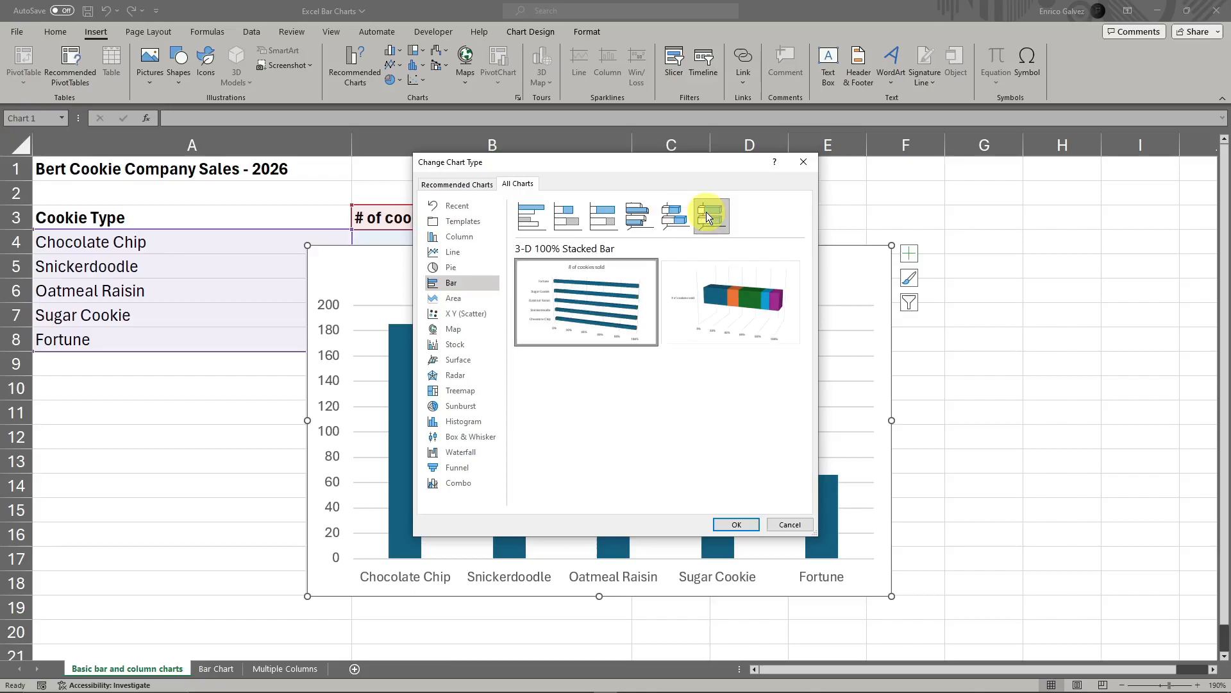
{"action": "left_click", "coordinate": [532, 214]}
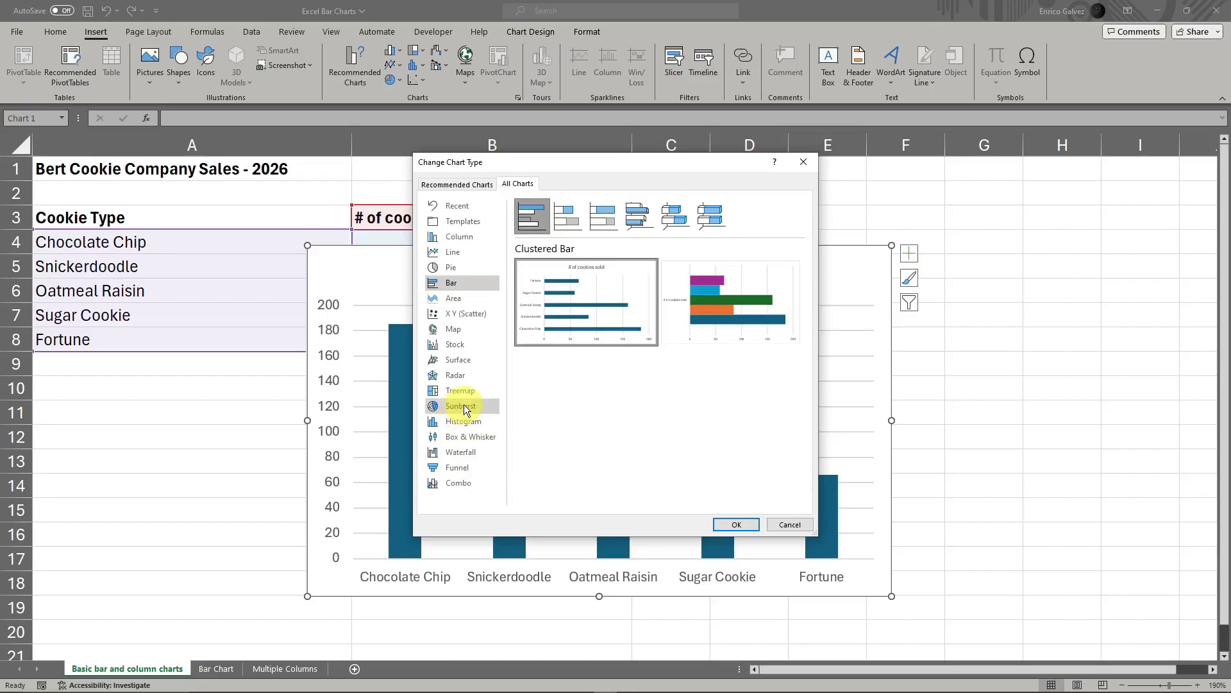
Preview the cookie sales chart in other chart type categories, including Map, Area and Line
{"action": "left_click", "coordinate": [472, 379]}
{"action": "left_click", "coordinate": [458, 332]}
{"action": "left_click", "coordinate": [463, 421]}
{"action": "left_click", "coordinate": [458, 344]}
{"action": "left_click", "coordinate": [458, 327]}
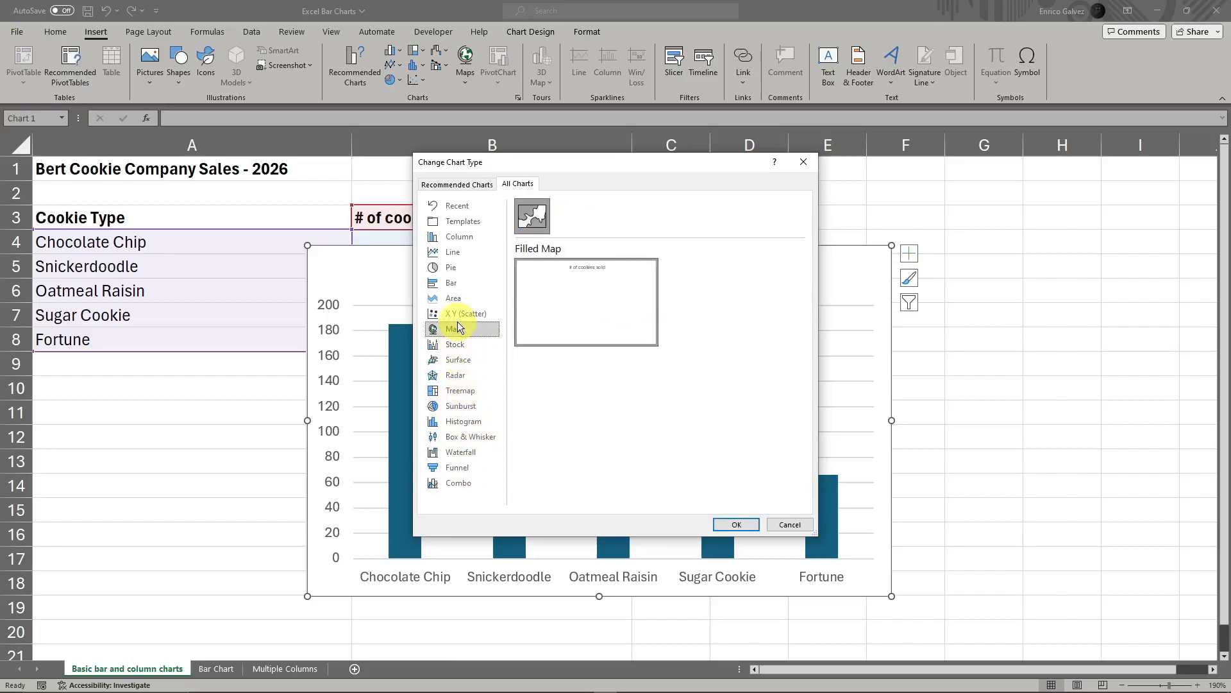
{"action": "left_click", "coordinate": [452, 282]}
{"action": "left_click", "coordinate": [454, 299]}
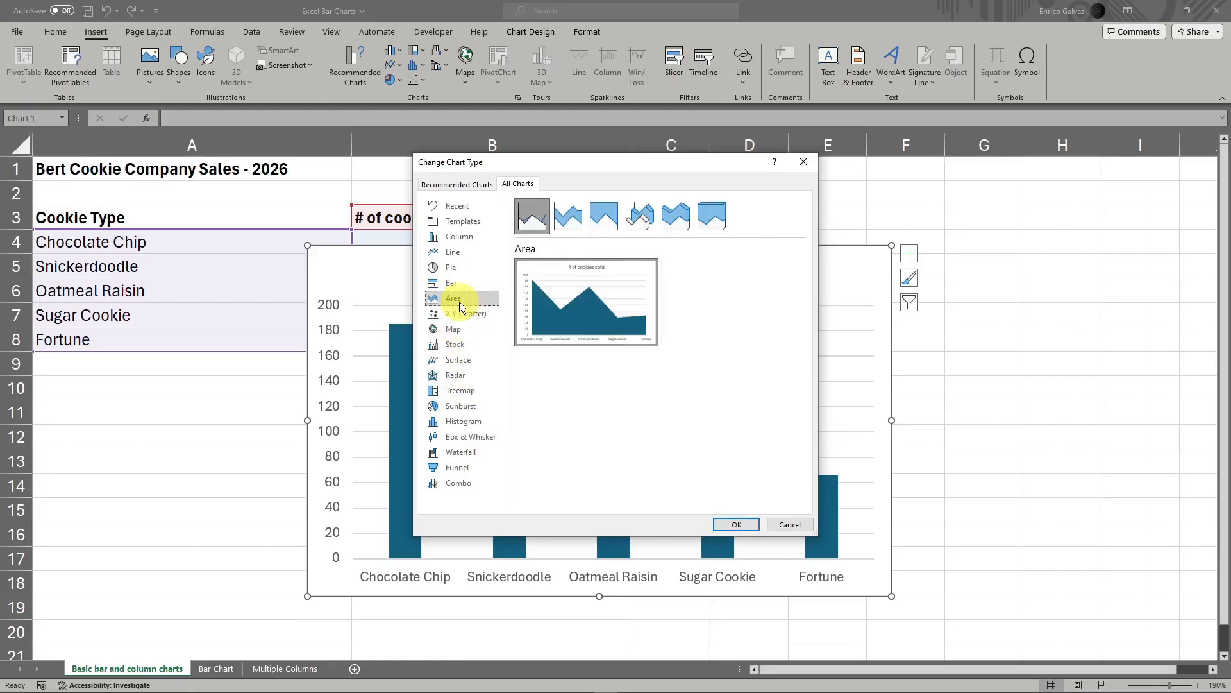
{"action": "left_click", "coordinate": [454, 268]}
{"action": "left_click", "coordinate": [463, 237]}
{"action": "left_click", "coordinate": [466, 253]}
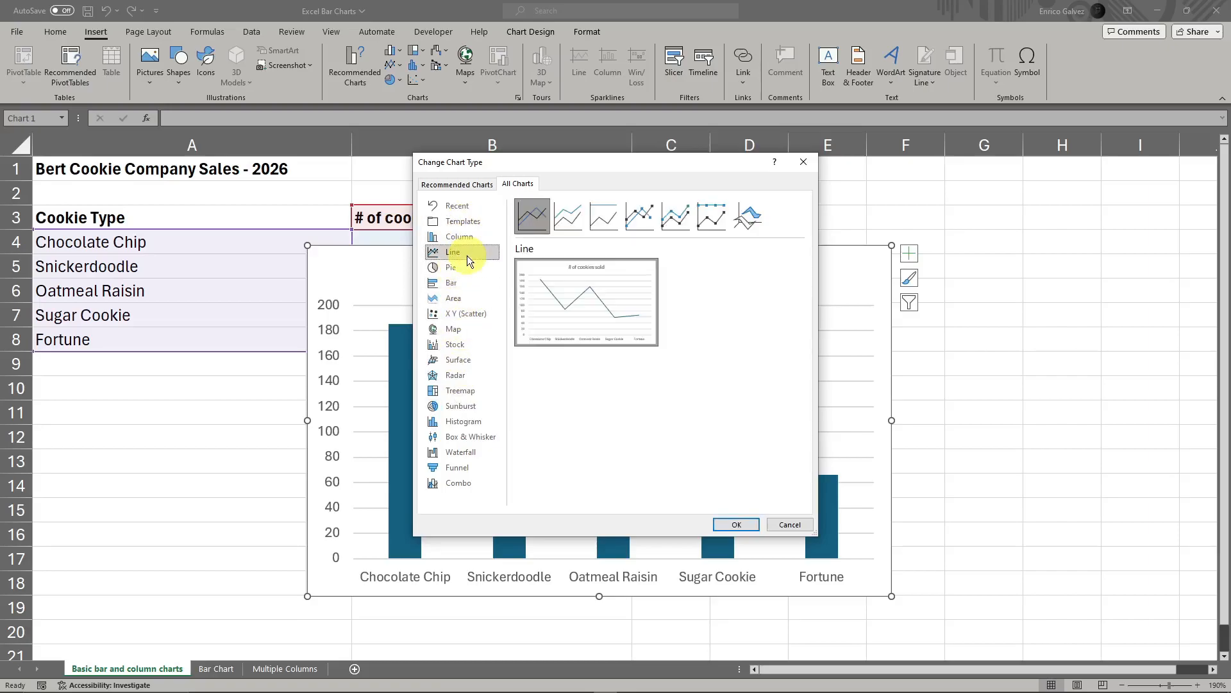
Change the cookie sales chart to a Clustered Bar chart and shift it slightly on the sheet
{"action": "left_click", "coordinate": [472, 281]}
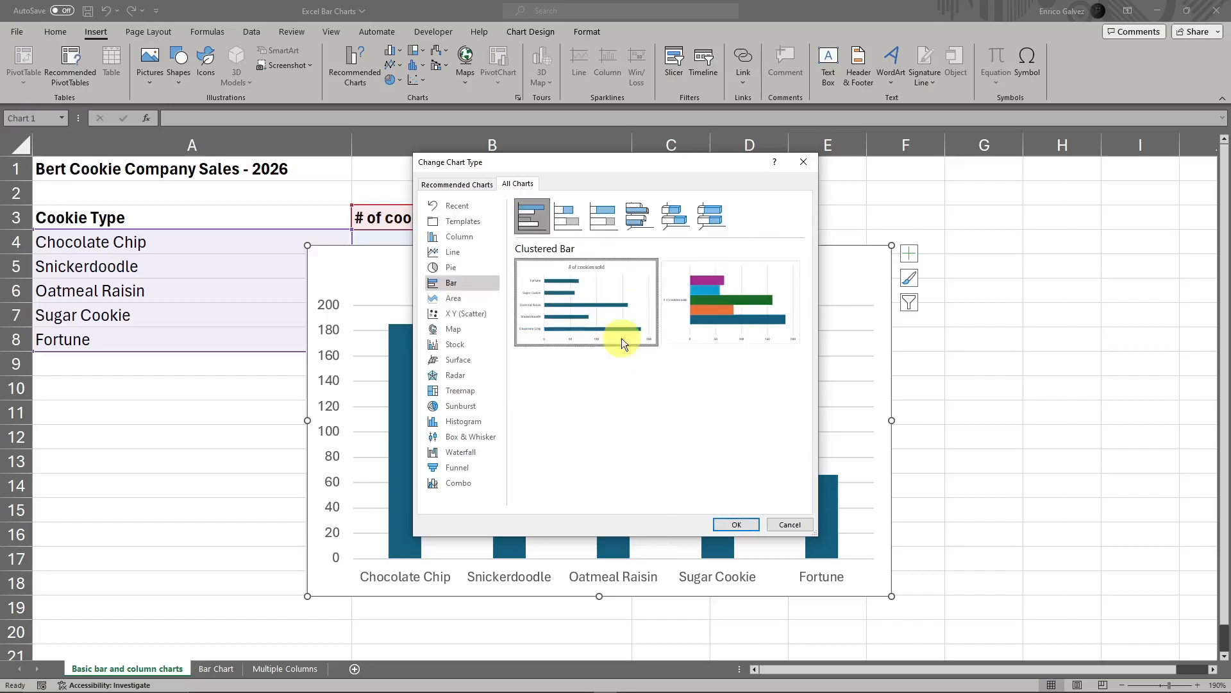
{"action": "left_click", "coordinate": [739, 522]}
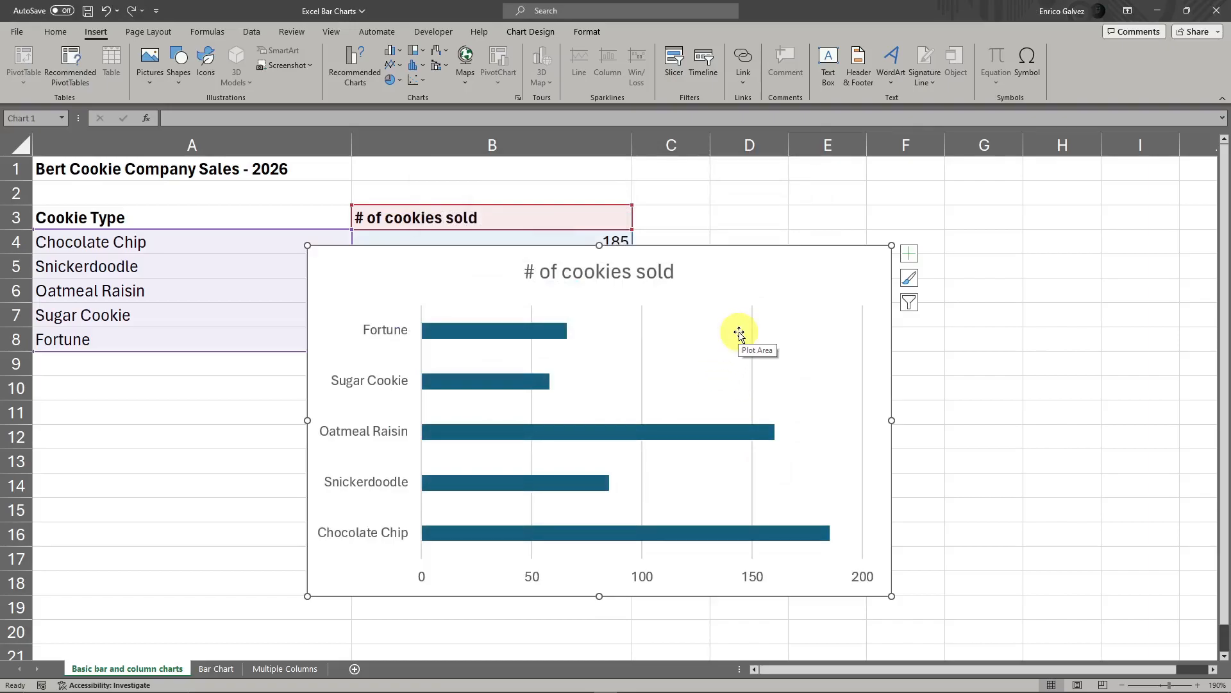
{"action": "mouse_move", "coordinate": [724, 329]}
{"action": "left_mouse_down"}
{"action": "mouse_move", "coordinate": [742, 338]}
{"action": "mouse_move", "coordinate": [733, 317]}
{"action": "left_mouse_up"}
{"action": "left_click_drag", "start_coordinate": [734, 268], "coordinate": [724, 272]}
Examine the bar chart's title, cookie type axis, value axis and plot area, nudging the chart slightly
{"action": "left_click", "coordinate": [551, 268]}
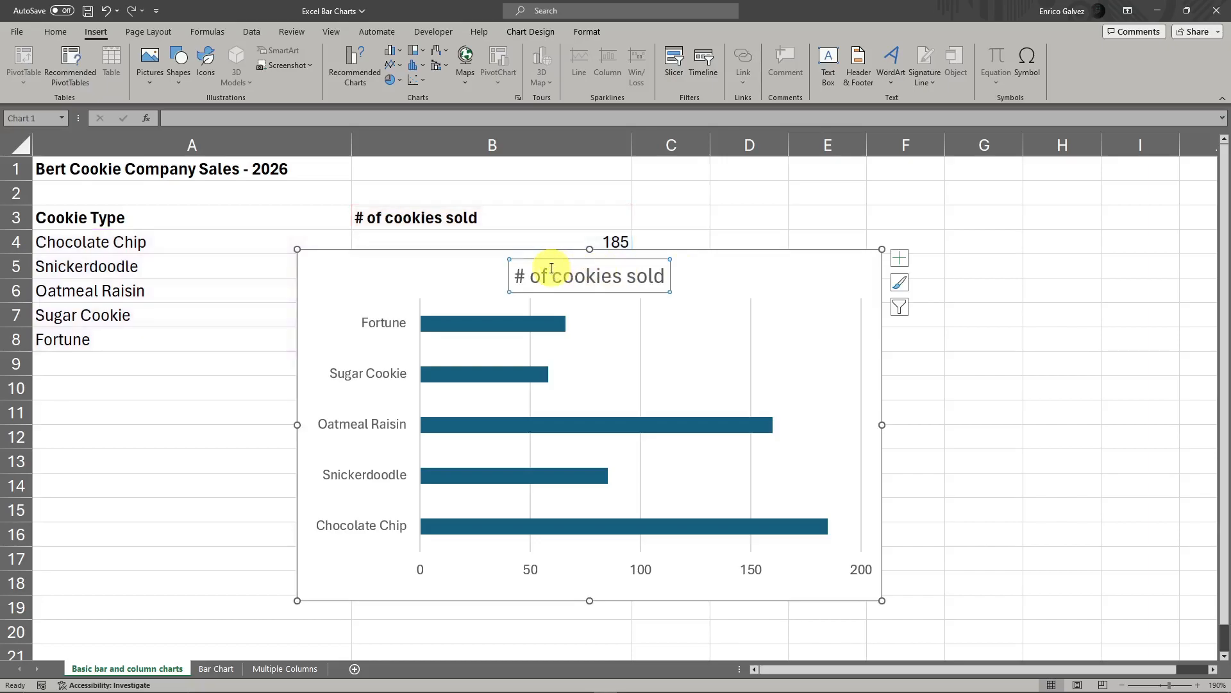
{"action": "left_click", "coordinate": [379, 342]}
{"action": "left_click", "coordinate": [525, 568]}
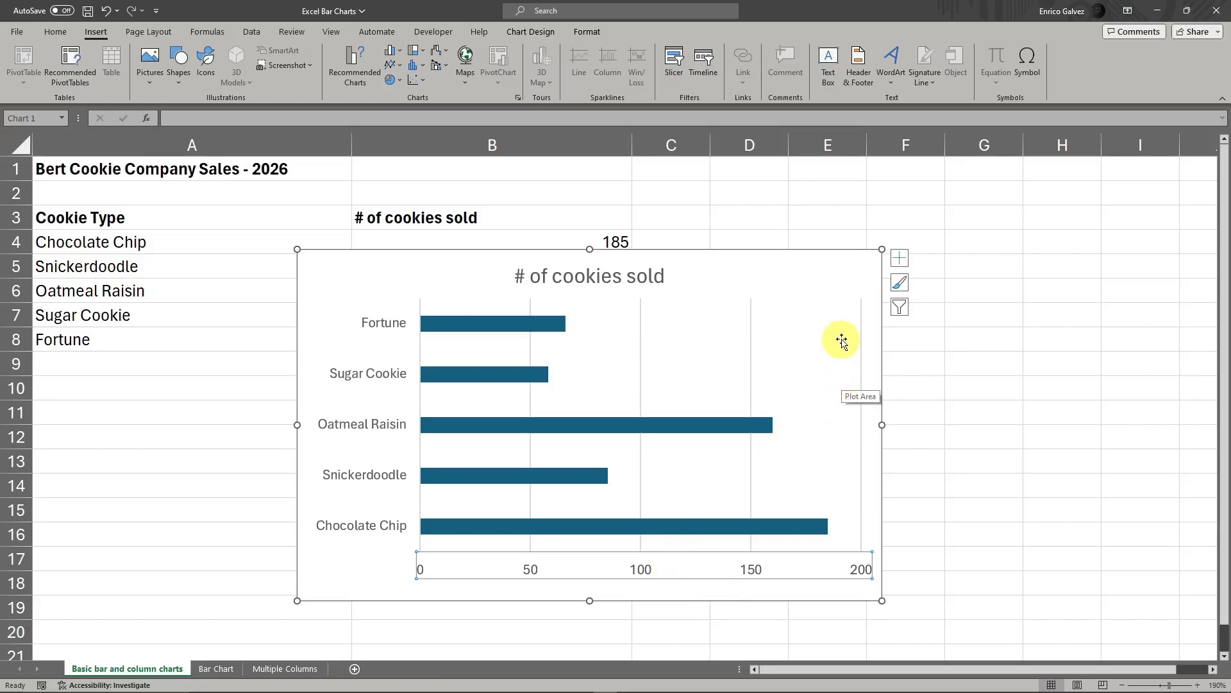
{"action": "mouse_move", "coordinate": [819, 288]}
{"action": "left_mouse_down"}
{"action": "mouse_move", "coordinate": [860, 234]}
{"action": "mouse_move", "coordinate": [982, 220]}
{"action": "mouse_move", "coordinate": [783, 252]}
{"action": "mouse_move", "coordinate": [841, 266]}
{"action": "mouse_move", "coordinate": [824, 266]}
{"action": "left_mouse_up"}
{"action": "left_click", "coordinate": [1049, 366]}
{"action": "left_click", "coordinate": [770, 336]}
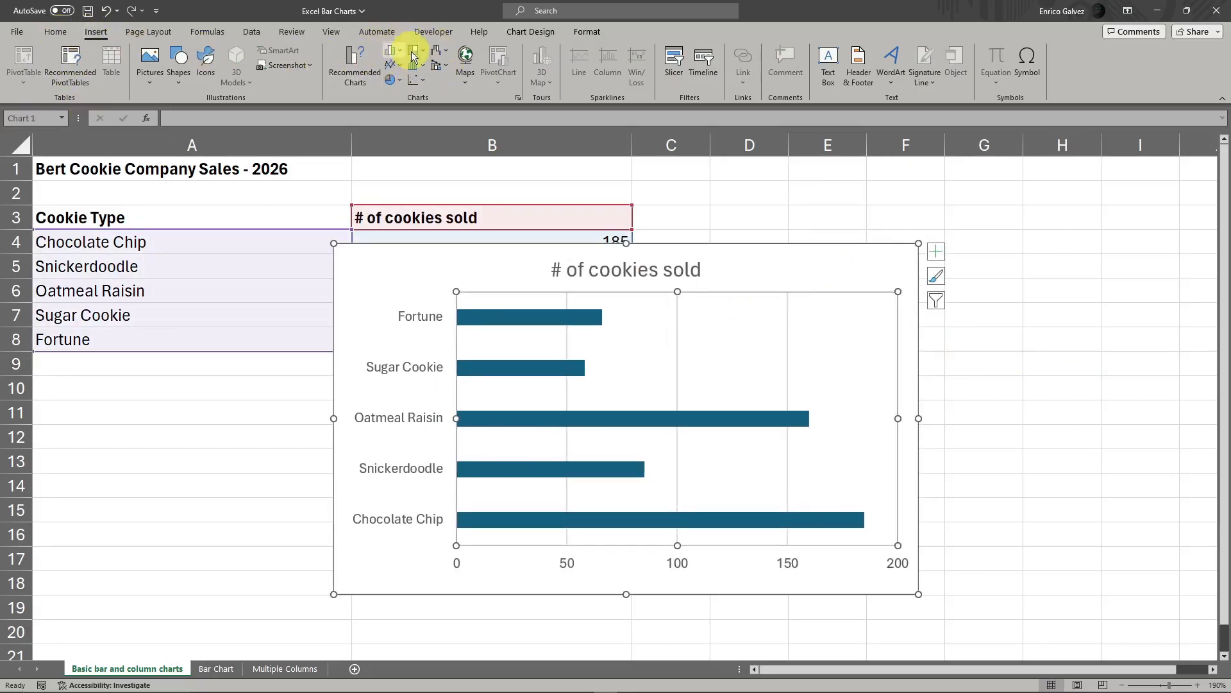
Delete the clustered bar chart from the sheet
{"action": "left_click", "coordinate": [816, 262]}
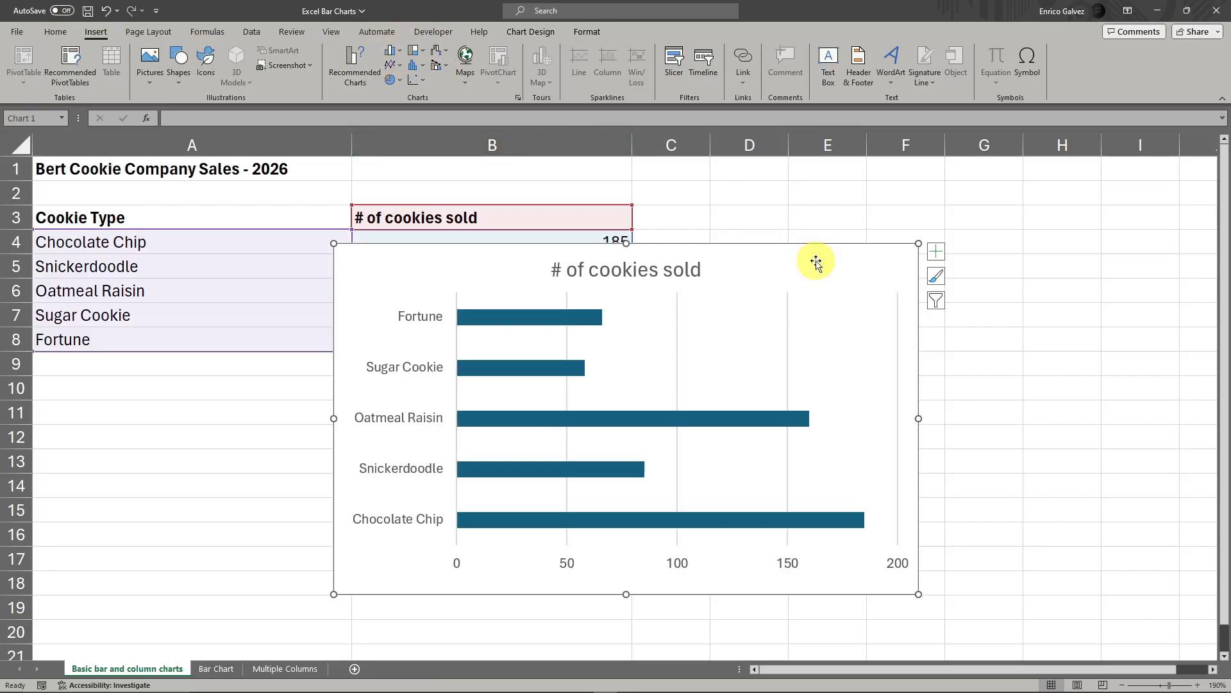
{"action": "key", "text": "Delete"}
{"action": "left_click", "coordinate": [618, 434]}
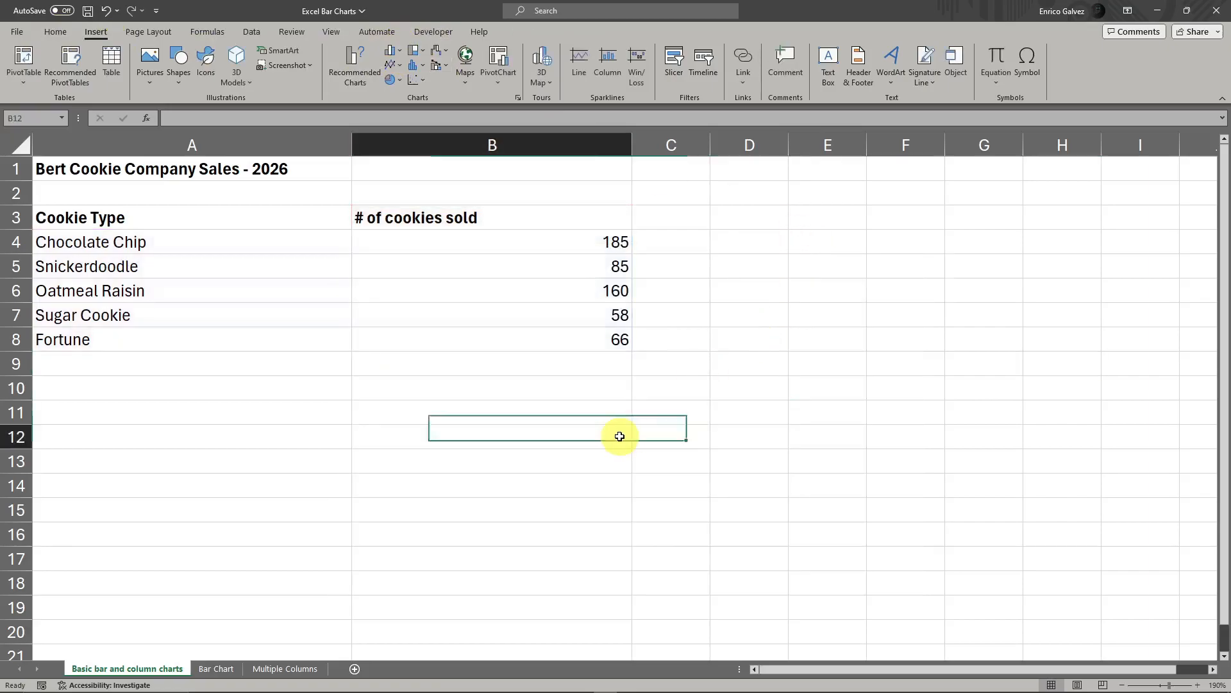
Create a default column chart from the cookie sales table with the Oatmeal Raisin cell selected, and move it away from the cookie names
{"action": "left_click", "coordinate": [186, 250]}
{"action": "left_click", "coordinate": [246, 318]}
{"action": "left_click", "coordinate": [363, 267]}
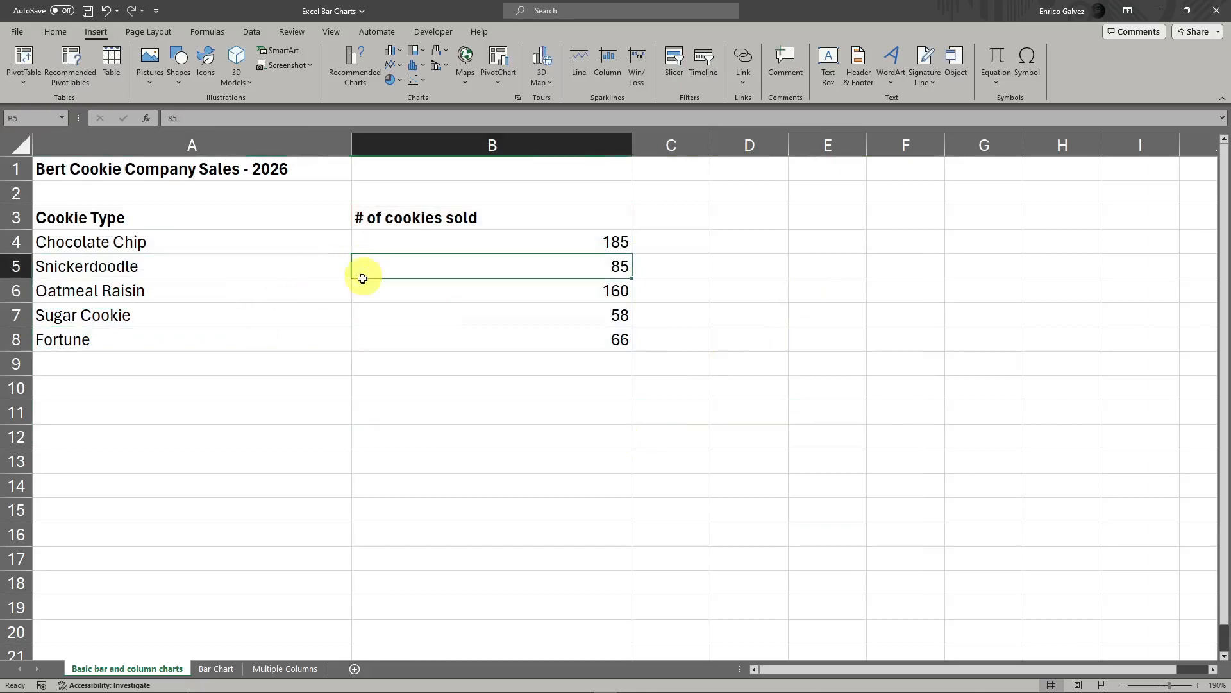
{"action": "left_click", "coordinate": [221, 287]}
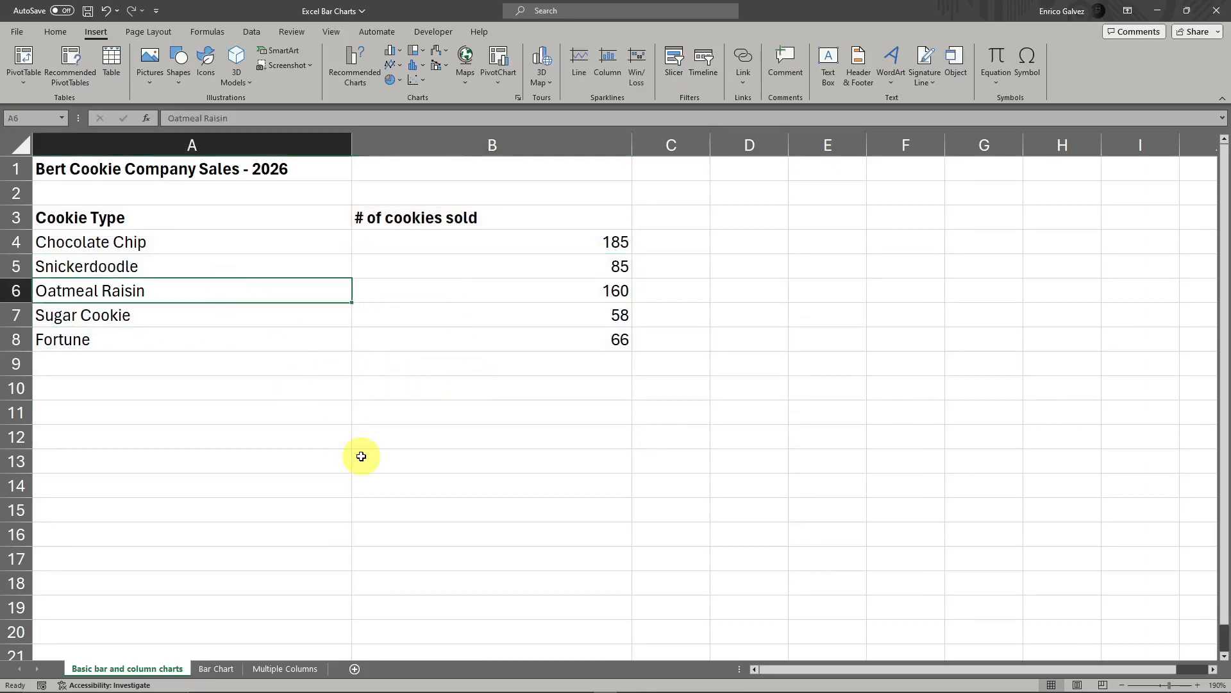
{"action": "left_click", "coordinate": [974, 341]}
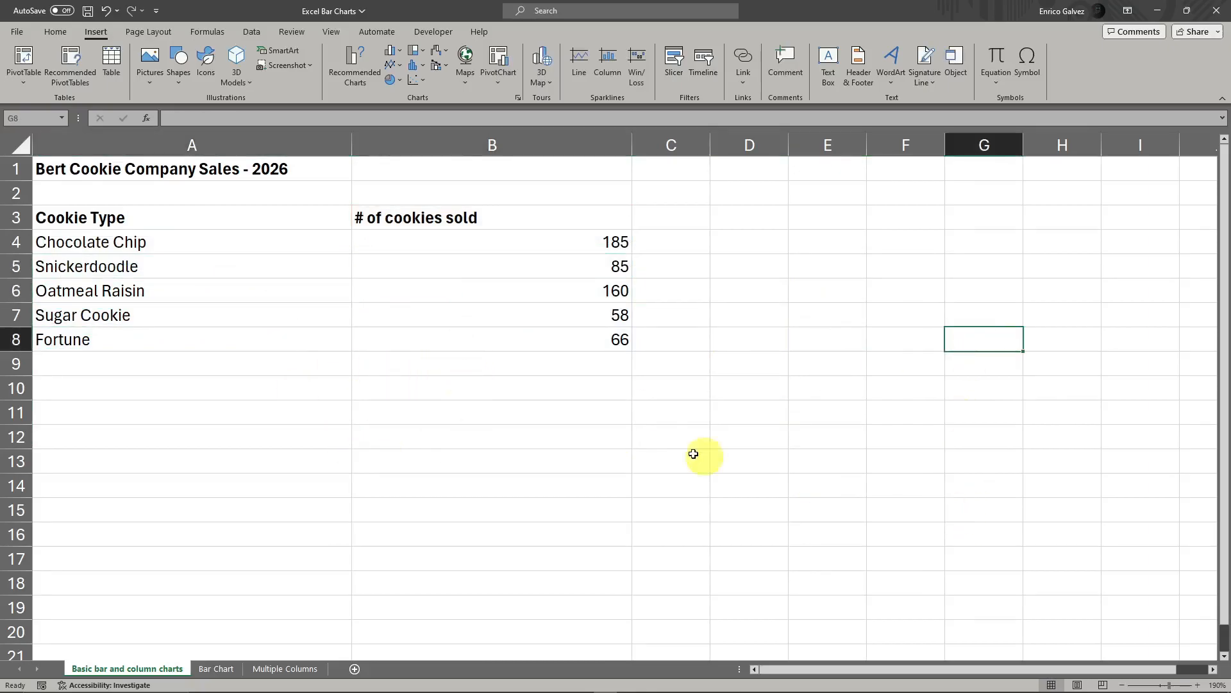
{"action": "left_click", "coordinate": [264, 288]}
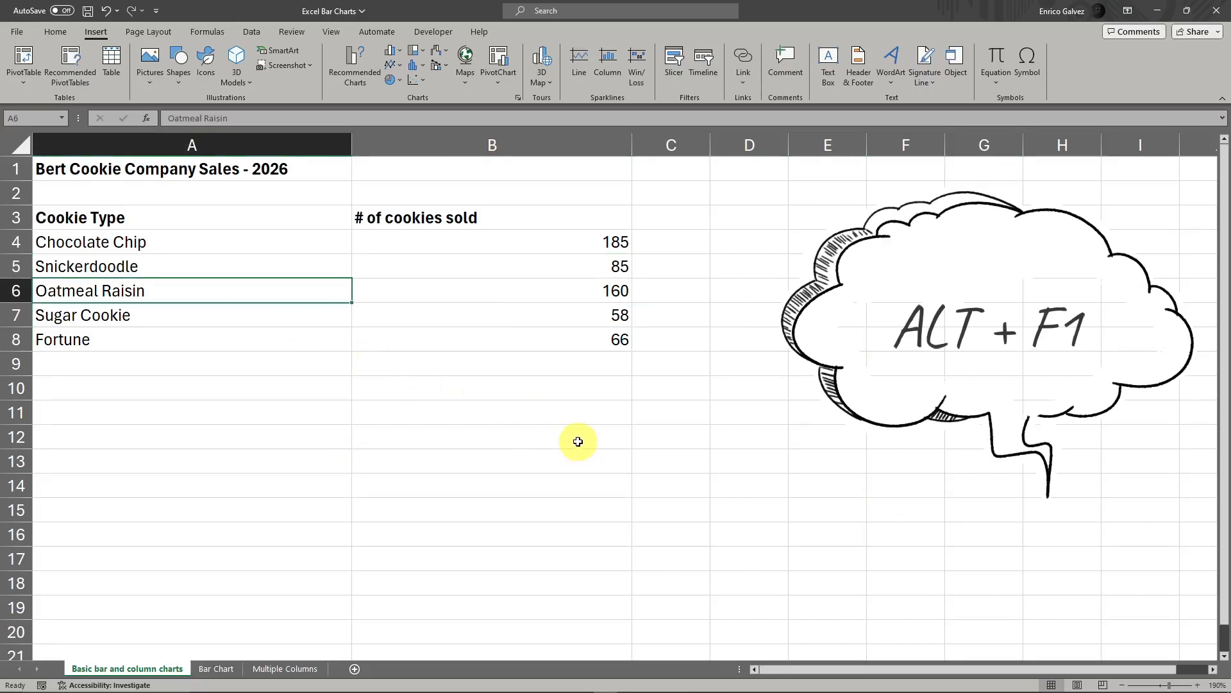
{"action": "key", "text": "alt+F1"}
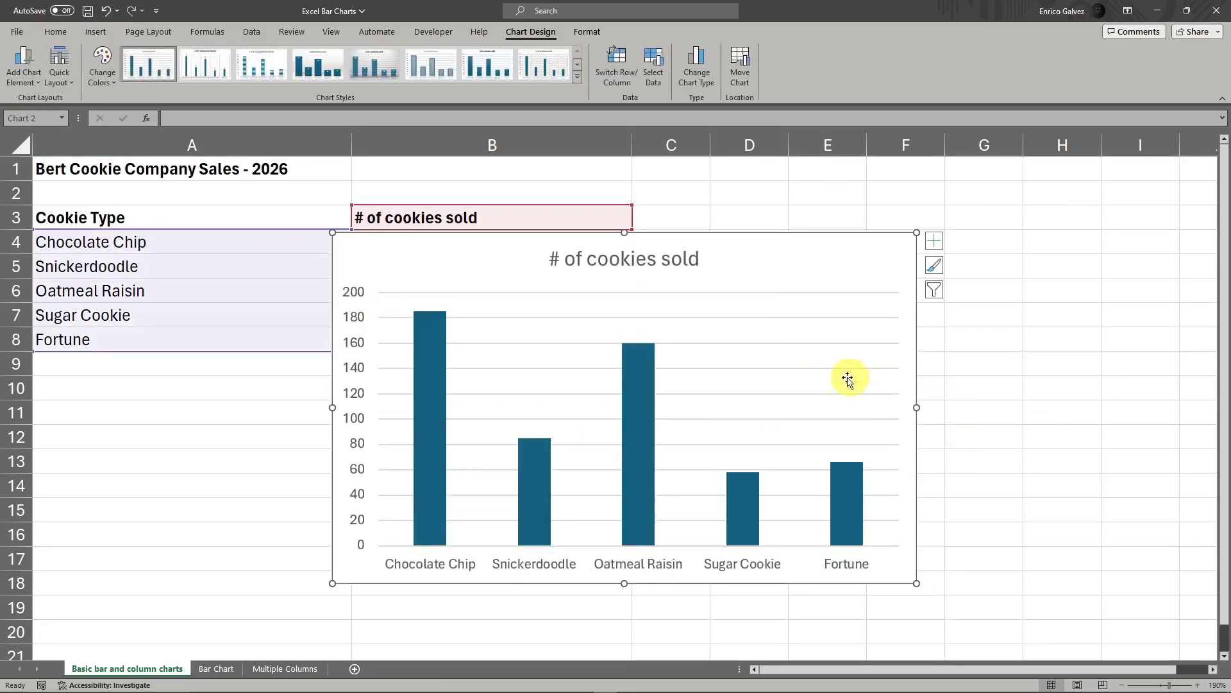
{"action": "left_click_drag", "start_coordinate": [718, 246], "coordinate": [882, 268]}
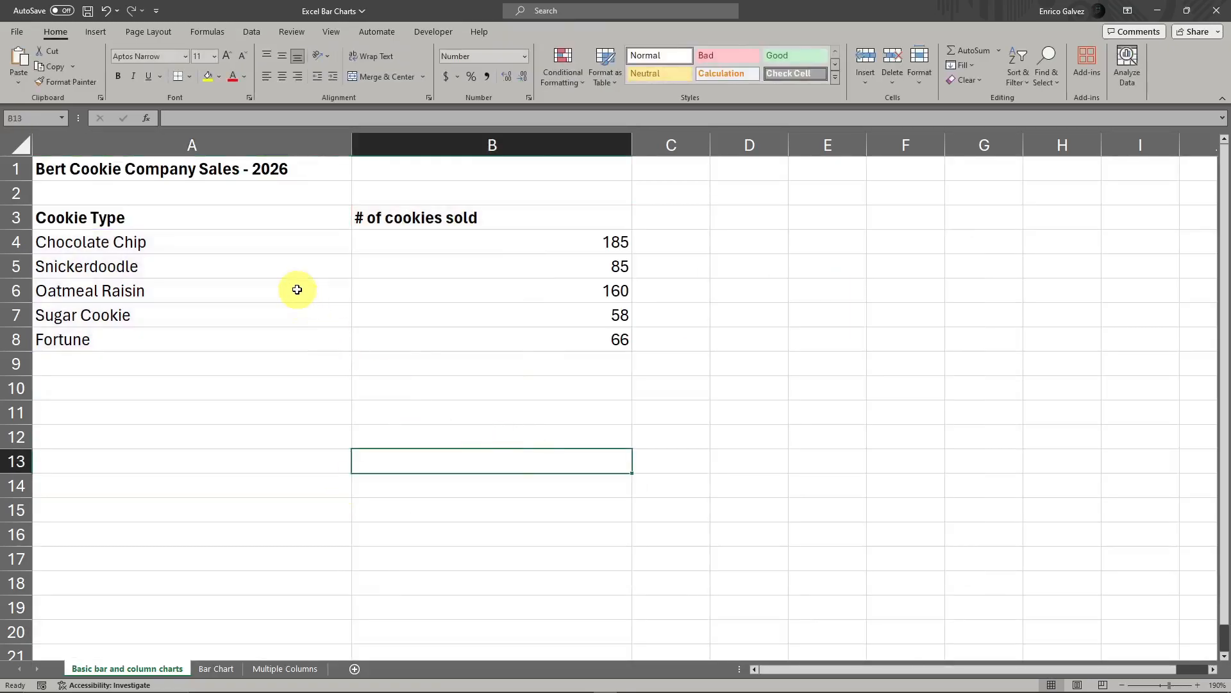
Create a new default column chart from the cookie sales table and position it over column B, beside the cookie type names
{"action": "left_click", "coordinate": [297, 290]}
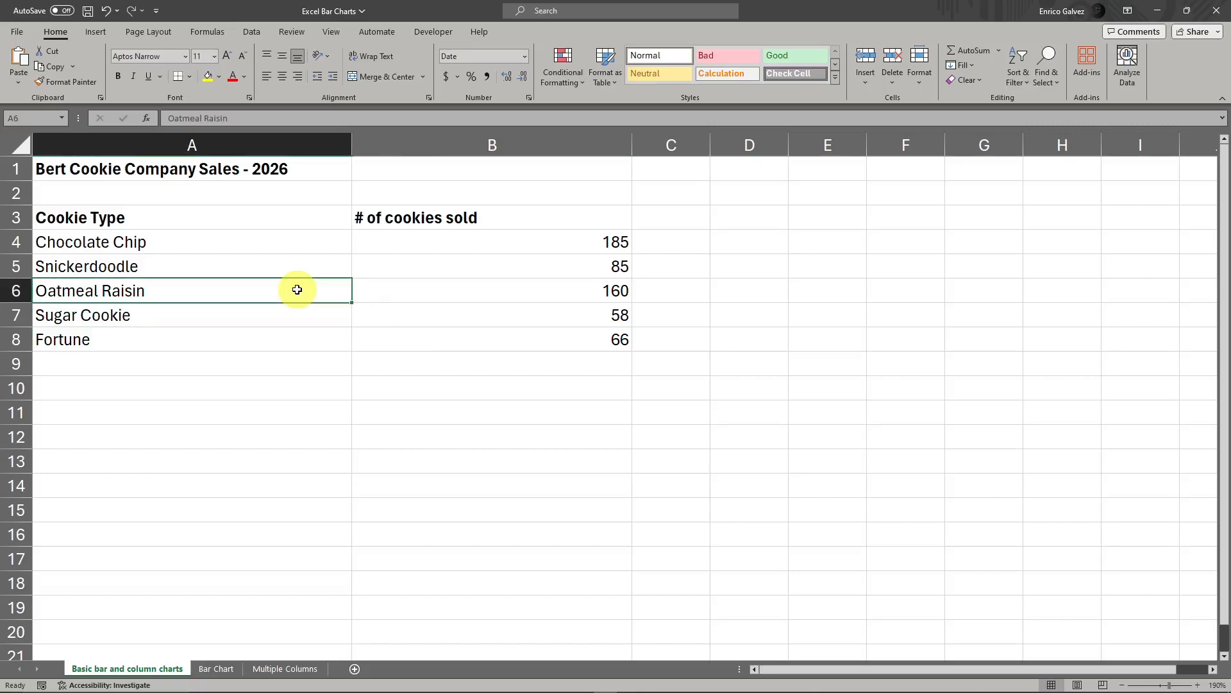
{"action": "key", "text": "alt+F1"}
{"action": "left_click_drag", "start_coordinate": [774, 262], "coordinate": [739, 268]}
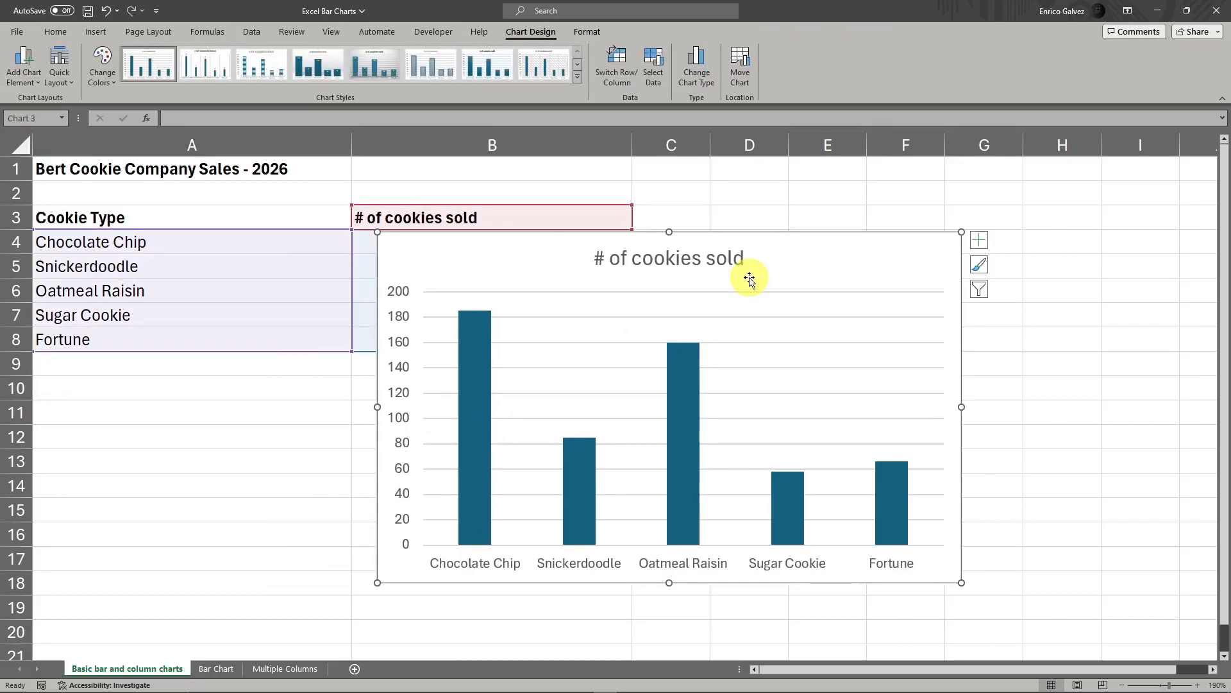
{"action": "left_click_drag", "start_coordinate": [808, 261], "coordinate": [757, 249]}
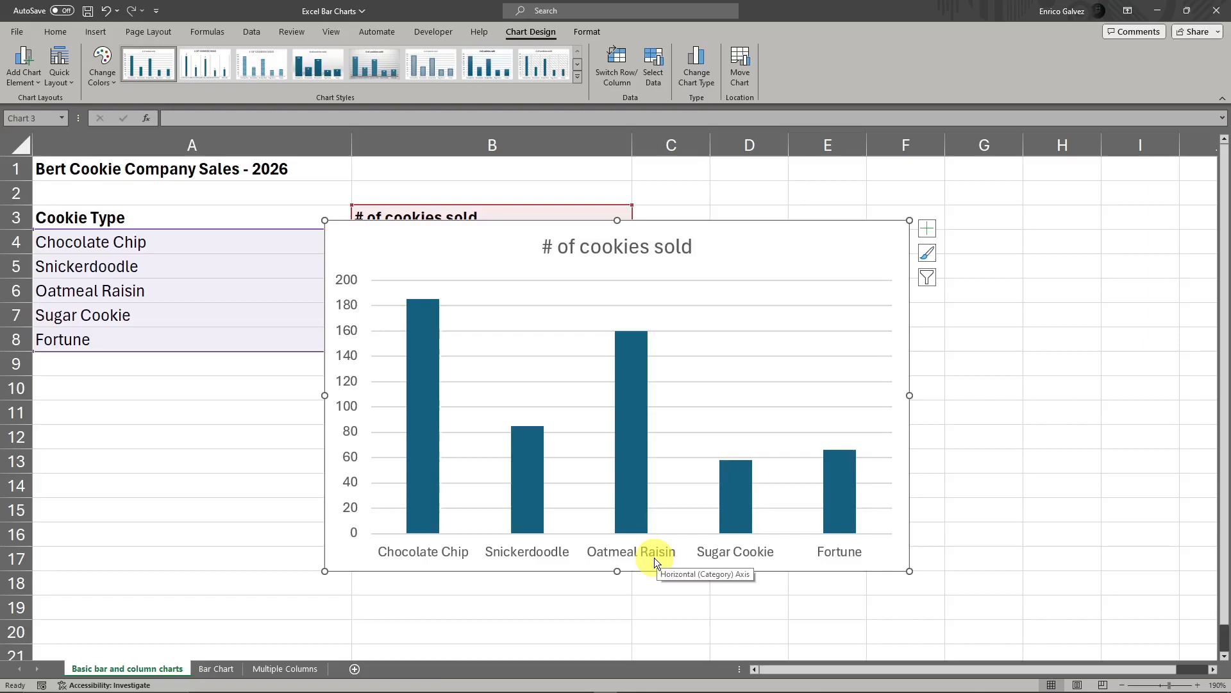
Add a primary horizontal axis title to the cookie sales column chart
{"action": "left_click", "coordinate": [618, 340]}
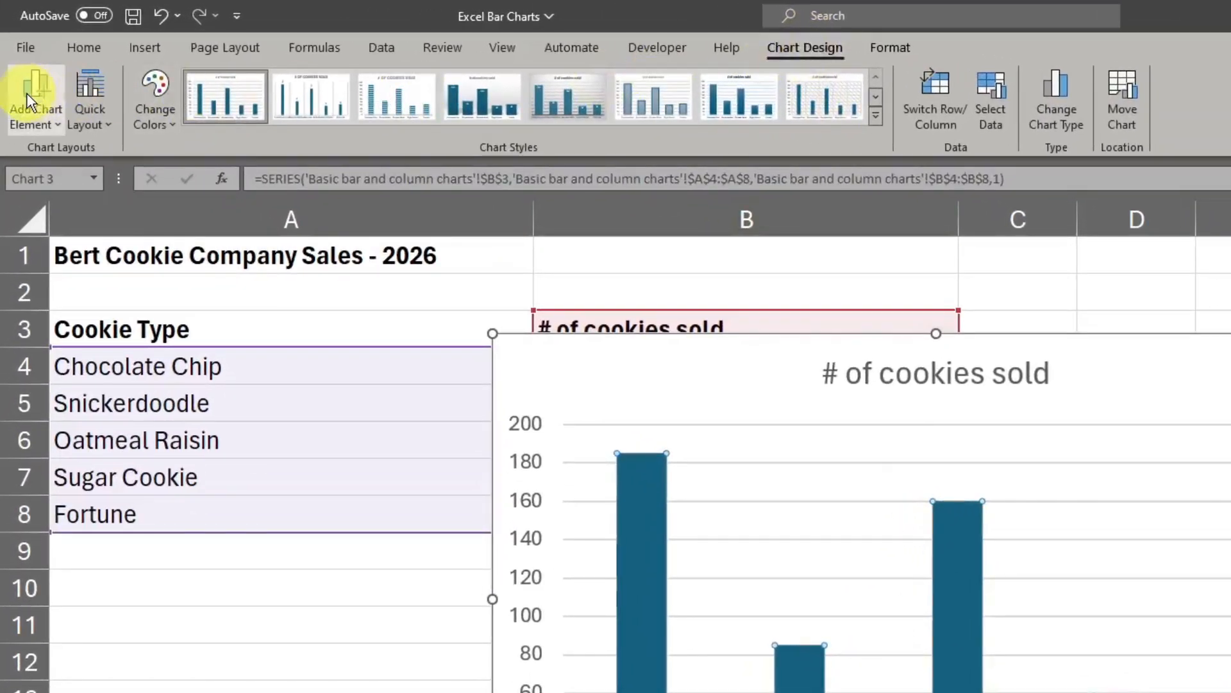
{"action": "left_click", "coordinate": [29, 72]}
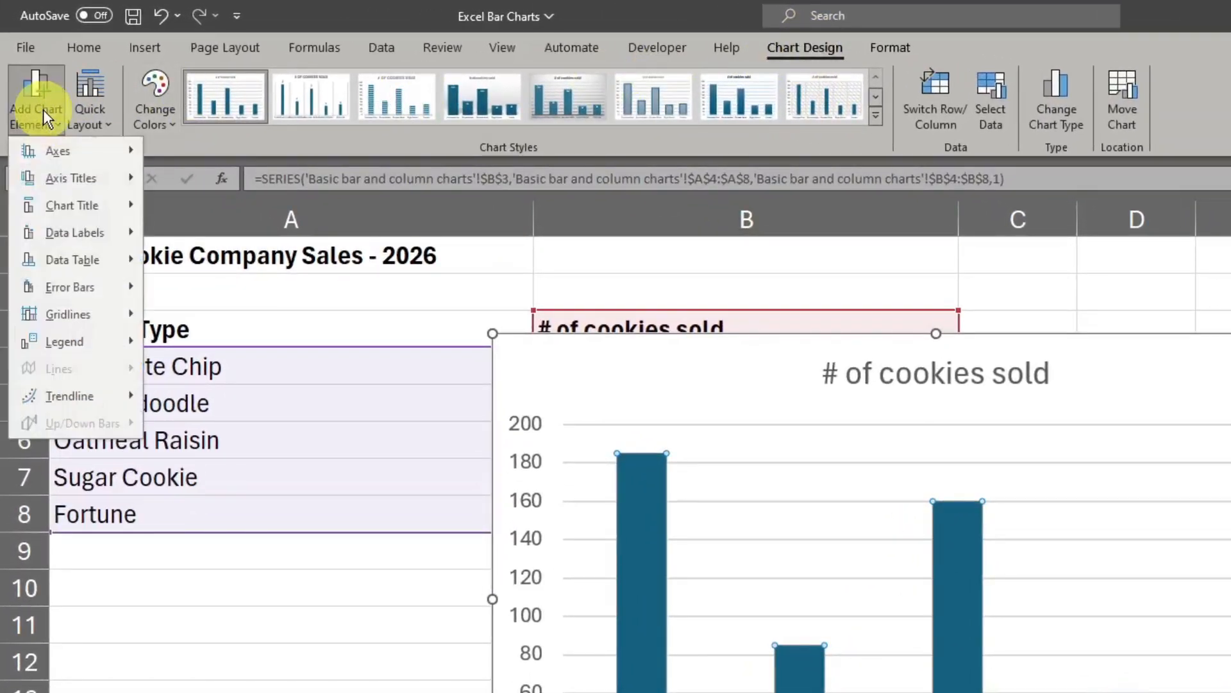
{"action": "mouse_move", "coordinate": [102, 149]}
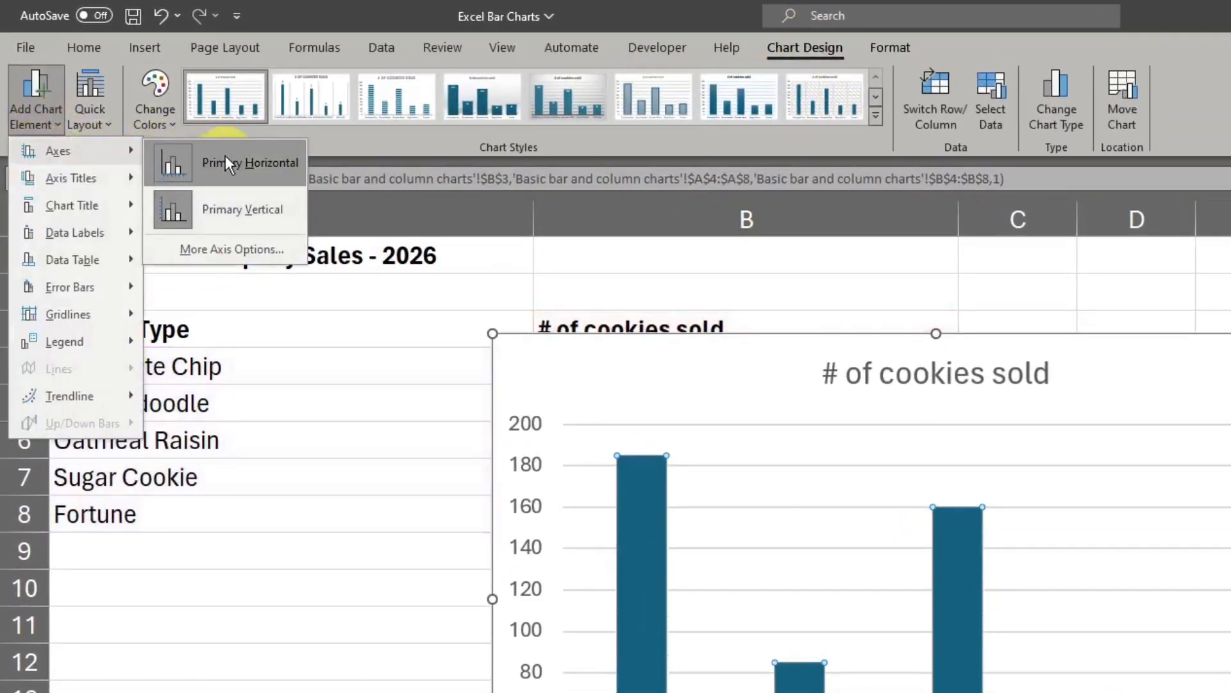
{"action": "mouse_move", "coordinate": [82, 179]}
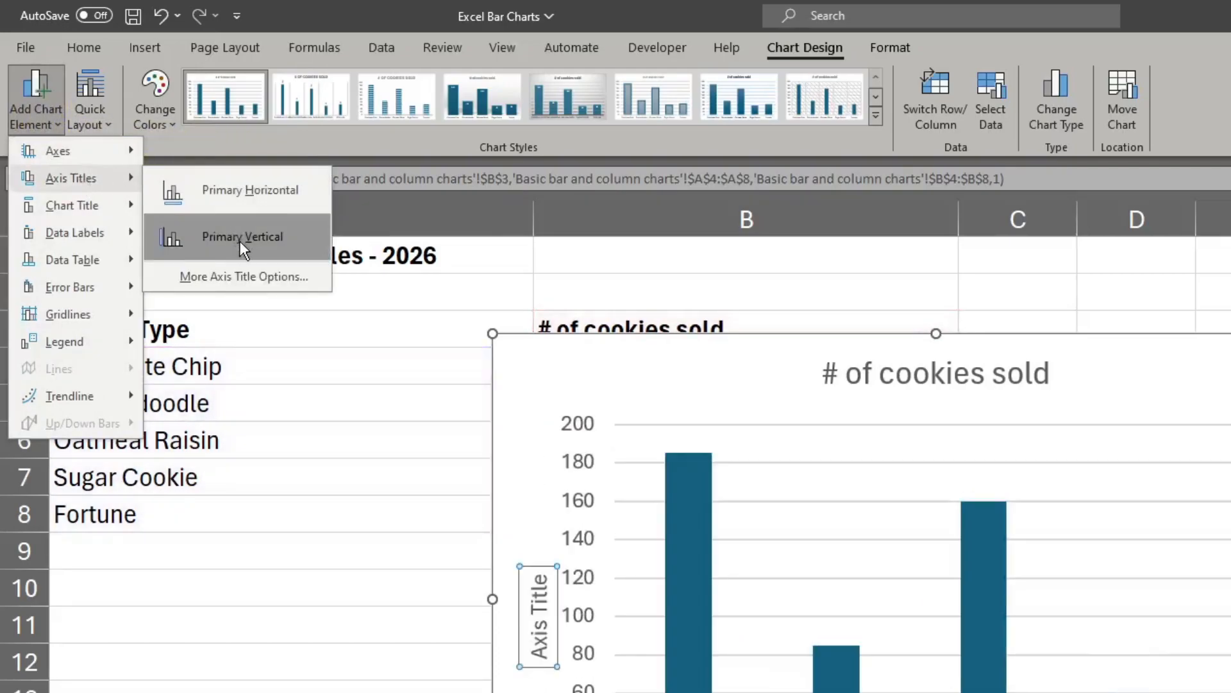
{"action": "left_click", "coordinate": [252, 209]}
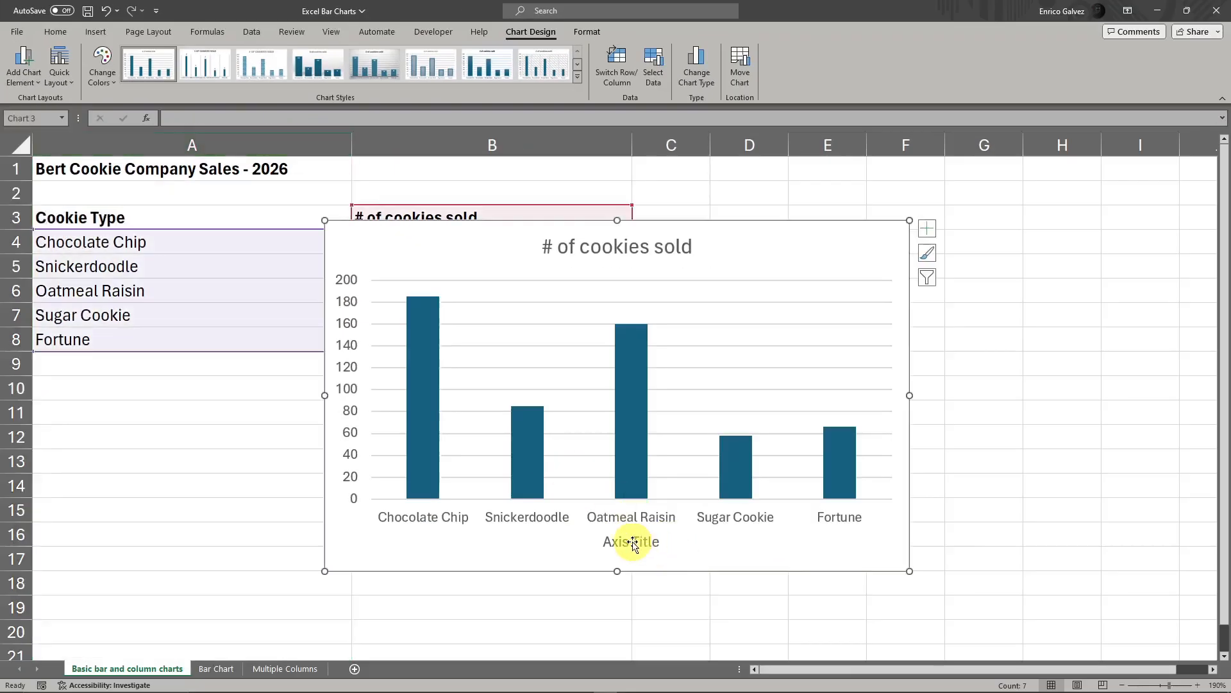
Replace the horizontal axis title's placeholder text with "COOKIE TYPE"
{"action": "double_click", "coordinate": [633, 542]}
{"action": "left_click", "coordinate": [632, 542]}
{"action": "triple_click", "coordinate": [633, 542]}
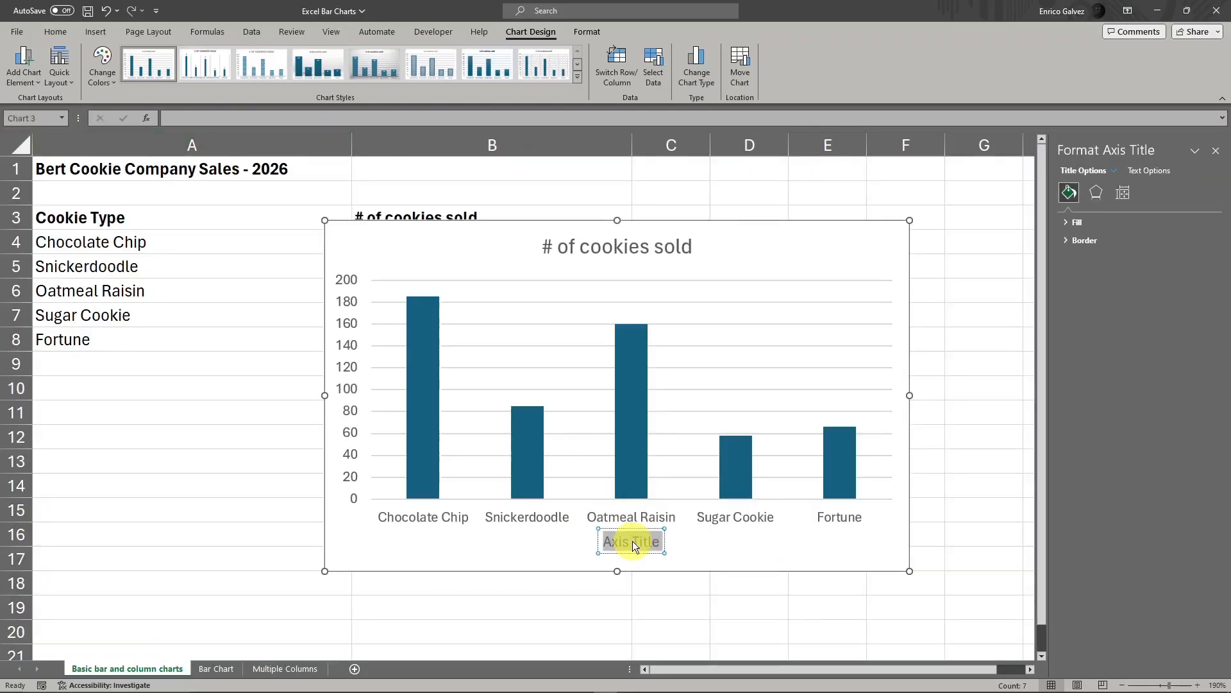
{"action": "type", "text": "COOKIE TYPE"}
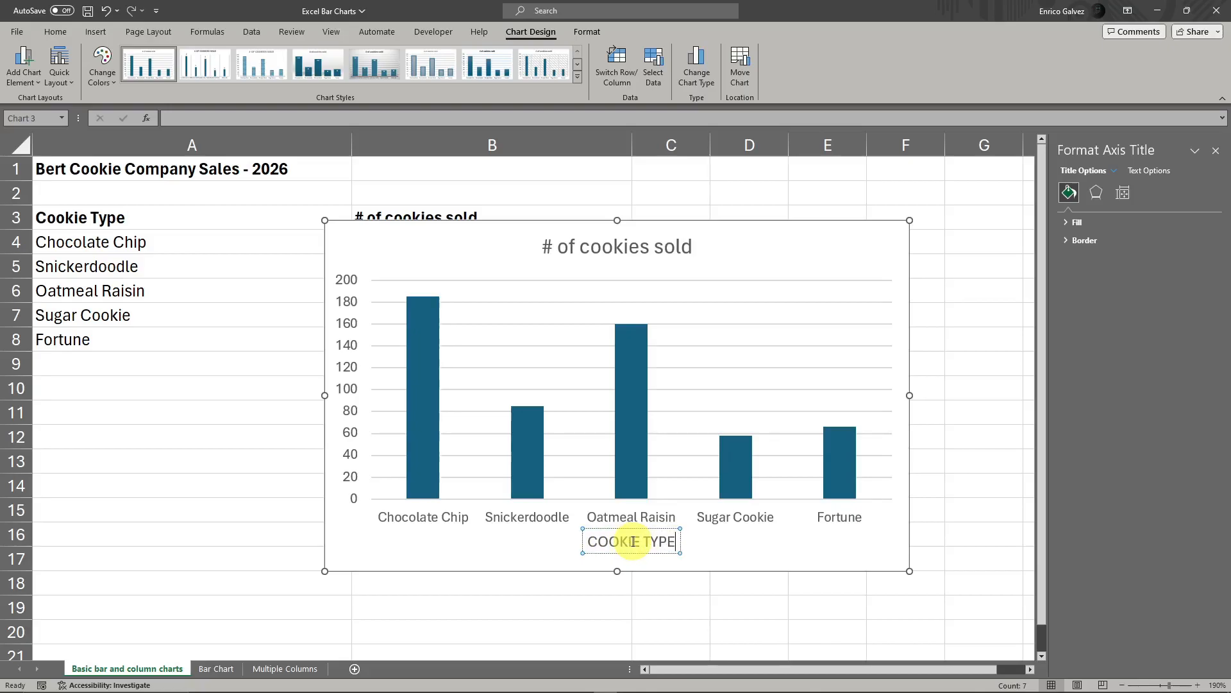
{"action": "left_click", "coordinate": [283, 427]}
Add a primary vertical axis title to the cookie sales column chart
{"action": "left_click", "coordinate": [346, 321]}
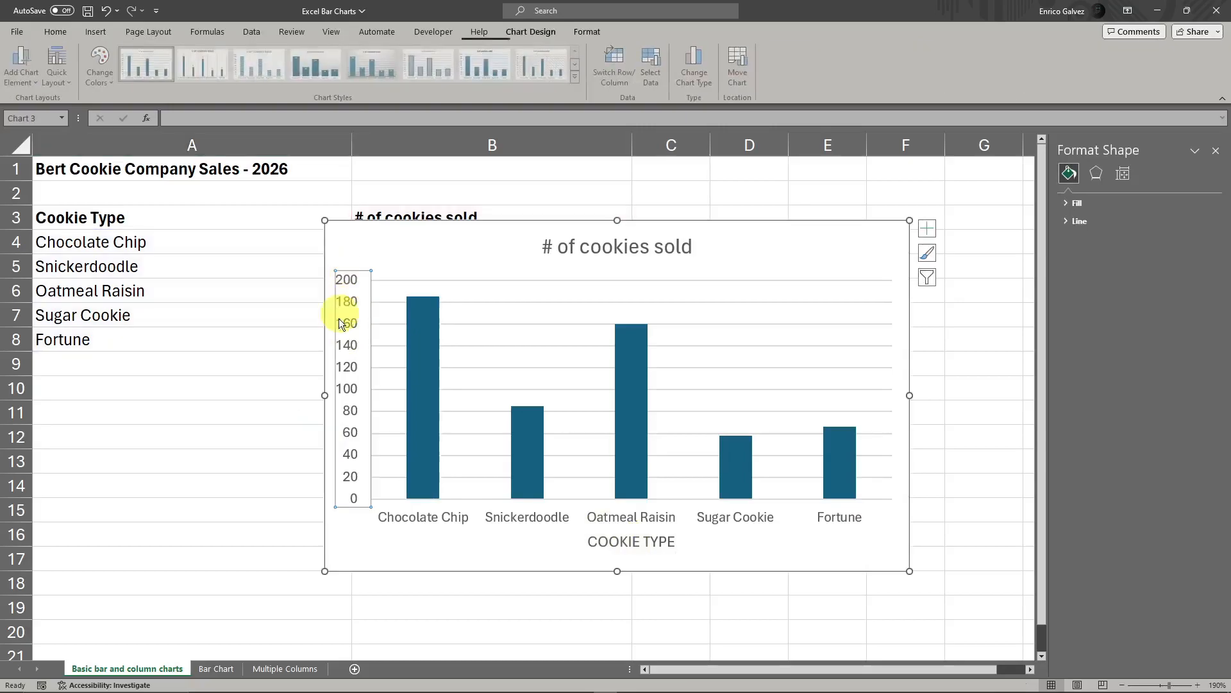
{"action": "left_click", "coordinate": [490, 295]}
{"action": "left_click", "coordinate": [466, 242]}
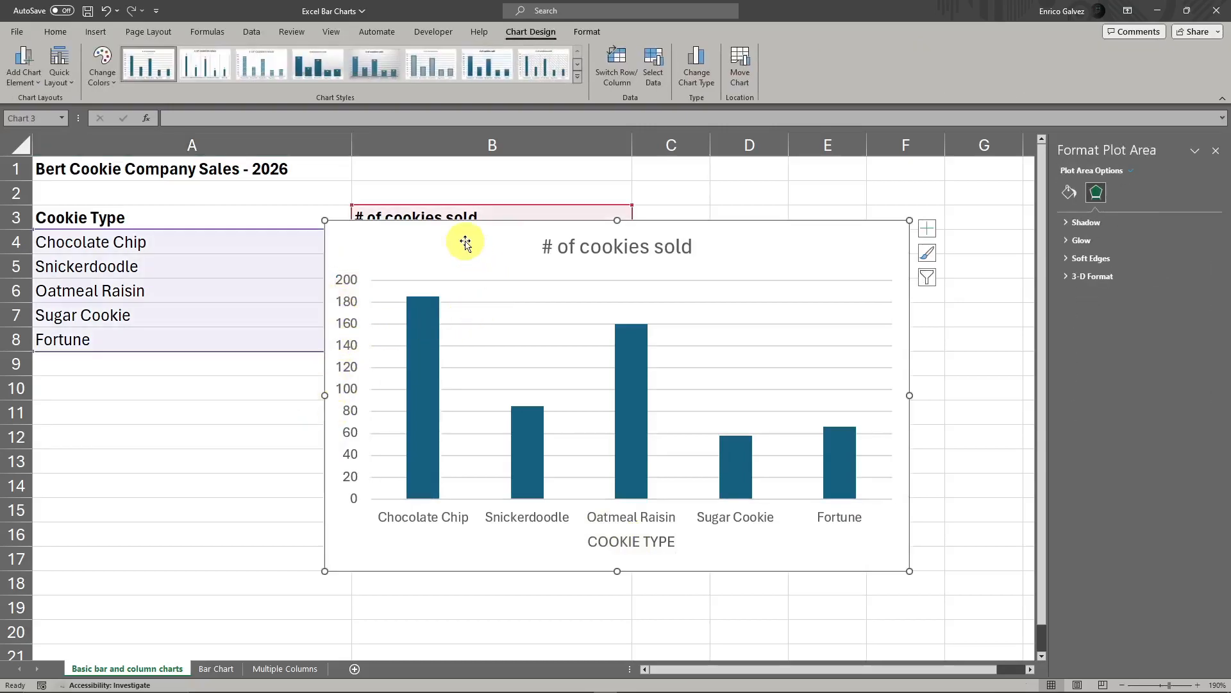
{"action": "left_click", "coordinate": [10, 72]}
{"action": "mouse_move", "coordinate": [47, 118]}
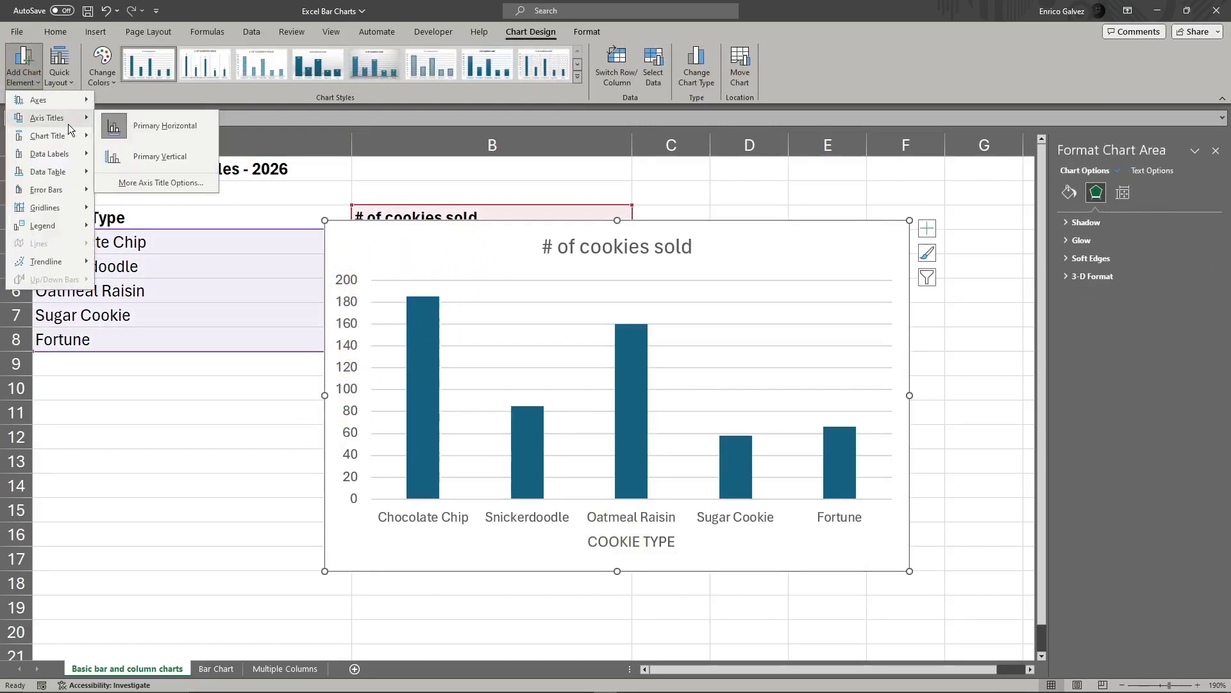
{"action": "double_click", "coordinate": [152, 155]}
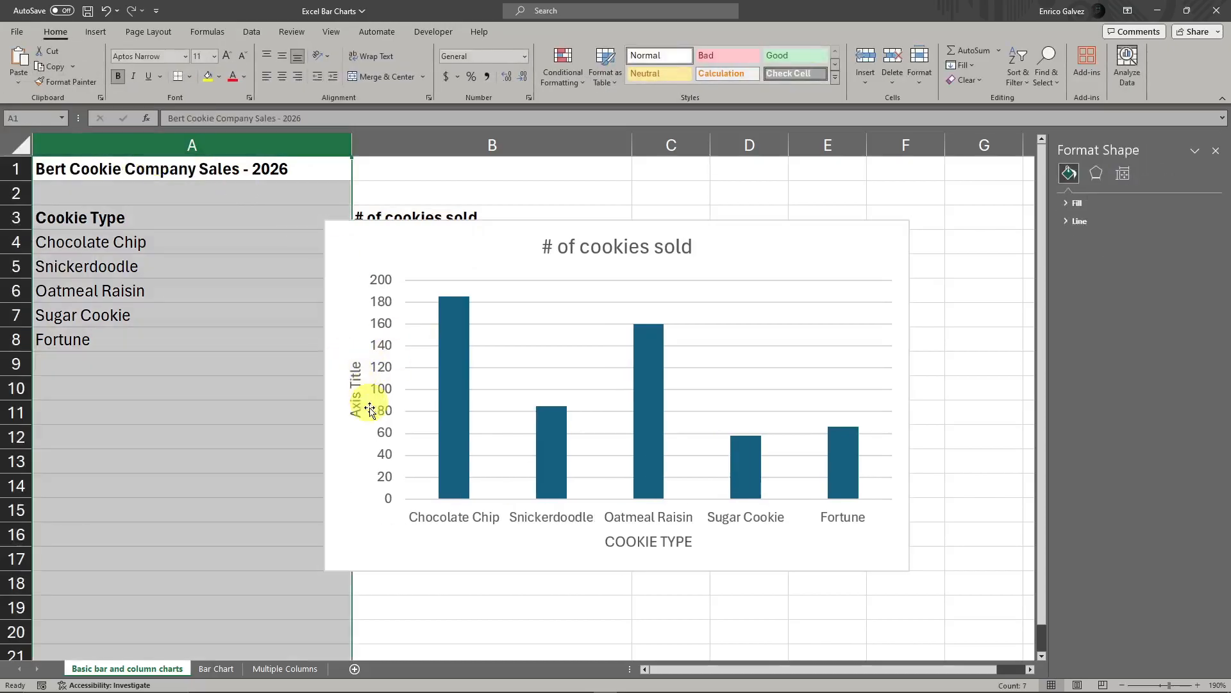
Replace the vertical axis title's placeholder text with "NUMBER OF COOKIES D SOLD"
{"action": "left_click", "coordinate": [356, 389]}
{"action": "triple_click", "coordinate": [357, 391]}
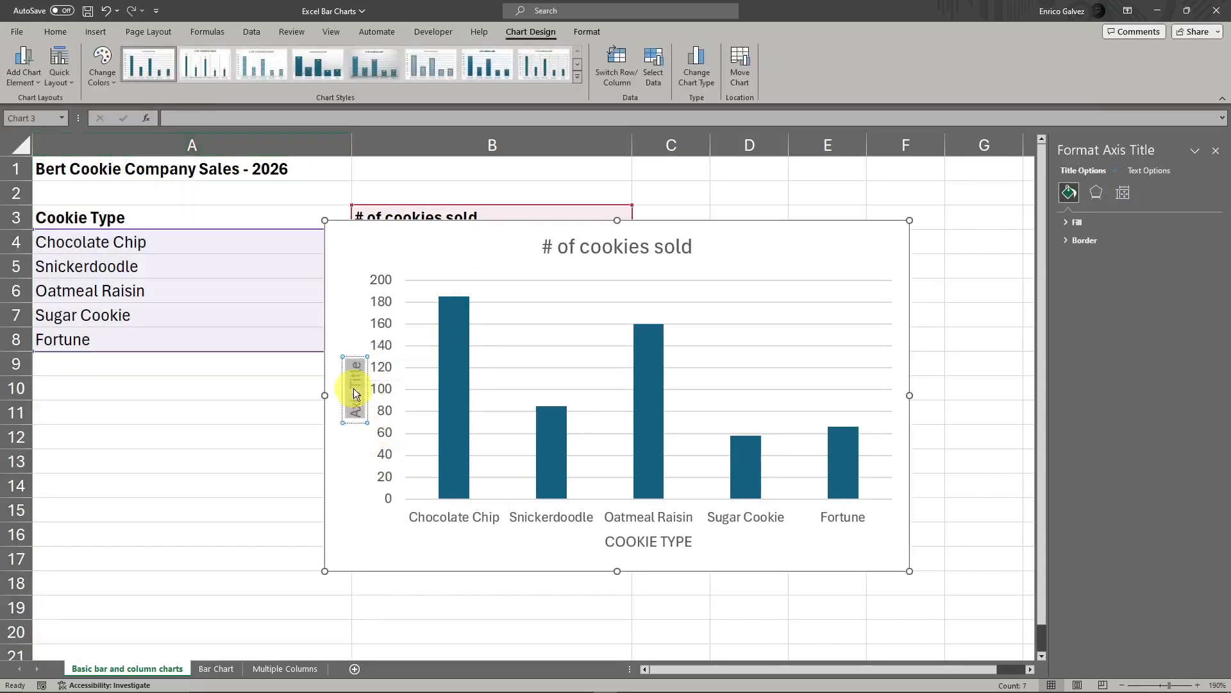
{"action": "type", "text": "N"}
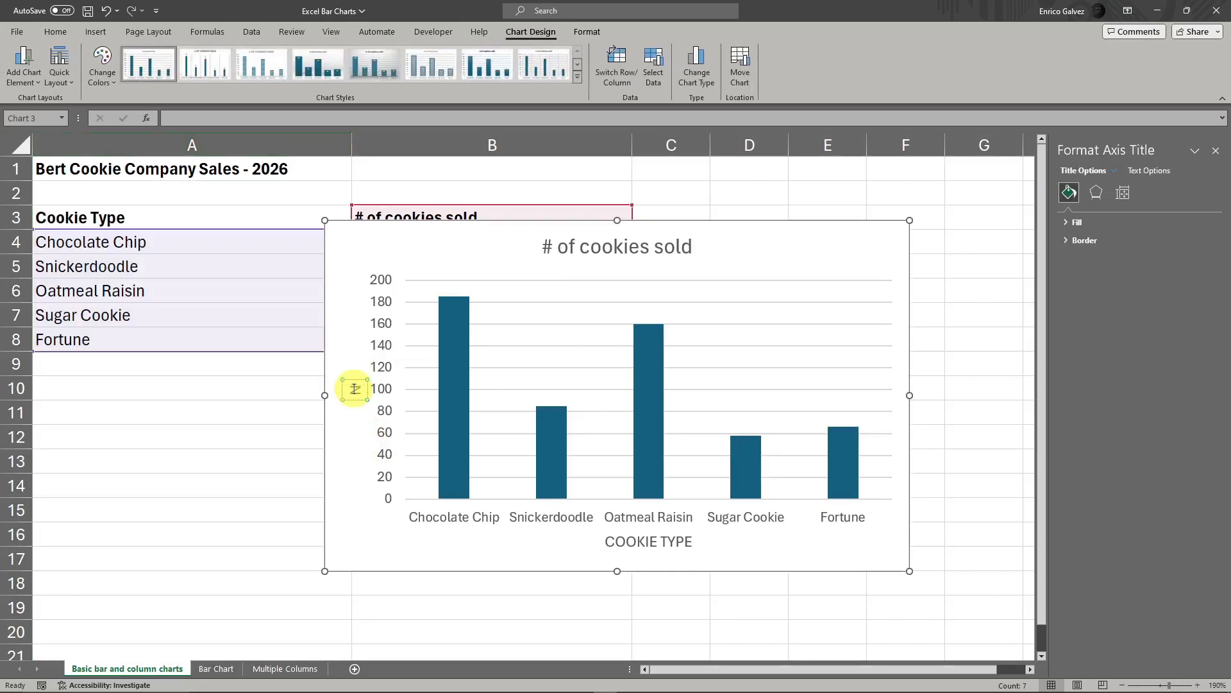
{"action": "type", "text": "UMBER OF COOKIES D SOLD"}
{"action": "left_click", "coordinate": [294, 440]}
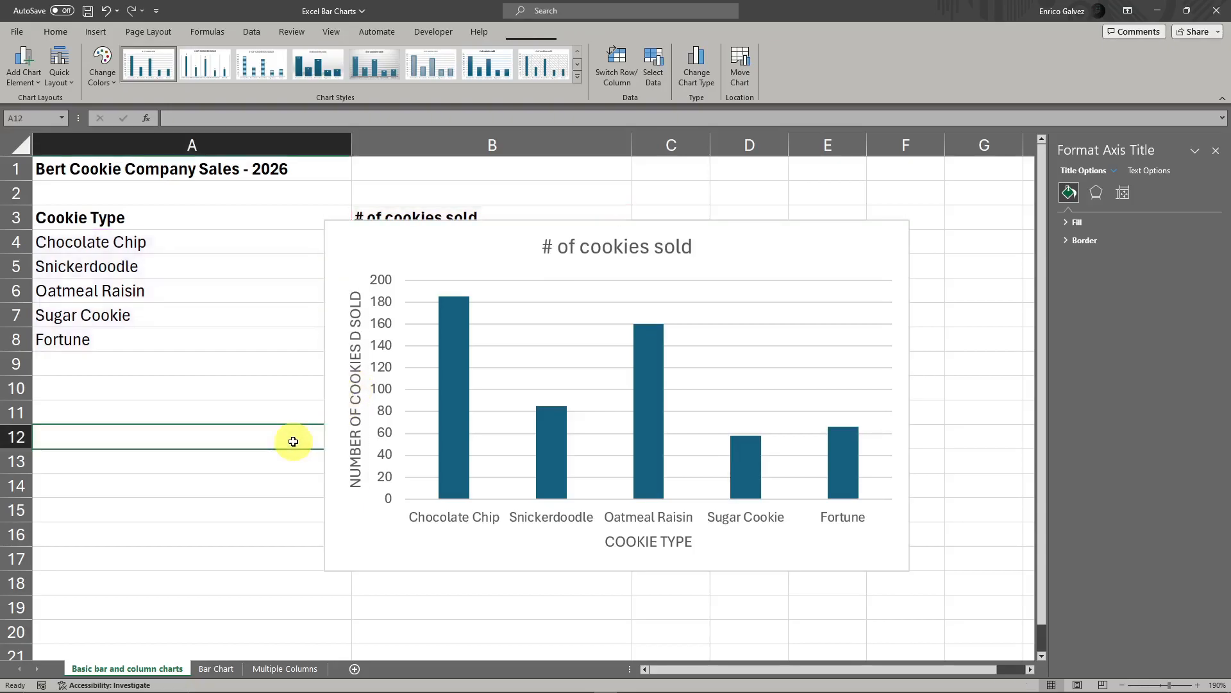
Move the column chart closer to the cookie type names, further over the edge of column A
{"action": "left_click", "coordinate": [781, 250]}
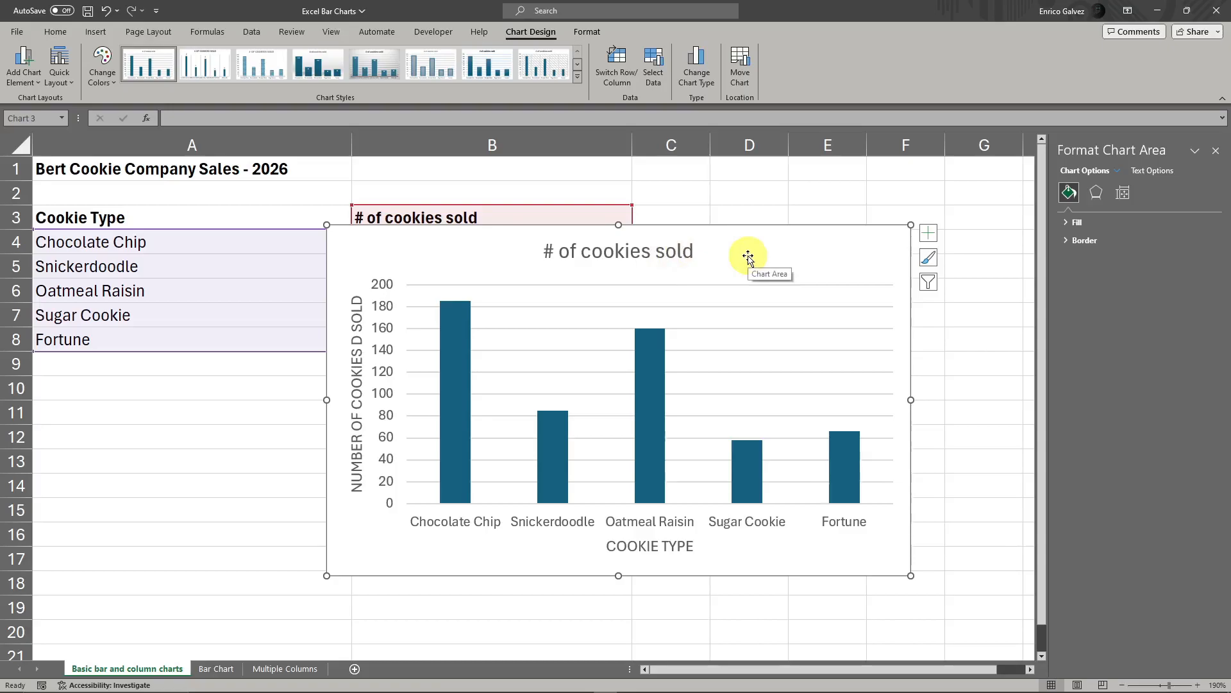
{"action": "left_click_drag", "start_coordinate": [748, 256], "coordinate": [689, 259]}
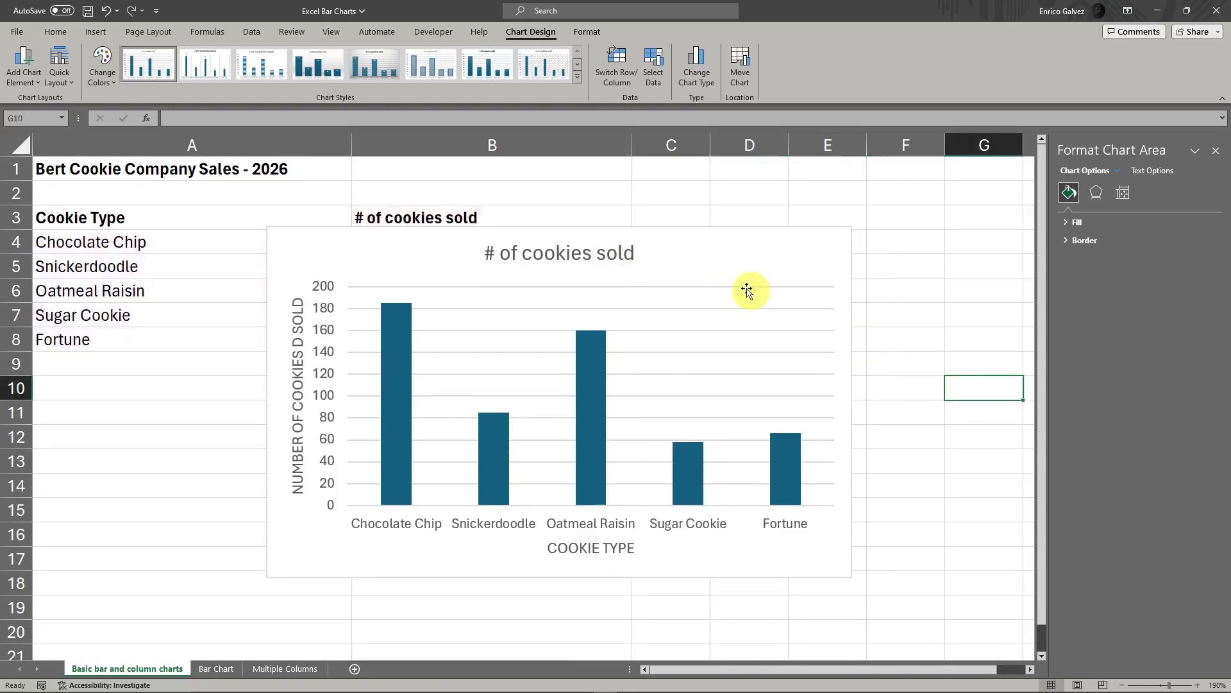
Change the cookie sales column chart to a Clustered Bar chart and check its swapped axis titles
{"action": "right_click", "coordinate": [680, 276]}
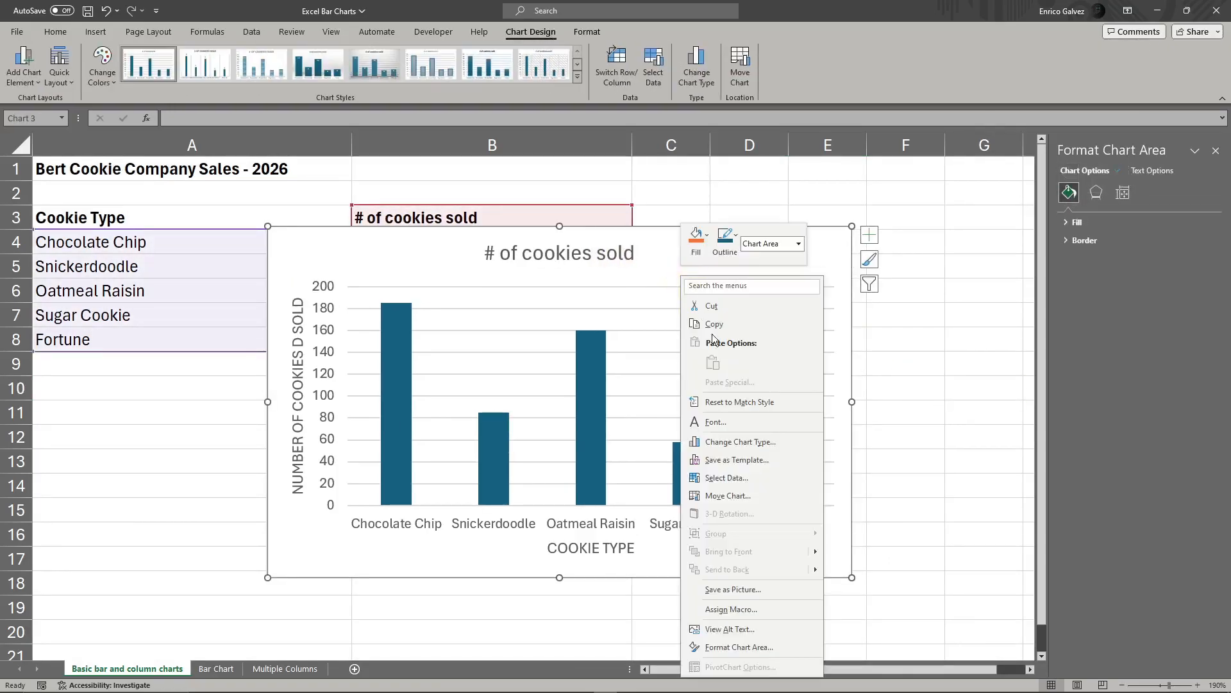
{"action": "left_click", "coordinate": [733, 444]}
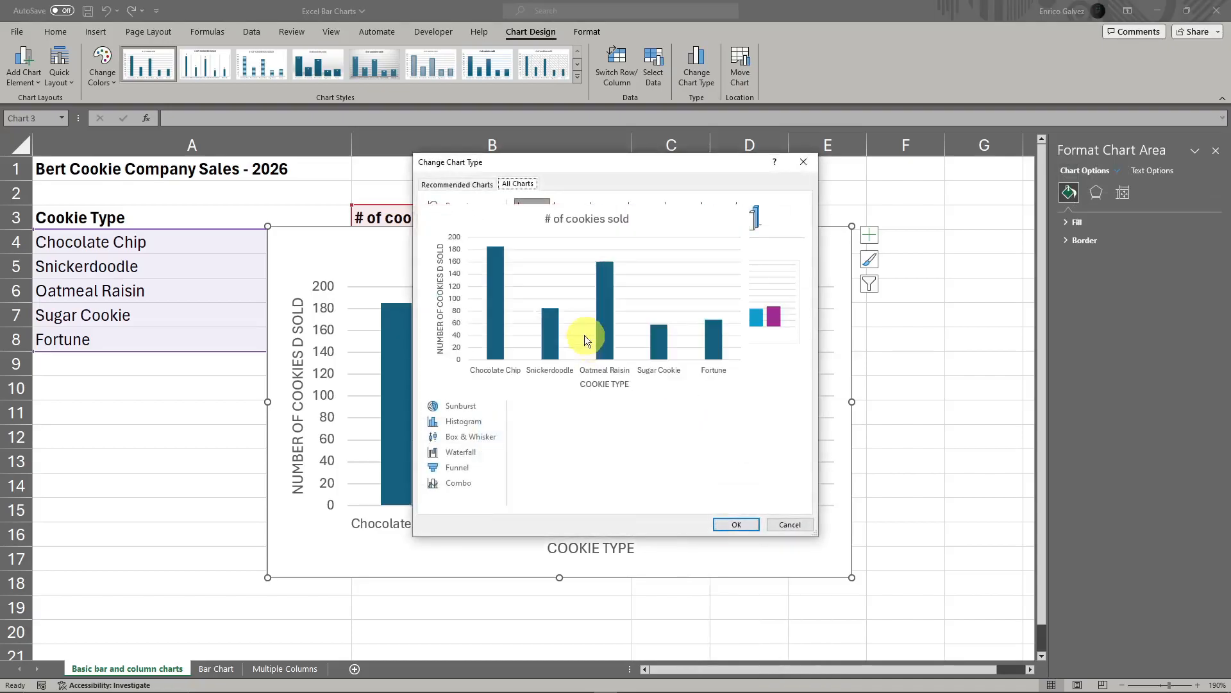
{"action": "left_click", "coordinate": [457, 281]}
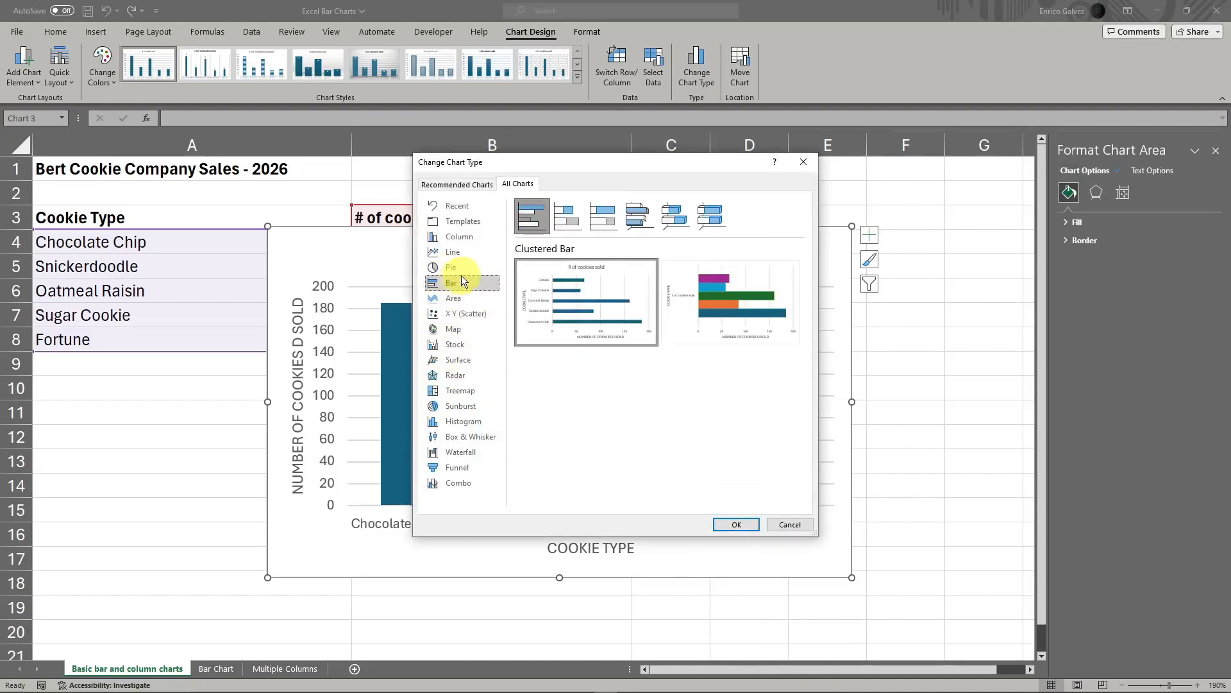
{"action": "left_click", "coordinate": [737, 523]}
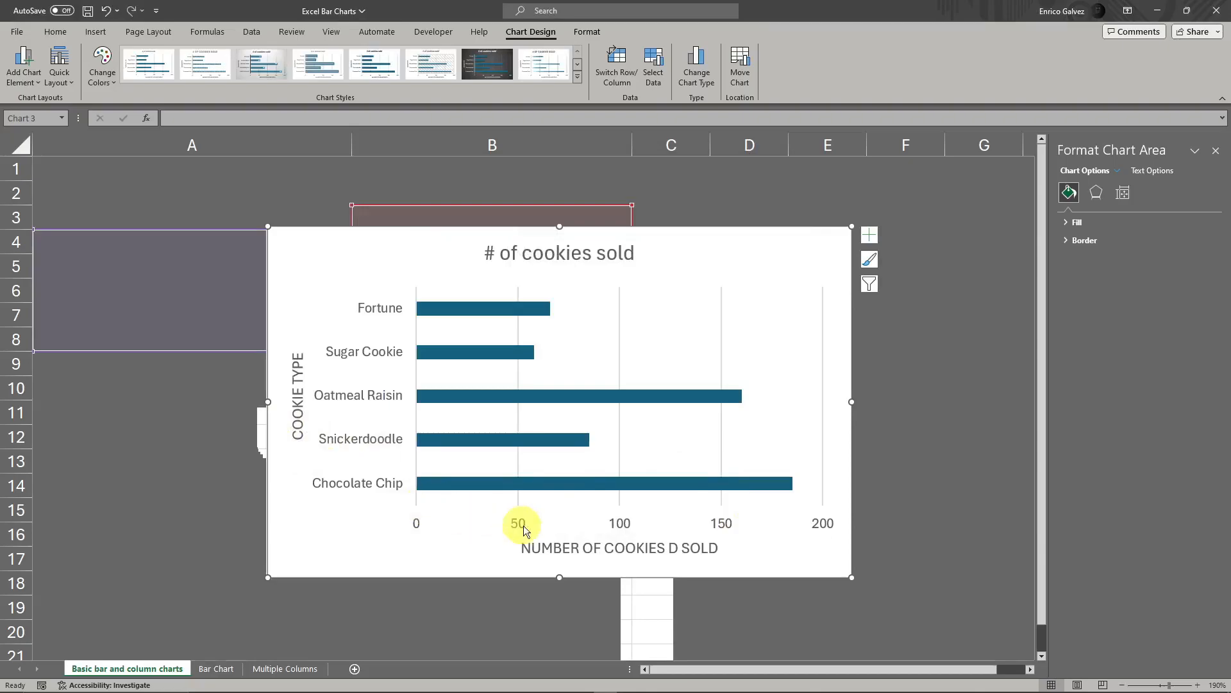
{"action": "left_click", "coordinate": [571, 546]}
{"action": "left_click", "coordinate": [298, 371]}
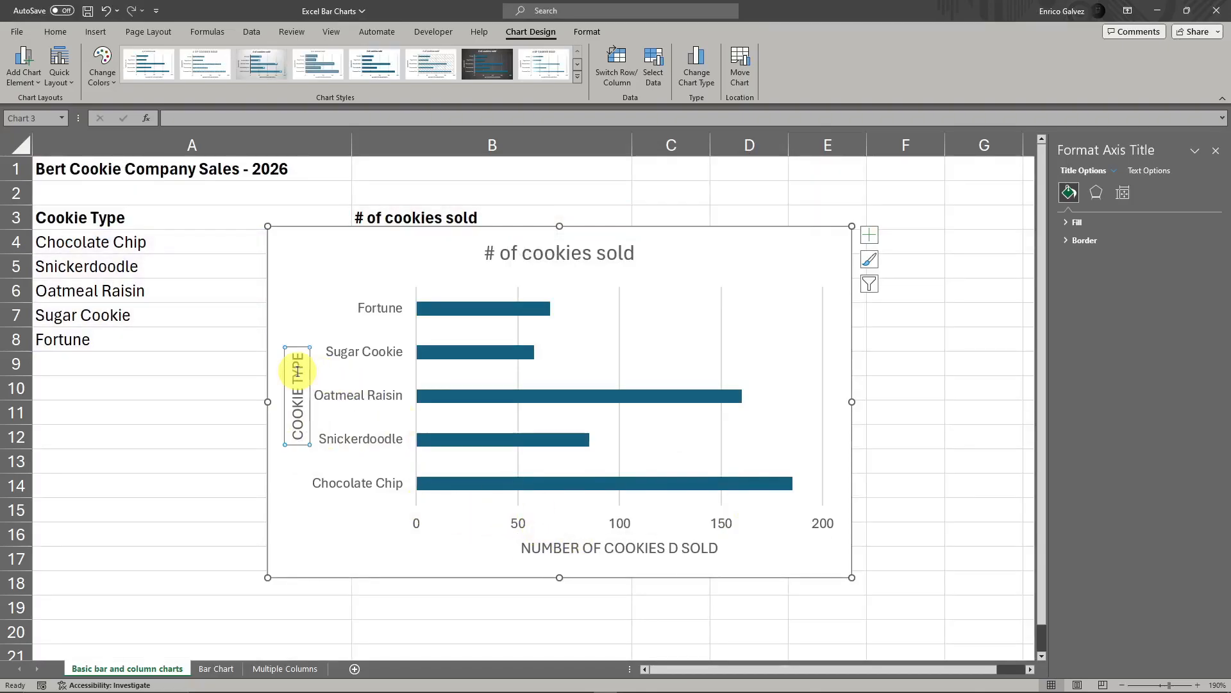
{"action": "left_click", "coordinate": [725, 277]}
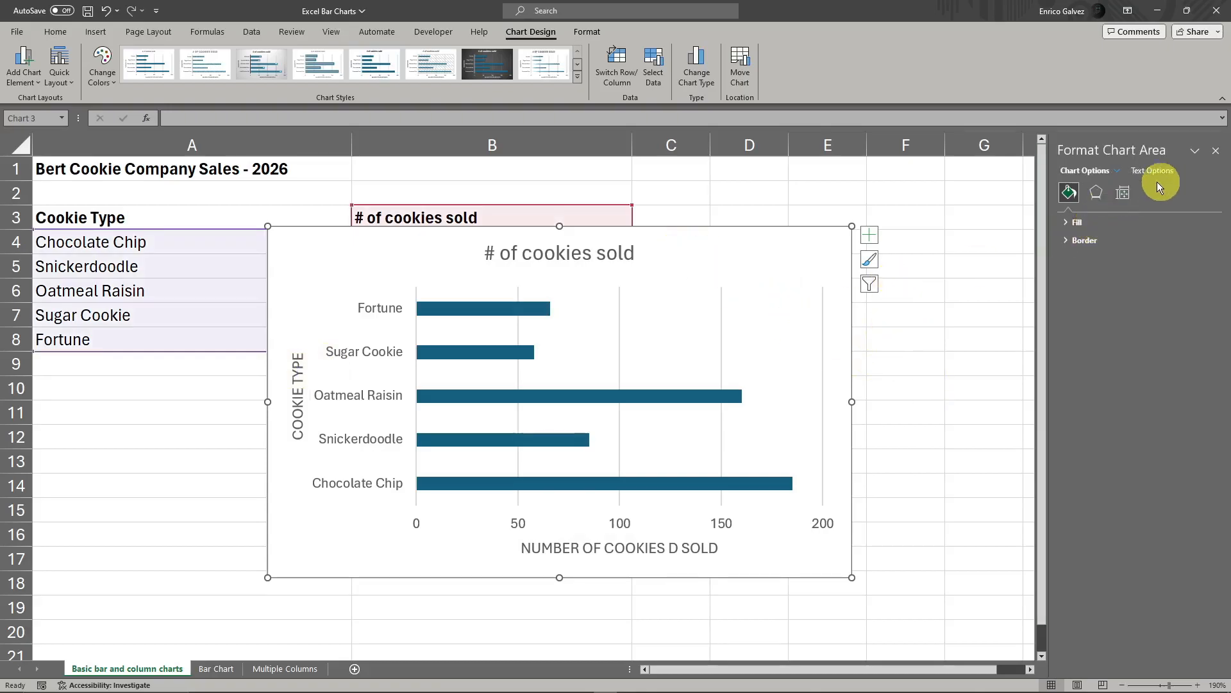
Close the formatting pane and move the bar chart to the right, clear of the cookie type names in column A
{"action": "left_click", "coordinate": [1217, 154]}
{"action": "right_click", "coordinate": [620, 305]}
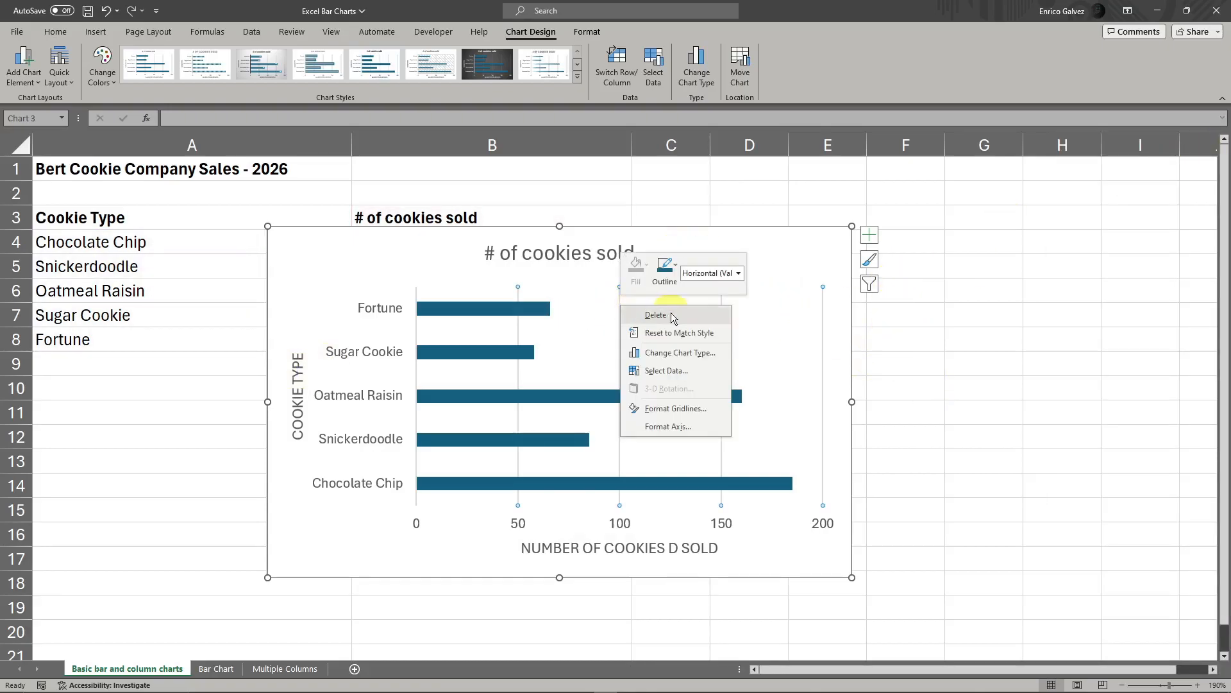
{"action": "key", "text": "Escape"}
{"action": "left_click", "coordinate": [703, 253]}
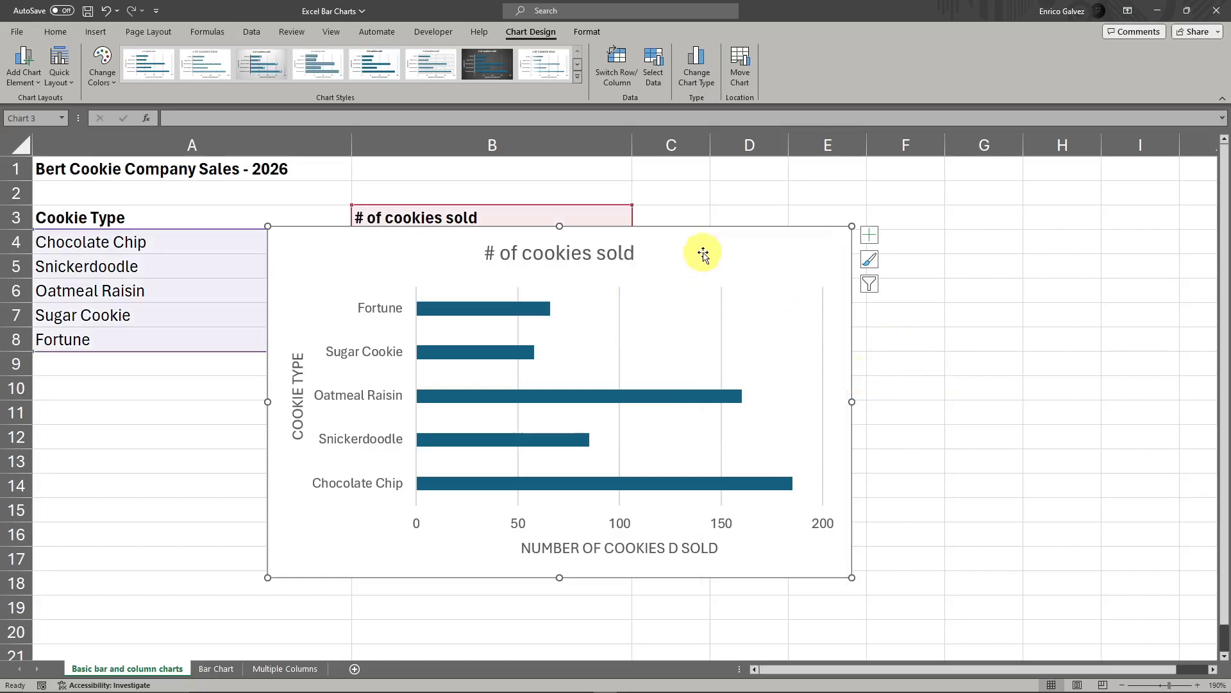
{"action": "left_click_drag", "start_coordinate": [700, 249], "coordinate": [853, 257]}
{"action": "left_click", "coordinate": [320, 414]}
{"action": "right_click", "coordinate": [529, 555]}
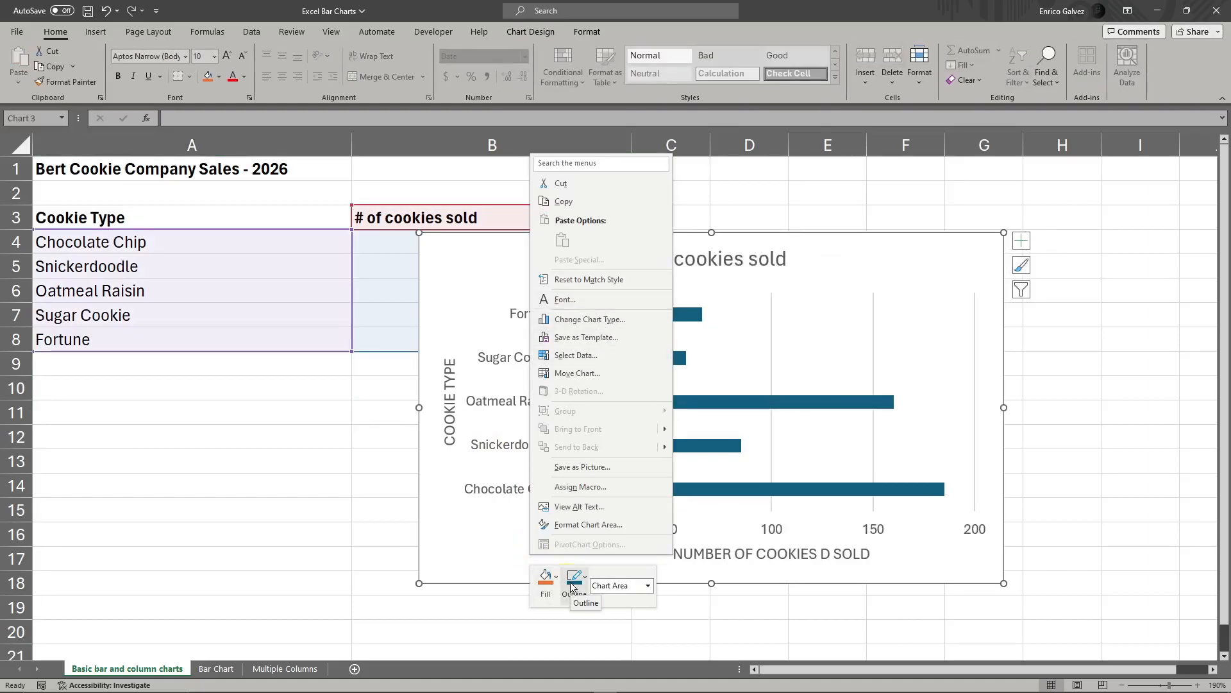
{"action": "left_click", "coordinate": [508, 549]}
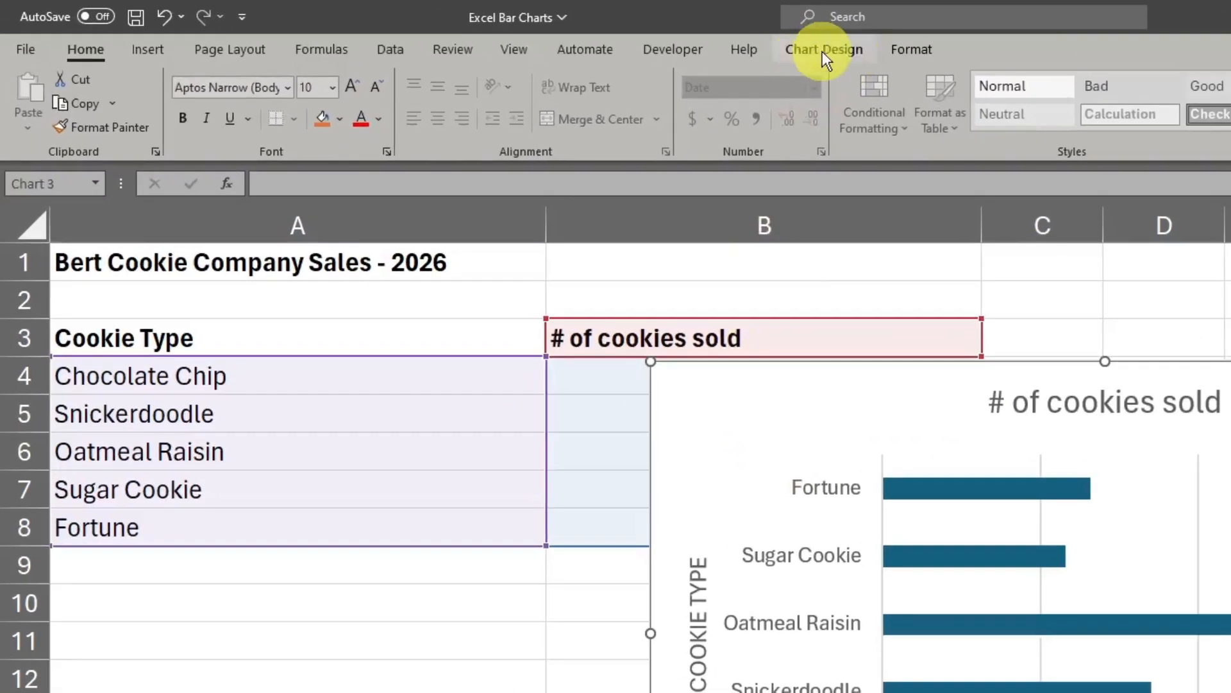
Apply chart Style 7 to the bar chart and move it further right, uncovering the first sales values in column B
{"action": "left_click", "coordinate": [529, 33]}
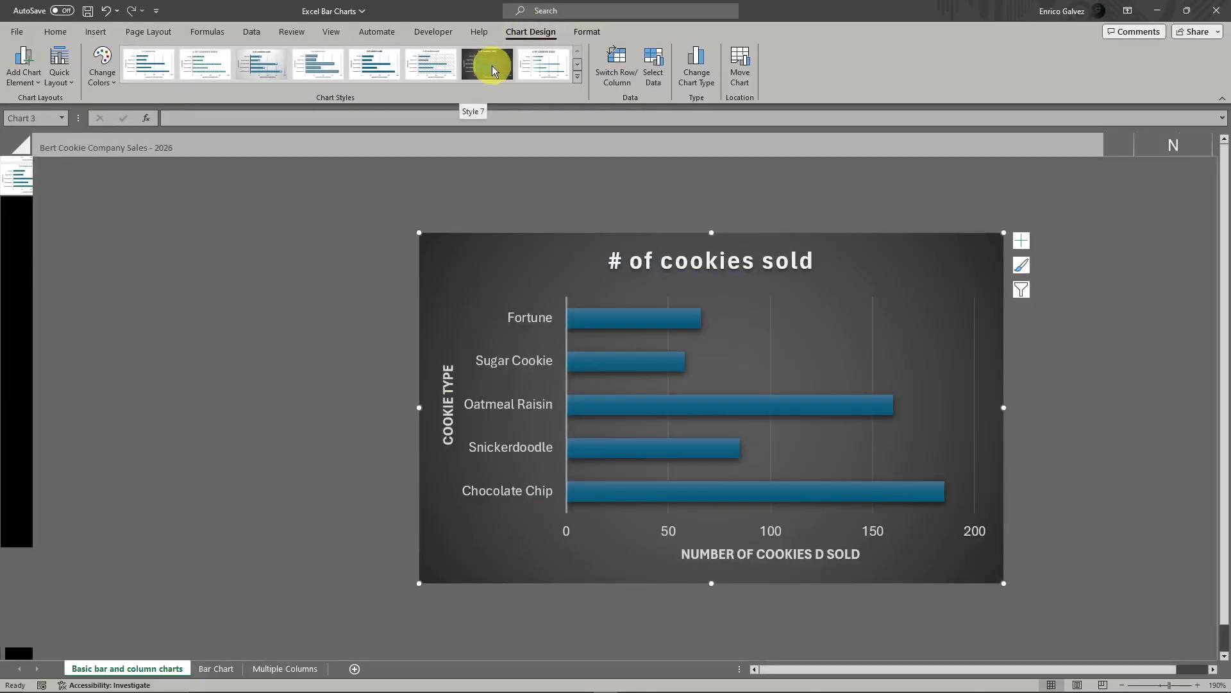
{"action": "left_click", "coordinate": [764, 102]}
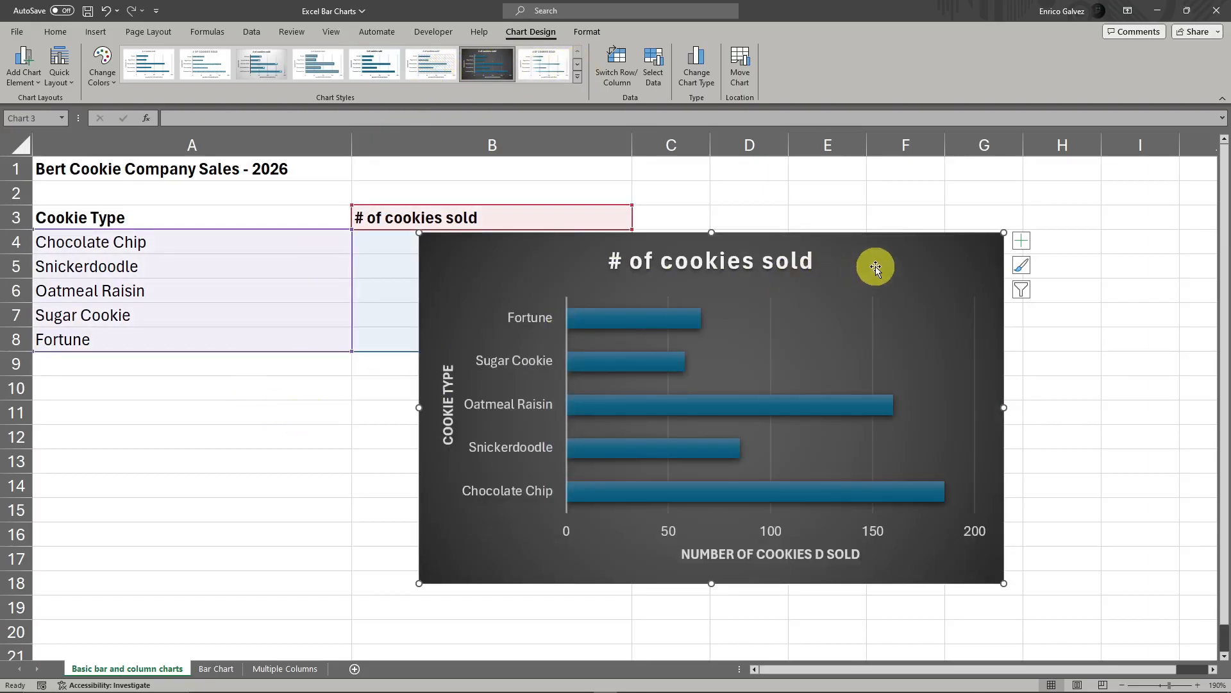
{"action": "left_click_drag", "start_coordinate": [874, 261], "coordinate": [985, 275]}
Try to retitle the bar chart "Bert Cookie company" or link its title to cell A1 with a formula
{"action": "double_click", "coordinate": [859, 293]}
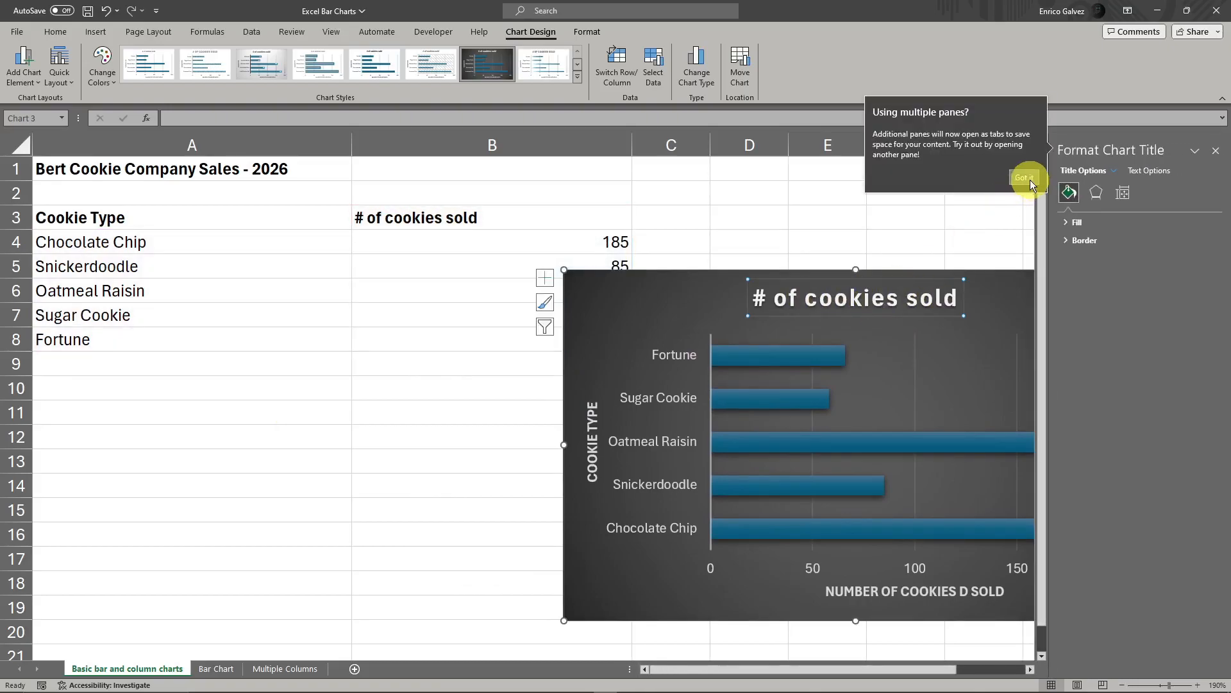
{"action": "left_click", "coordinate": [1029, 182]}
{"action": "triple_click", "coordinate": [833, 302]}
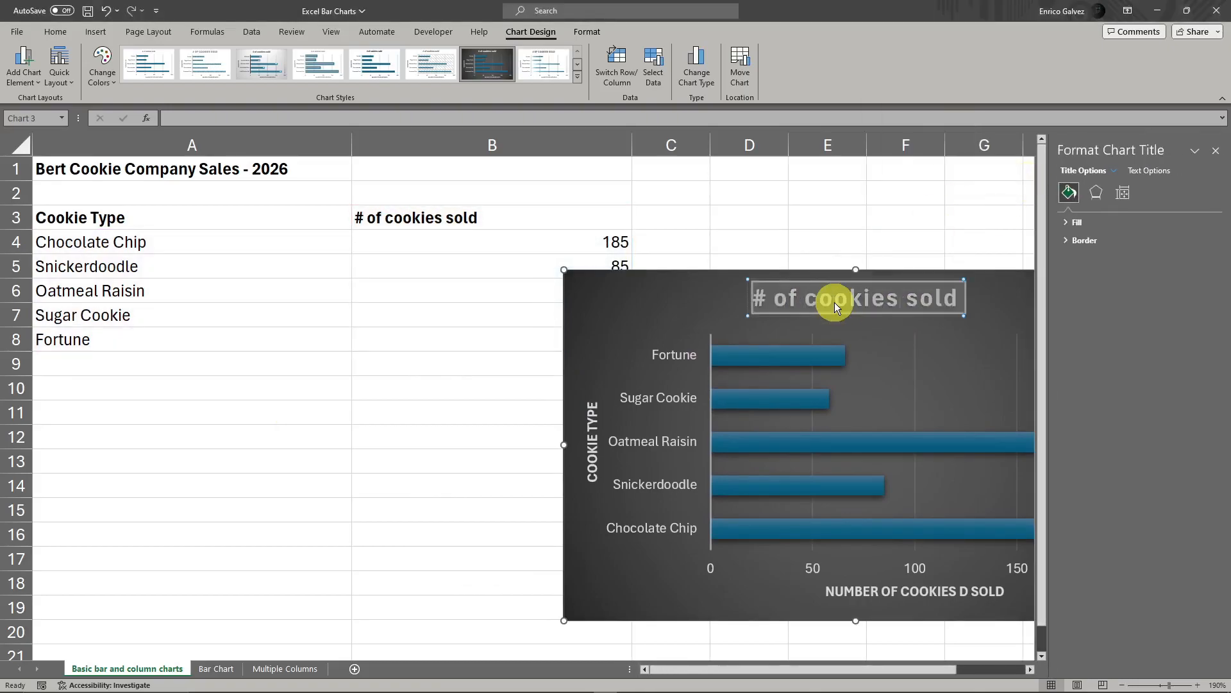
{"action": "type", "text": "Bert Co"}
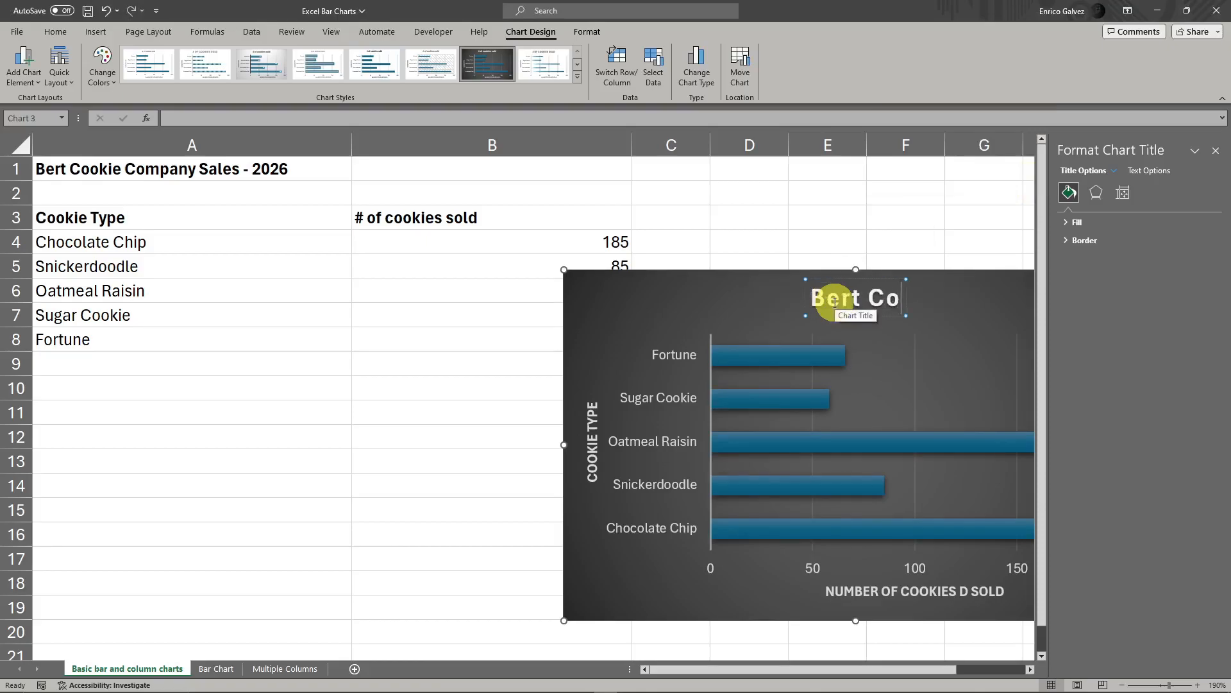
{"action": "type", "text": "okie company"}
{"action": "key", "text": "ctrl+a"}
{"action": "key", "text": "BackSpace"}
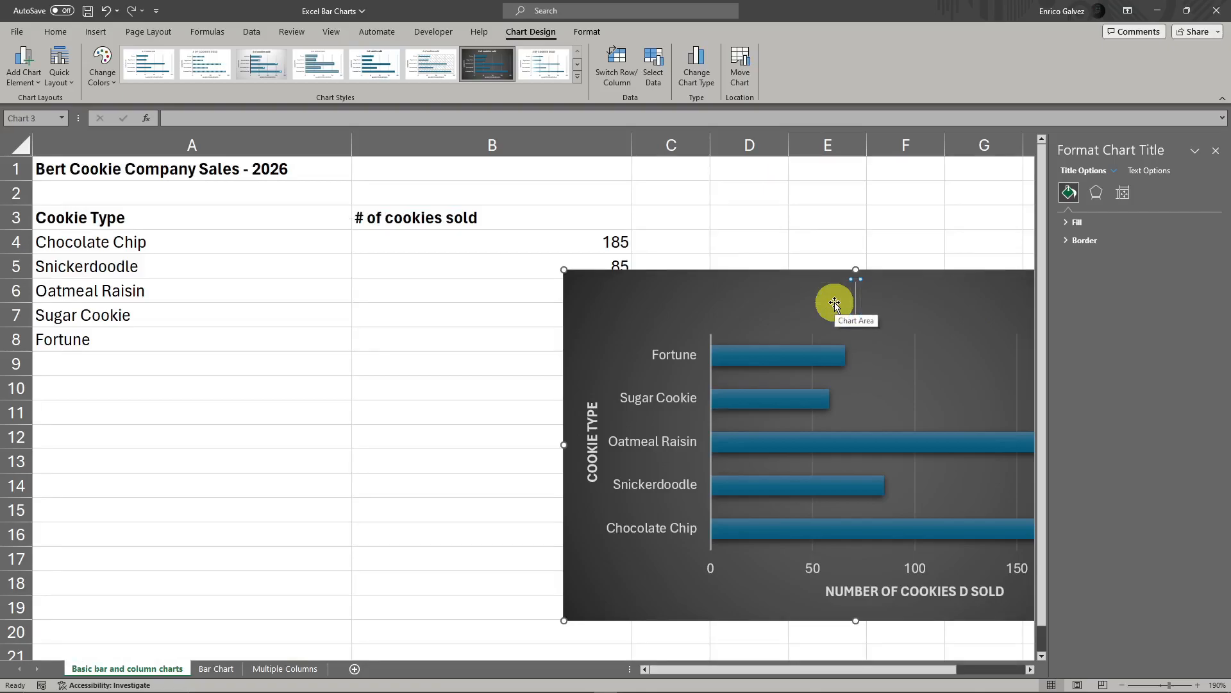
{"action": "type", "text": "=("}
{"action": "left_click", "coordinate": [270, 168]}
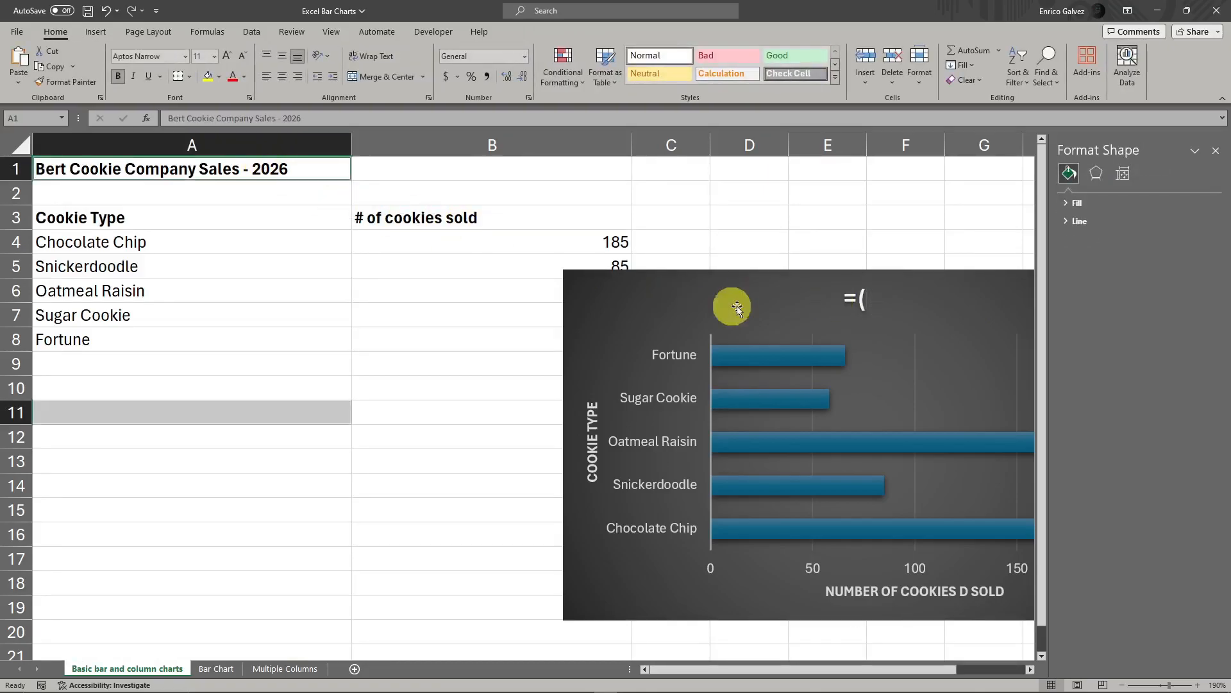
Replace the bar chart's title text with "Bert Cookie Company Sales"
{"action": "left_click", "coordinate": [870, 311]}
{"action": "left_click", "coordinate": [865, 302]}
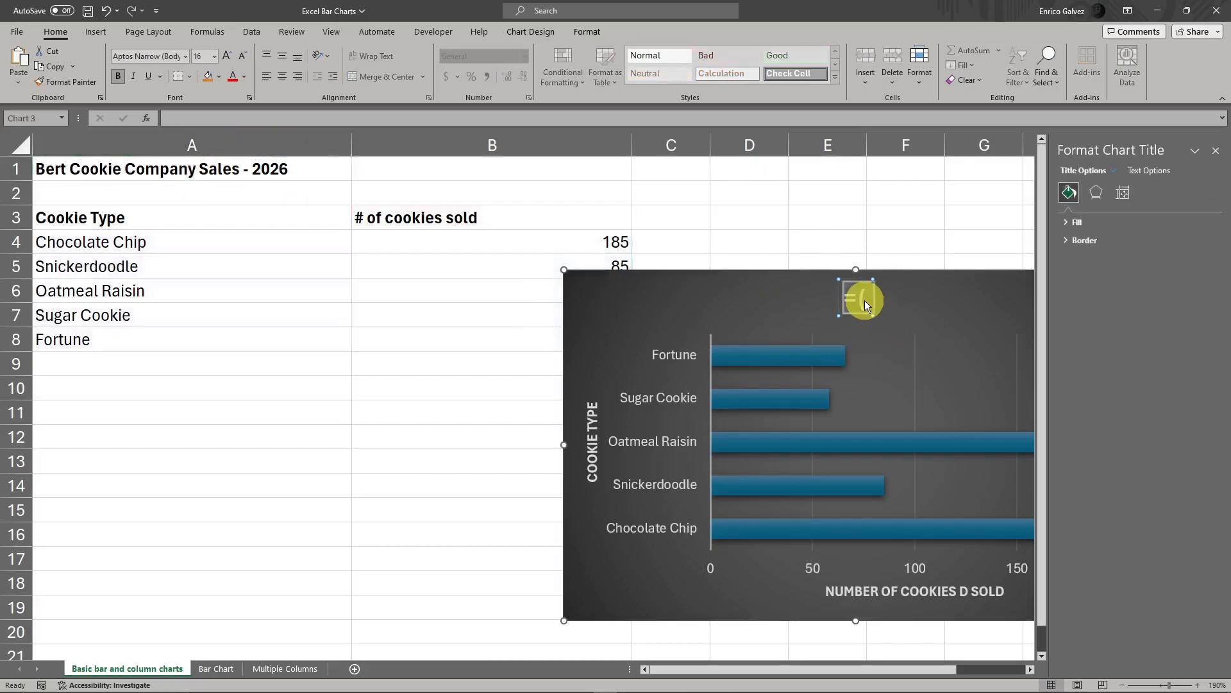
{"action": "type", "text": "Bert Cookie COmpany"}
{"action": "key", "text": "BackSpace"}
{"action": "key", "text": "BackSpace"}
{"action": "key", "text": "BackSpace"}
{"action": "key", "text": "BackSpace"}
{"action": "key", "text": "BackSpace"}
{"action": "key", "text": "BackSpace"}
{"action": "key", "text": "BackSpace"}
{"action": "type", "text": "o"}
{"action": "key", "text": "BackSpace"}
{"action": "type", "text": "Company Sales"}
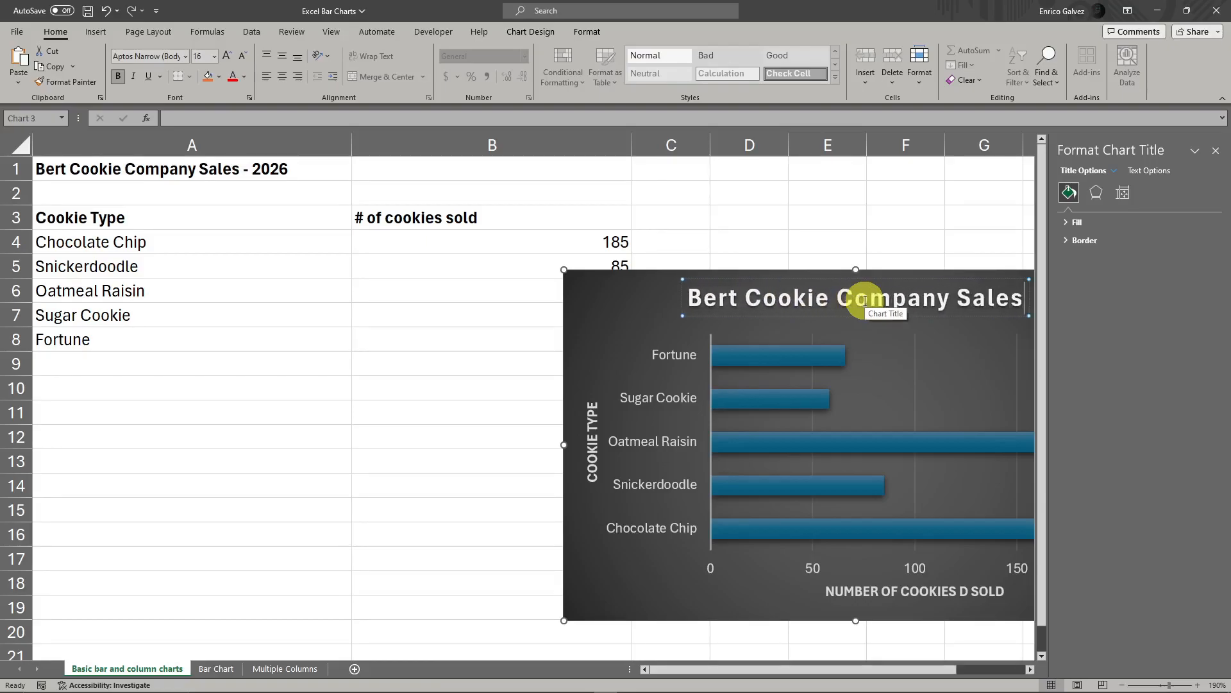
Move the bar chart back beside the cookie type names so it fits fully in view, and close the formatting pane
{"action": "left_click", "coordinate": [243, 474]}
{"action": "left_click_drag", "start_coordinate": [650, 309], "coordinate": [476, 288]}
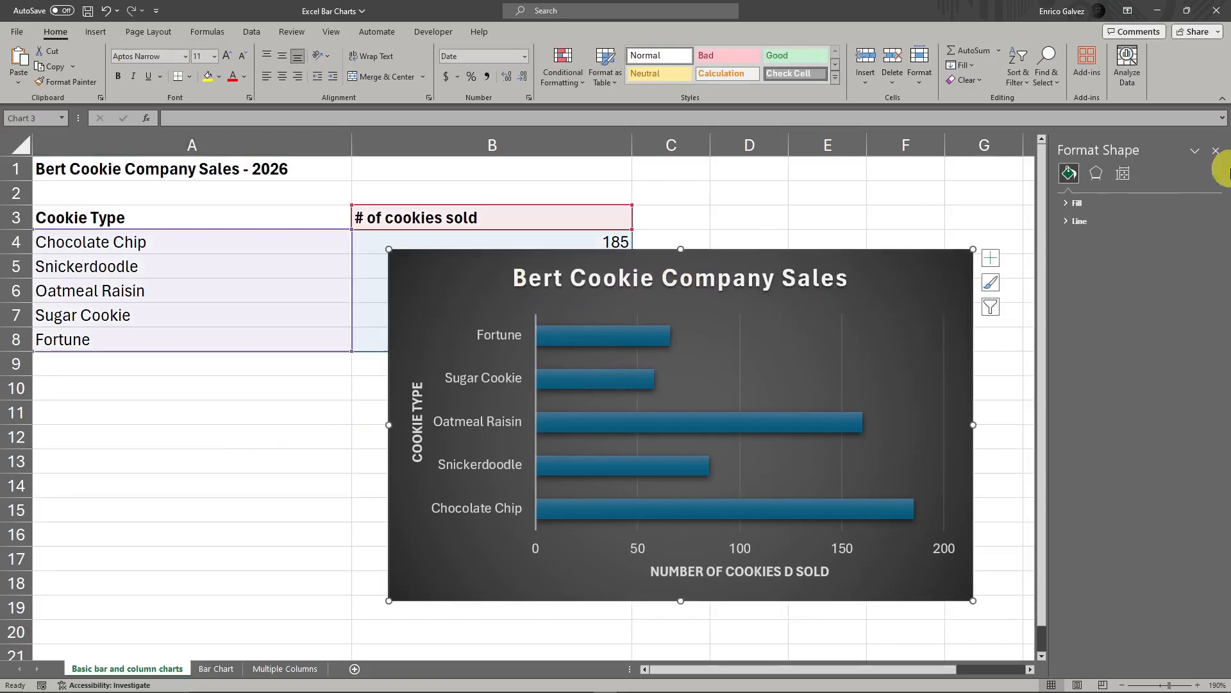
{"action": "left_click", "coordinate": [1215, 152]}
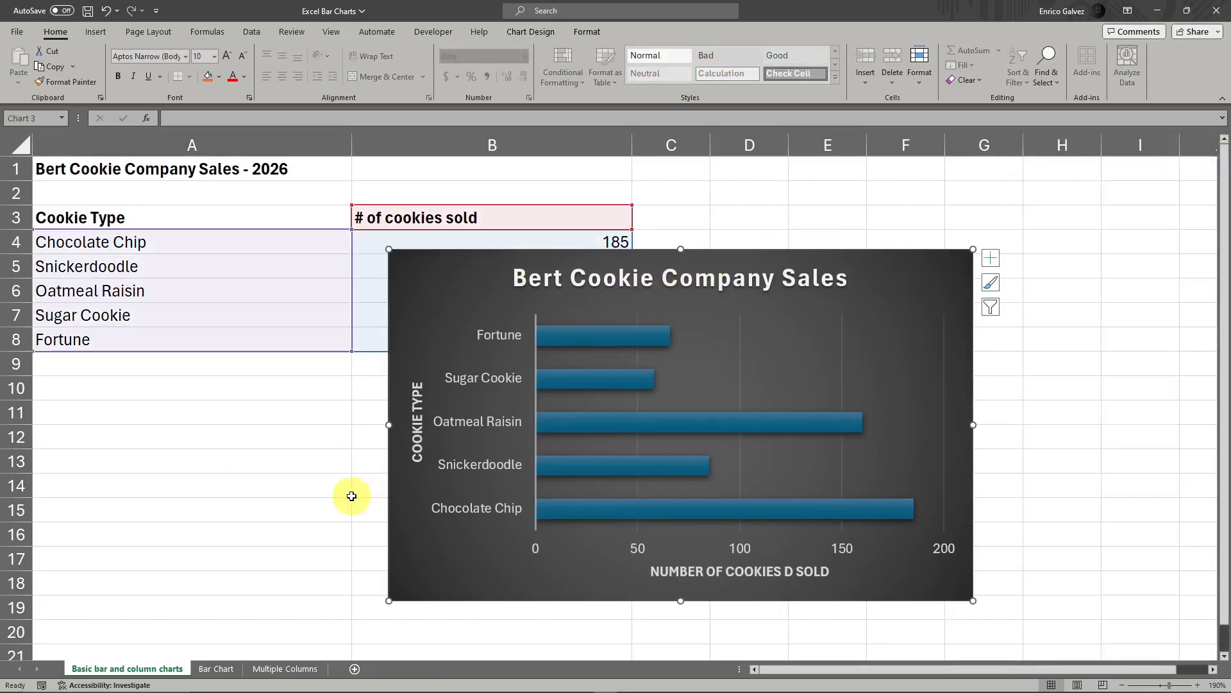
On the Bar Chart sheet, move the "Cookies Sold" column chart to columns D through L, beside the end of the cookie list
{"action": "left_click", "coordinate": [214, 669]}
{"action": "scroll", "coordinate": [295, 510], "scroll_direction": "up", "scroll_amount": 8}
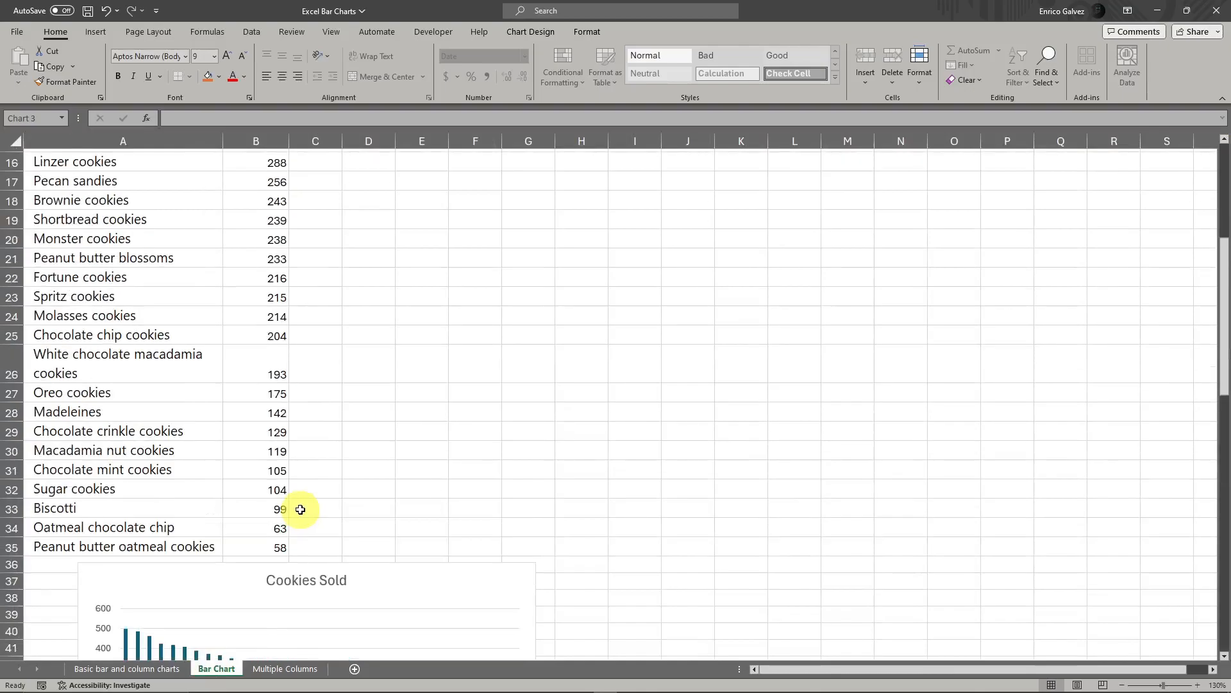
{"action": "scroll", "coordinate": [324, 484], "scroll_direction": "up", "scroll_amount": 2}
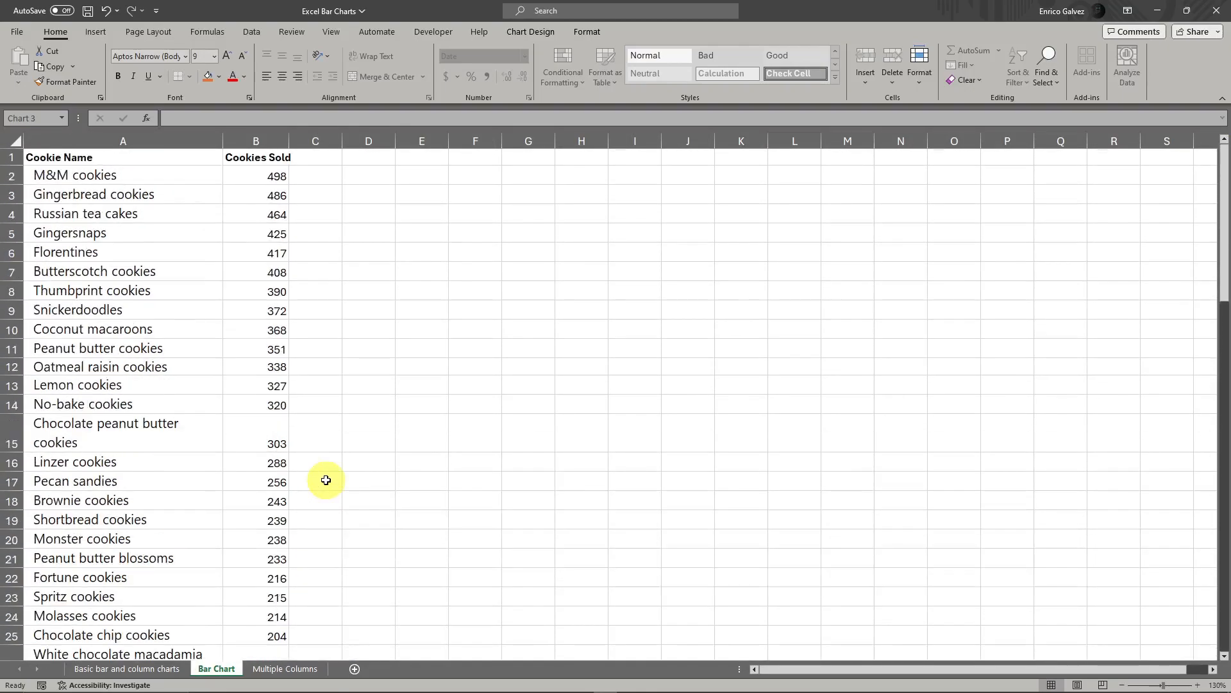
{"action": "scroll", "coordinate": [323, 481], "scroll_direction": "down", "scroll_amount": 1}
{"action": "left_click_drag", "start_coordinate": [1224, 241], "coordinate": [1226, 364]}
{"action": "left_click", "coordinate": [381, 411]}
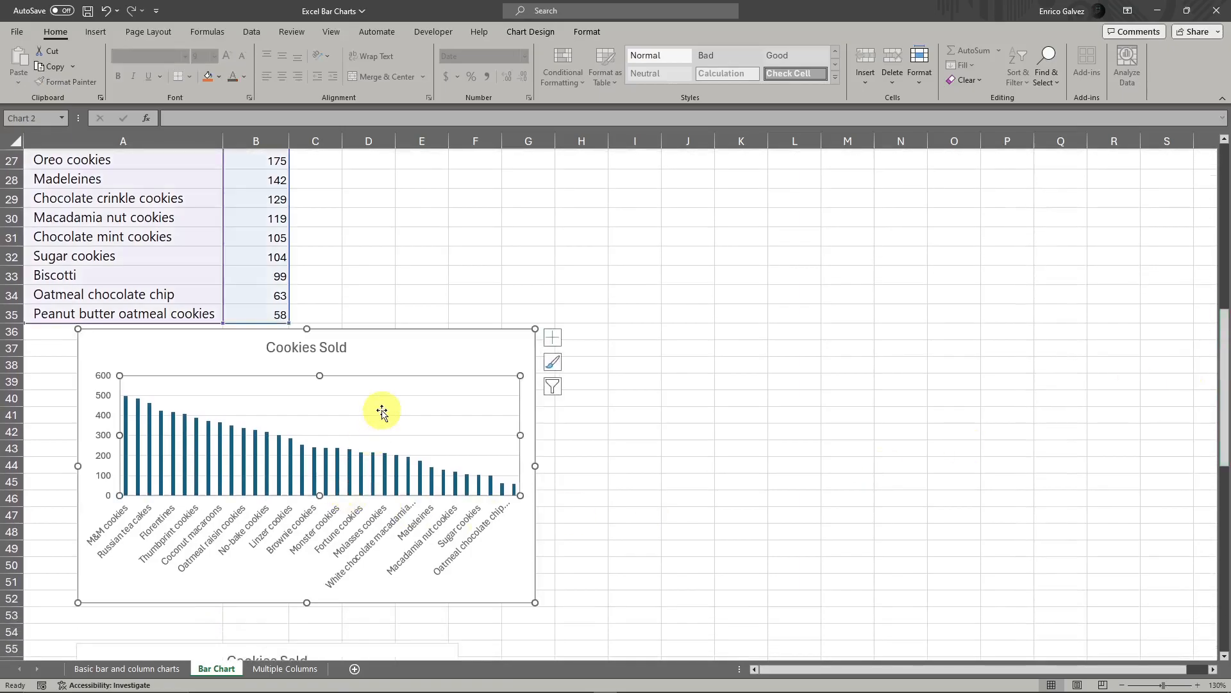
{"action": "left_click", "coordinate": [460, 352]}
{"action": "left_click_drag", "start_coordinate": [420, 354], "coordinate": [685, 232]}
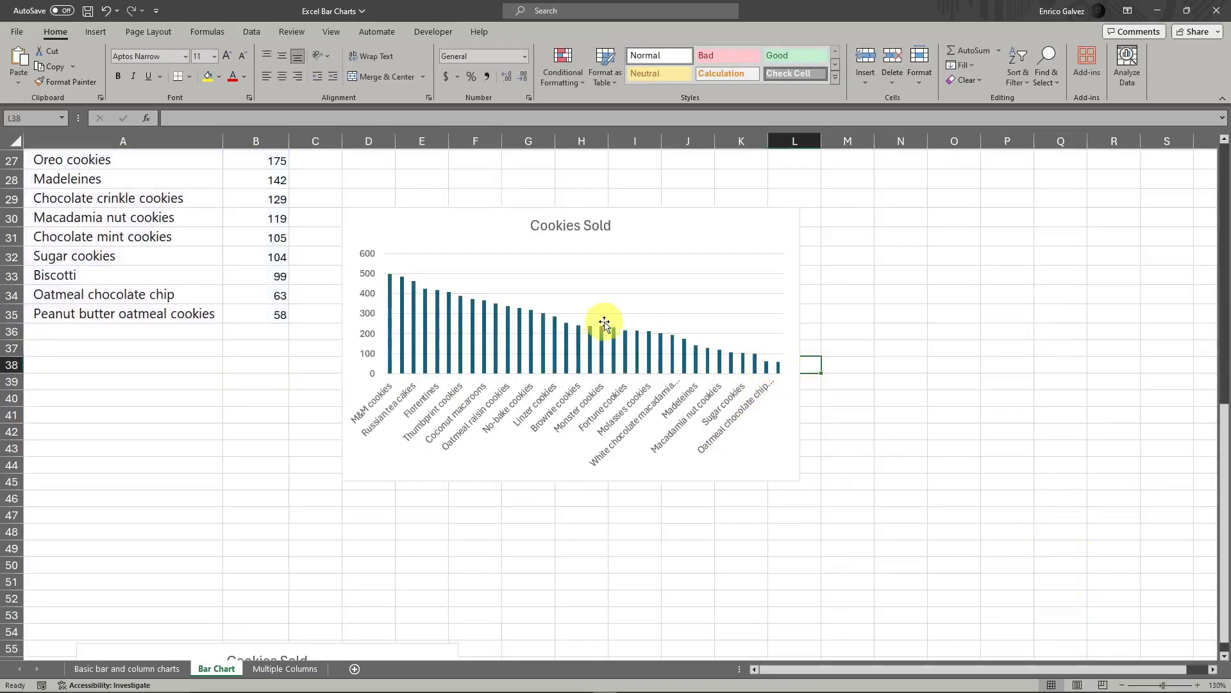
Examine the column chart's cookie name labels and compare them with those on the tall "Cookies Sold" bar chart below
{"action": "left_click", "coordinate": [596, 301]}
{"action": "left_click", "coordinate": [388, 392]}
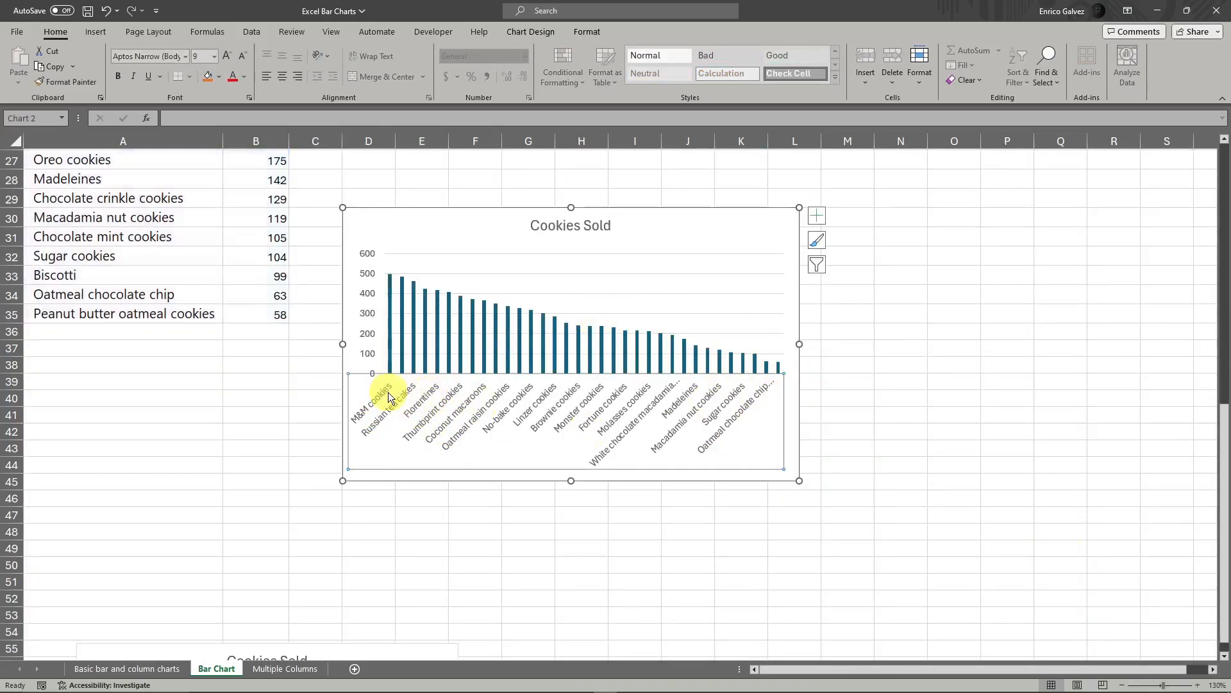
{"action": "left_click", "coordinate": [287, 483]}
{"action": "left_click", "coordinate": [436, 388]}
{"action": "scroll", "coordinate": [276, 390], "scroll_direction": "down", "scroll_amount": 2}
{"action": "scroll", "coordinate": [277, 391], "scroll_direction": "down", "scroll_amount": 7}
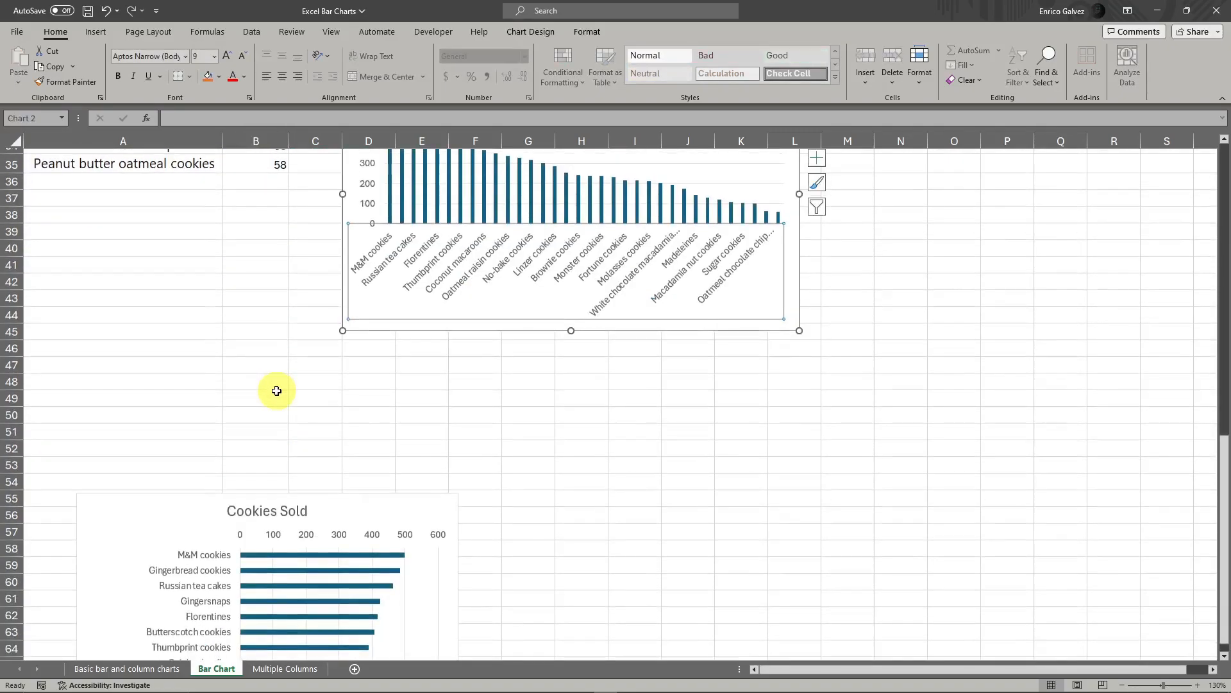
{"action": "left_click", "coordinate": [193, 231]}
{"action": "scroll", "coordinate": [527, 338], "scroll_direction": "down", "scroll_amount": 1}
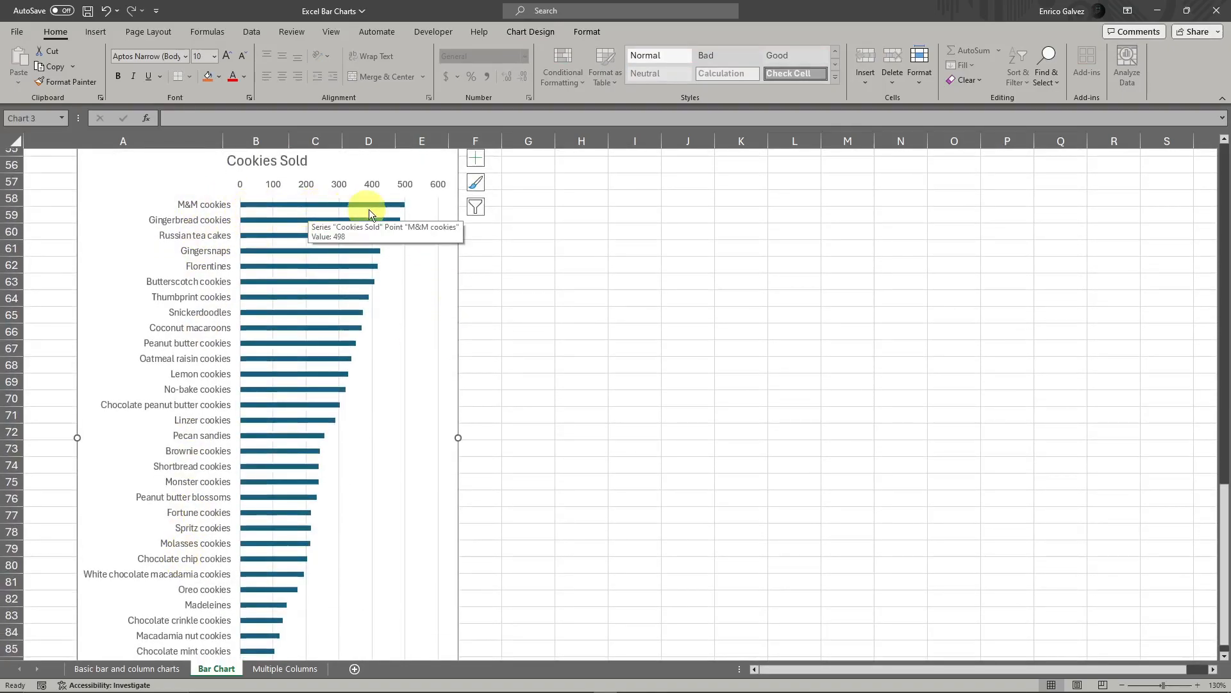
{"action": "scroll", "coordinate": [504, 436], "scroll_direction": "up", "scroll_amount": 5}
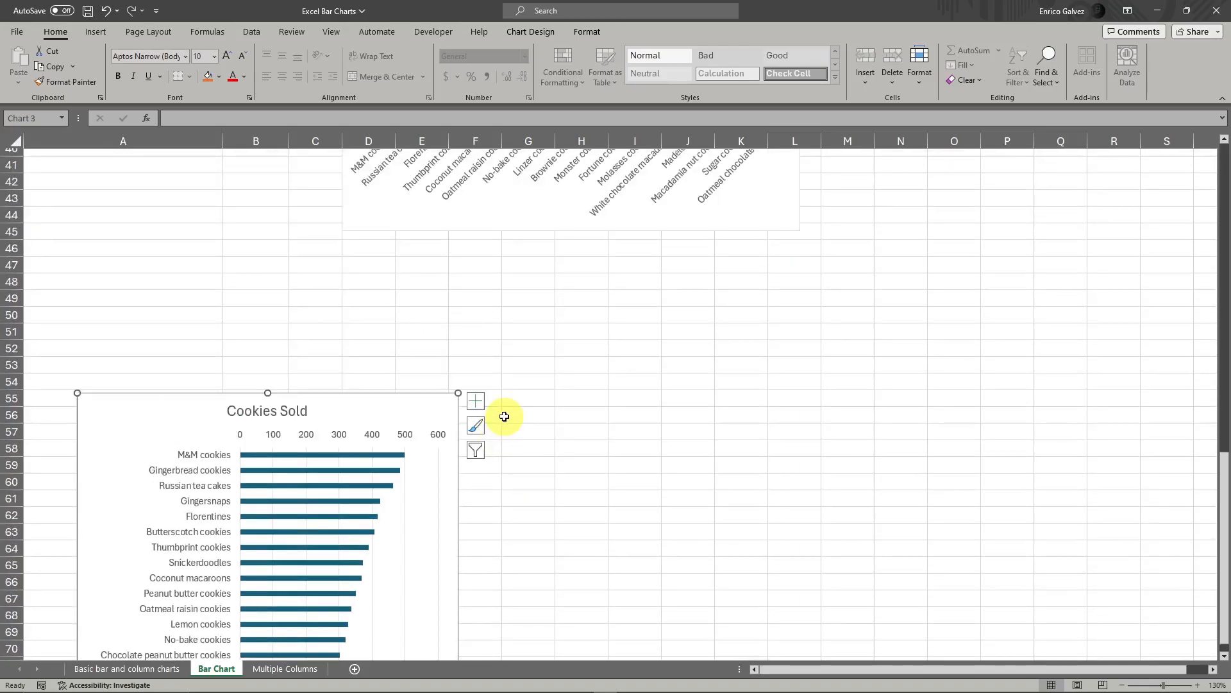
Open the Multiple Columns sheet and examine the two yearly sales columns in the "Cookies Sold by Year" table
{"action": "left_click", "coordinate": [285, 669]}
{"action": "left_click", "coordinate": [228, 344]}
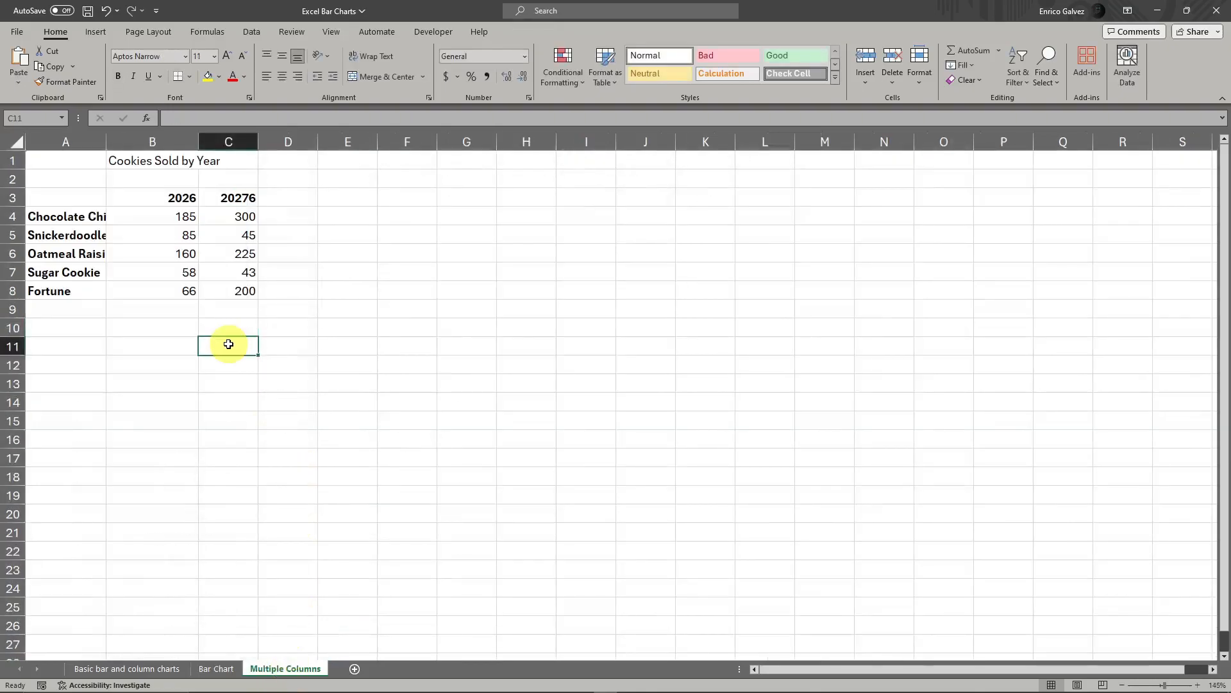
{"action": "left_click_drag", "start_coordinate": [180, 198], "coordinate": [173, 292]}
{"action": "left_click_drag", "start_coordinate": [230, 197], "coordinate": [230, 292]}
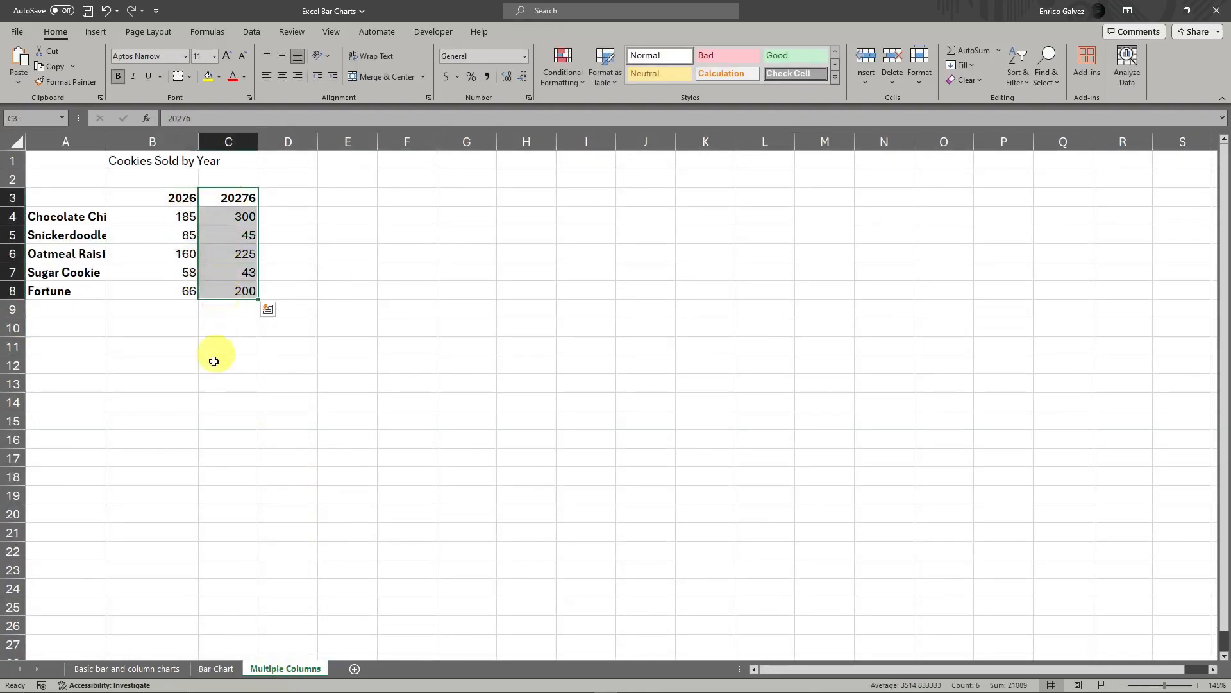
{"action": "left_click", "coordinate": [182, 431]}
{"action": "left_click_drag", "start_coordinate": [181, 199], "coordinate": [181, 291]}
{"action": "left_click_drag", "start_coordinate": [238, 198], "coordinate": [247, 284]}
{"action": "left_click", "coordinate": [164, 214]}
{"action": "left_click", "coordinate": [165, 248]}
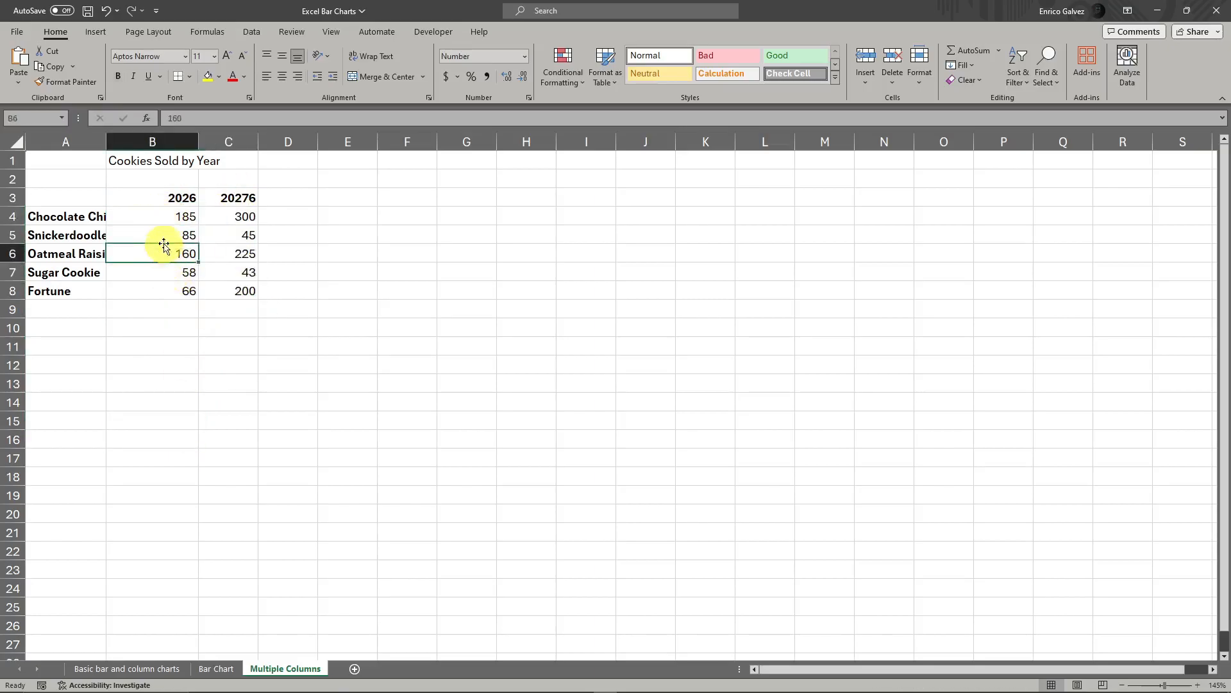
Insert a 3-D Clustered Column chart from the "Cookies Sold by Year" table
{"action": "left_click", "coordinate": [171, 199]}
{"action": "left_click", "coordinate": [182, 253]}
{"action": "left_click", "coordinate": [95, 31]}
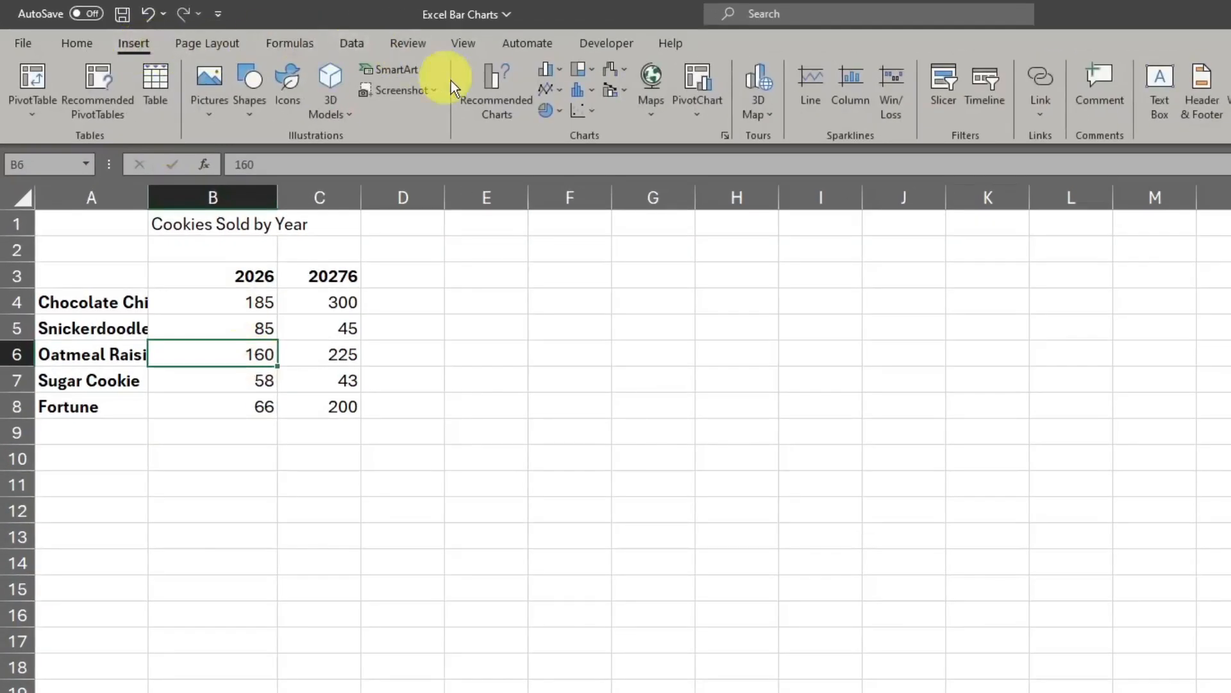
{"action": "left_click", "coordinate": [548, 72]}
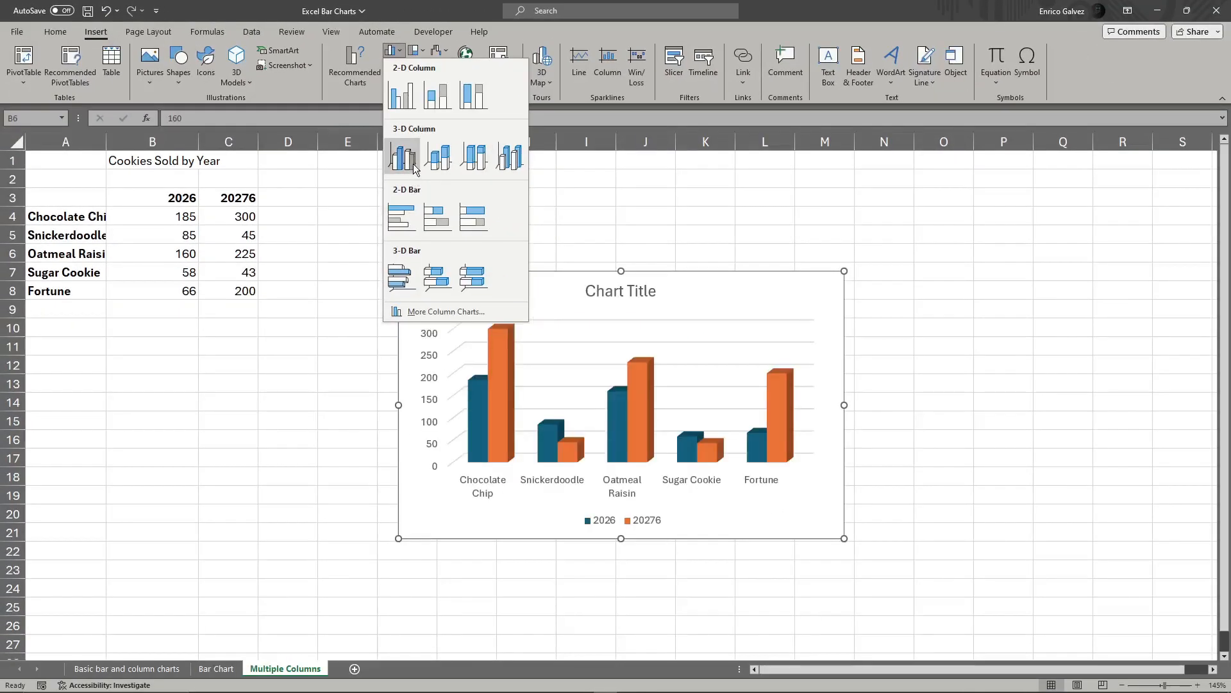
{"action": "left_click", "coordinate": [414, 169]}
{"action": "left_click", "coordinate": [955, 379]}
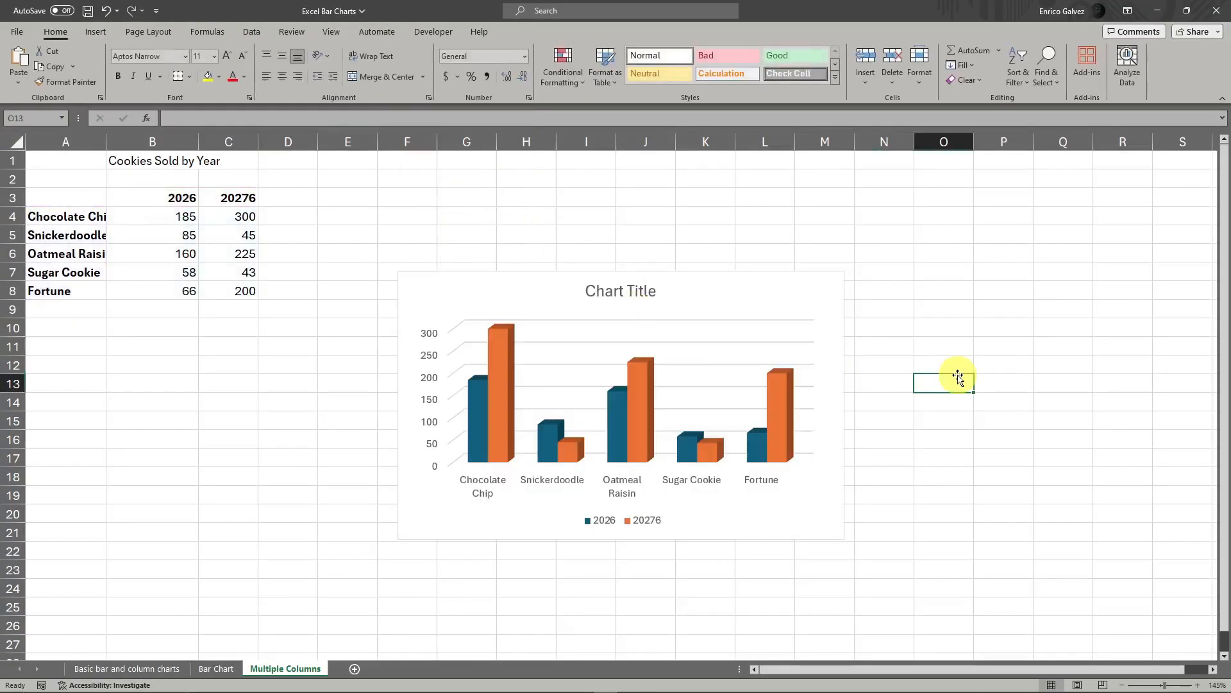
Correct the second year heading in cell C3 of the "Cookies Sold by Year" table to 2027
{"action": "left_click", "coordinate": [651, 367]}
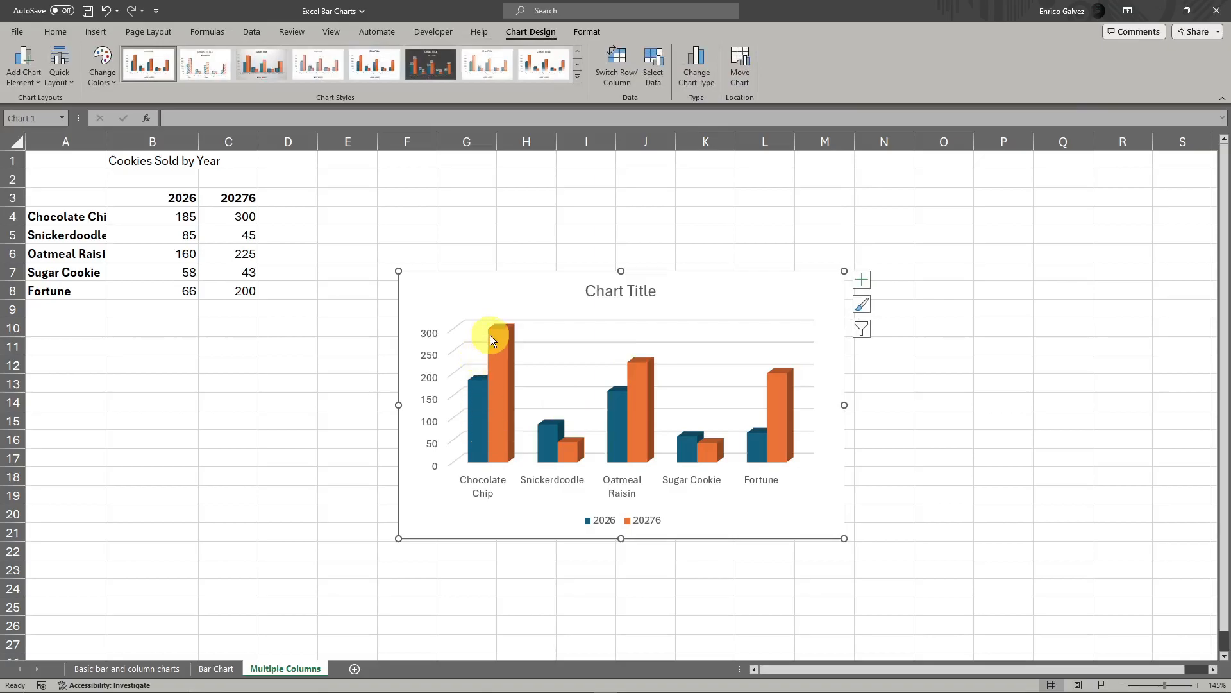
{"action": "left_click", "coordinate": [238, 198]}
{"action": "left_click", "coordinate": [183, 118]}
{"action": "key", "text": "BackSpace"}
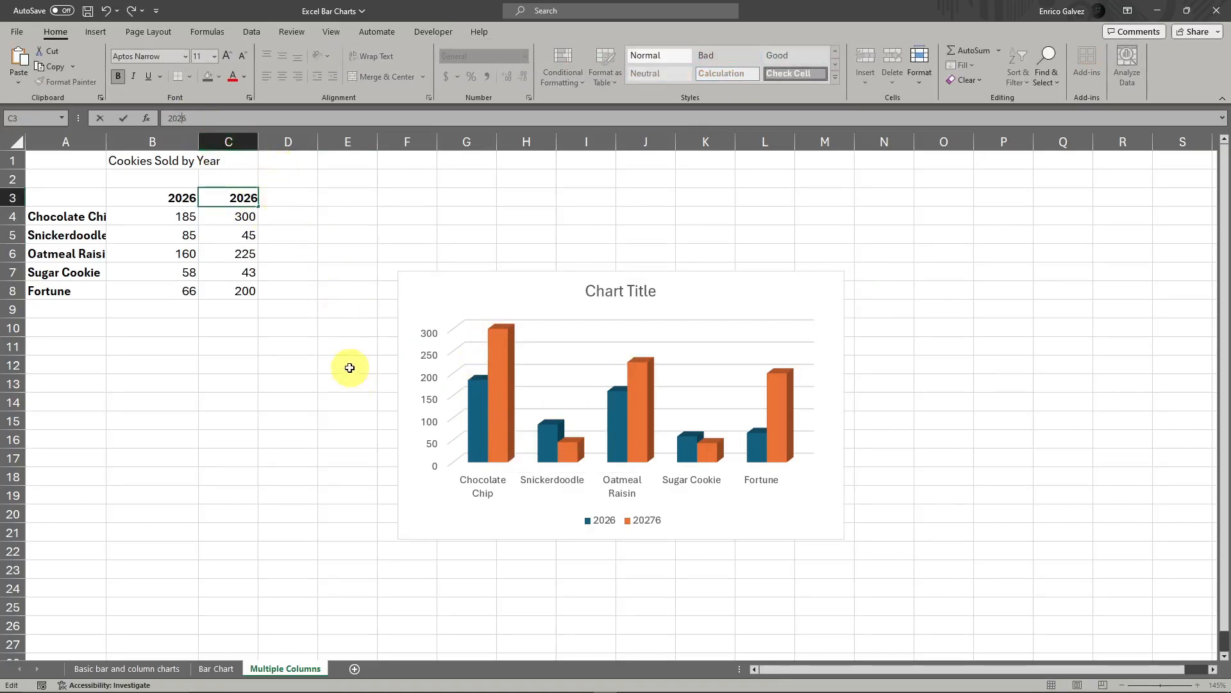
{"action": "type", "text": "7"}
{"action": "left_click", "coordinate": [302, 440]}
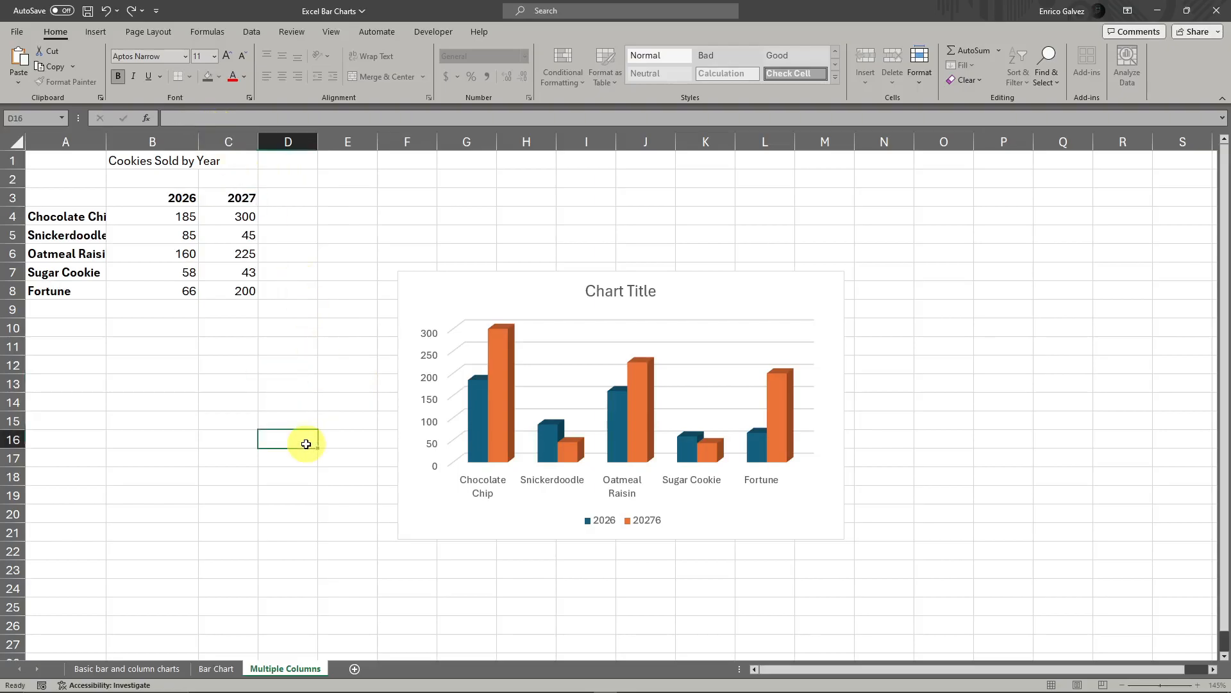
Move the 3-D column chart up beside the sales table and enlarge it to span columns E through P, down to row 24
{"action": "left_click", "coordinate": [602, 411]}
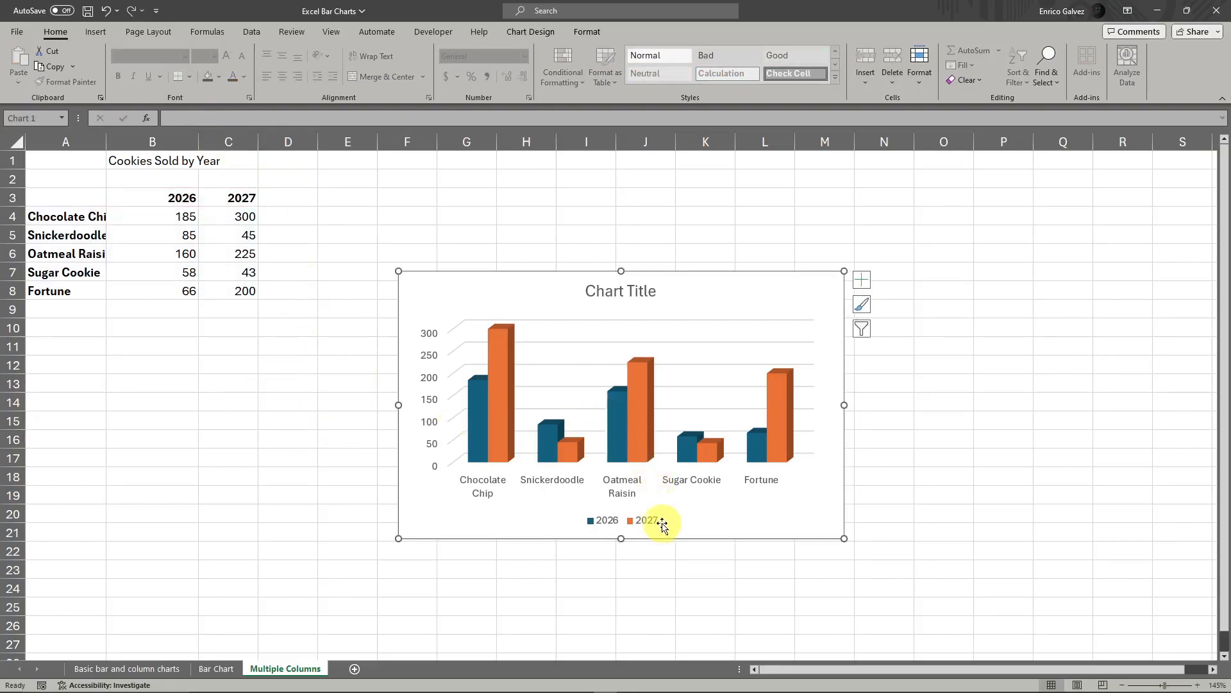
{"action": "left_click", "coordinate": [655, 373]}
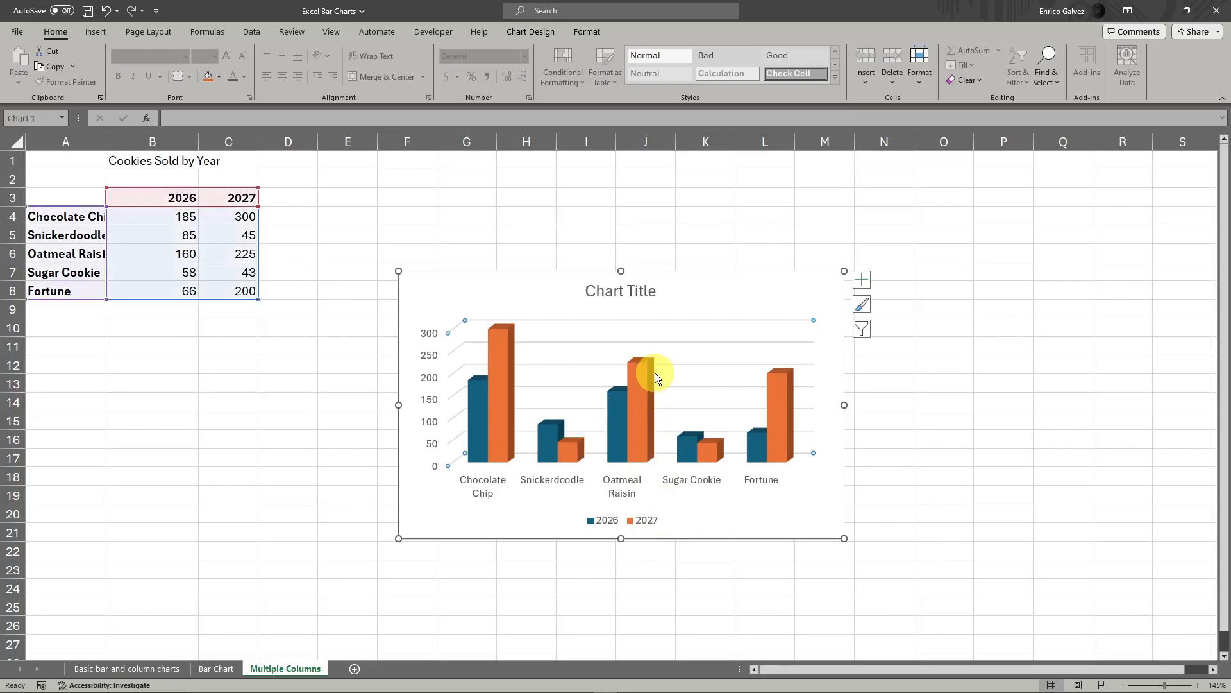
{"action": "mouse_move", "coordinate": [494, 390]}
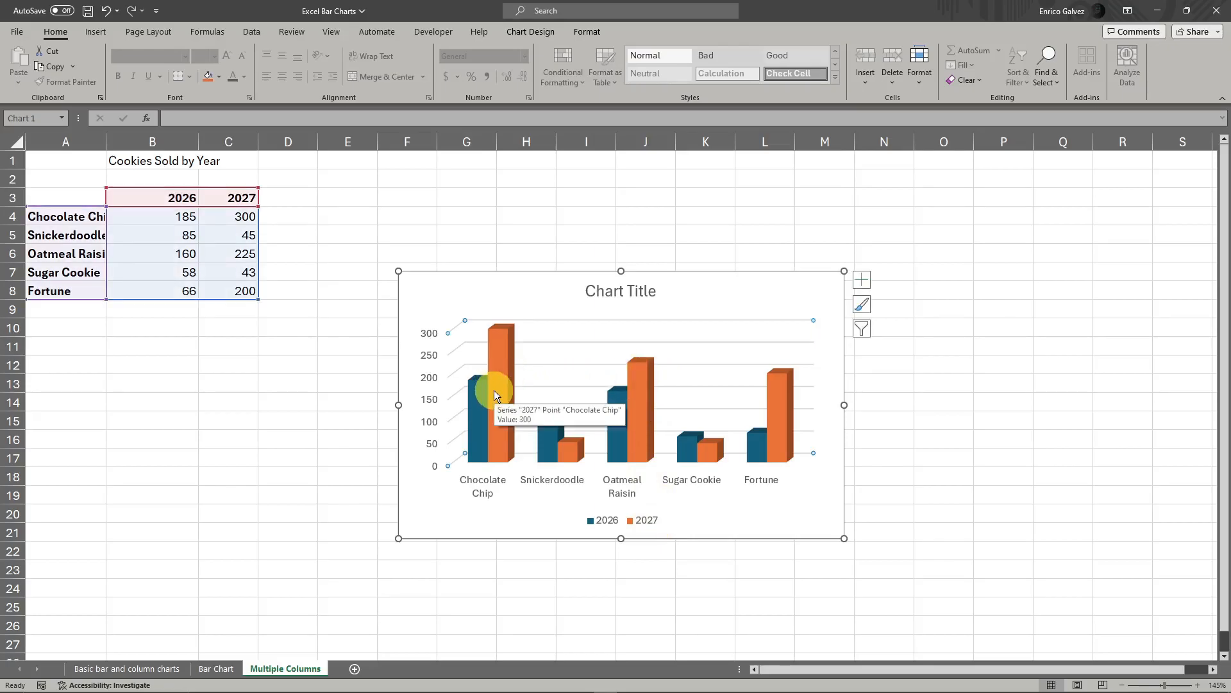
{"action": "left_click_drag", "start_coordinate": [698, 294], "coordinate": [640, 201]}
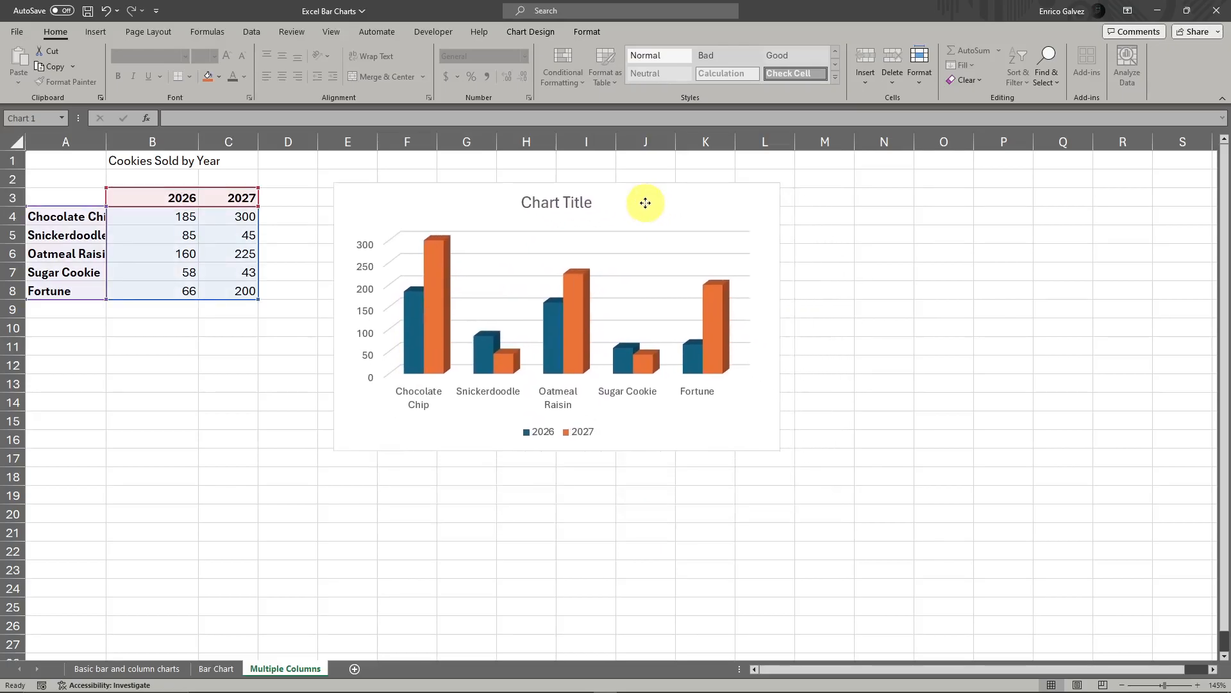
{"action": "left_click_drag", "start_coordinate": [780, 449], "coordinate": [1023, 588]}
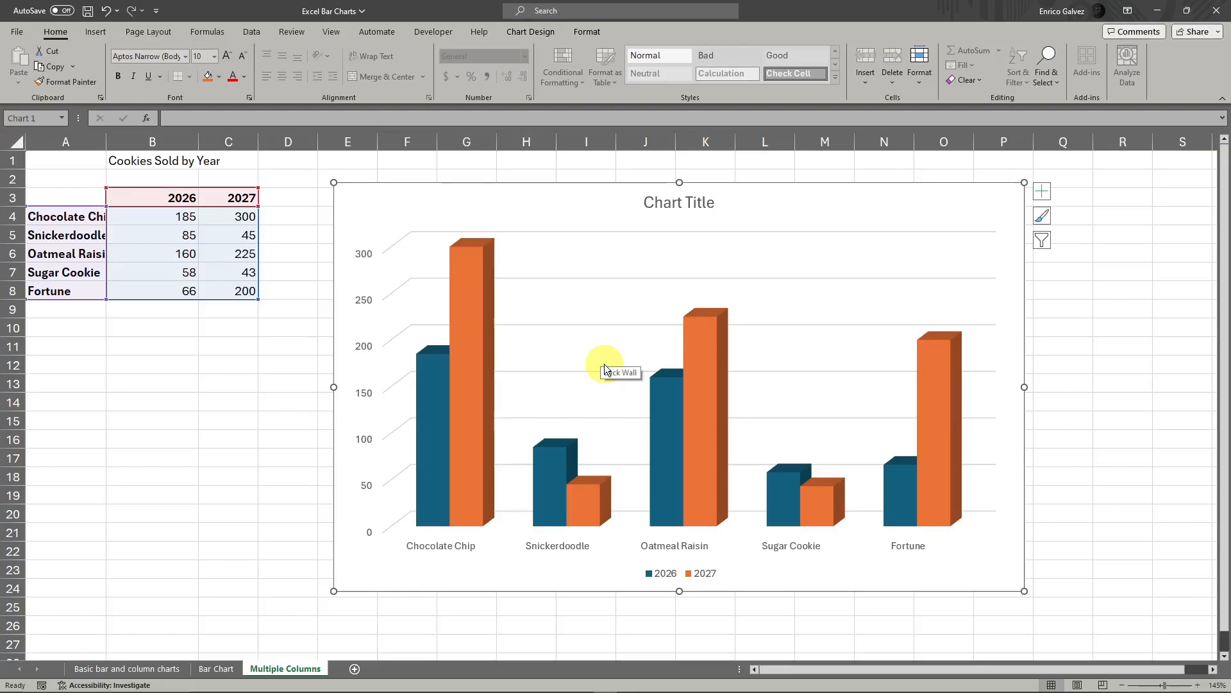
Examine the "Cookies Sold by Year" data in A1:C8 and compare it with the 2026 and 2027 columns in the enlarged chart
{"action": "left_click", "coordinate": [269, 403]}
{"action": "left_click_drag", "start_coordinate": [64, 161], "coordinate": [244, 292]}
{"action": "left_click", "coordinate": [201, 367]}
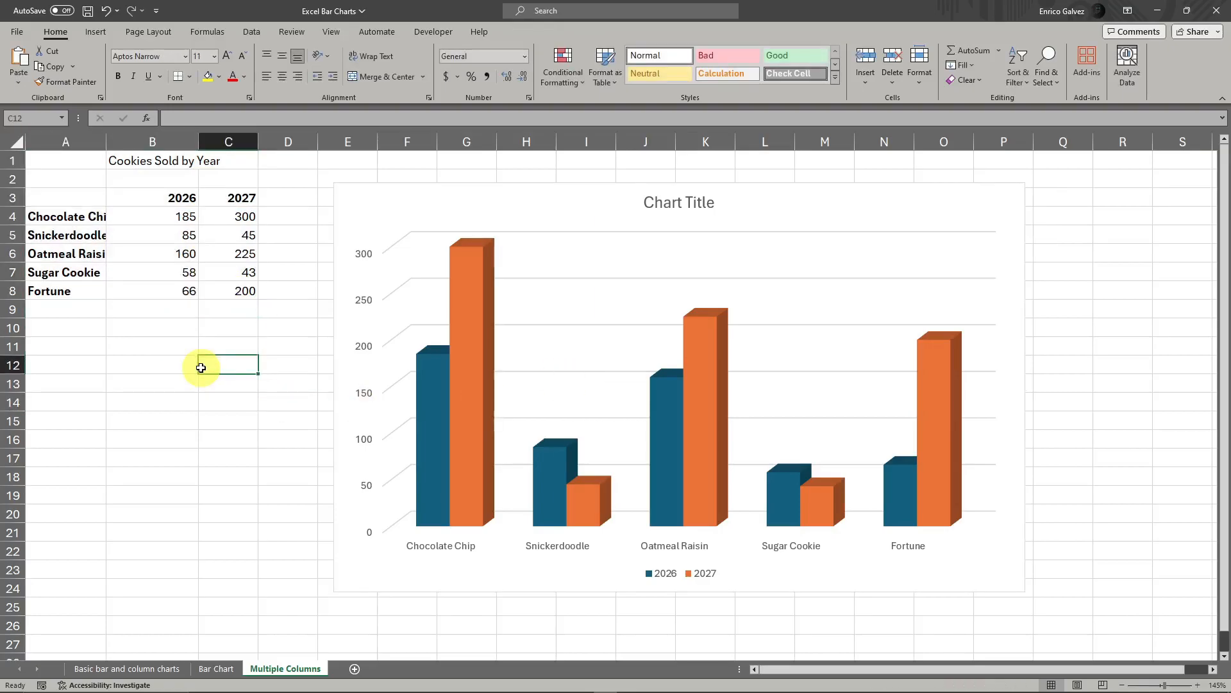
{"action": "left_click_drag", "start_coordinate": [66, 157], "coordinate": [244, 291]}
{"action": "left_click", "coordinate": [228, 360]}
{"action": "left_click_drag", "start_coordinate": [84, 203], "coordinate": [234, 296]}
{"action": "left_click", "coordinate": [680, 298]}
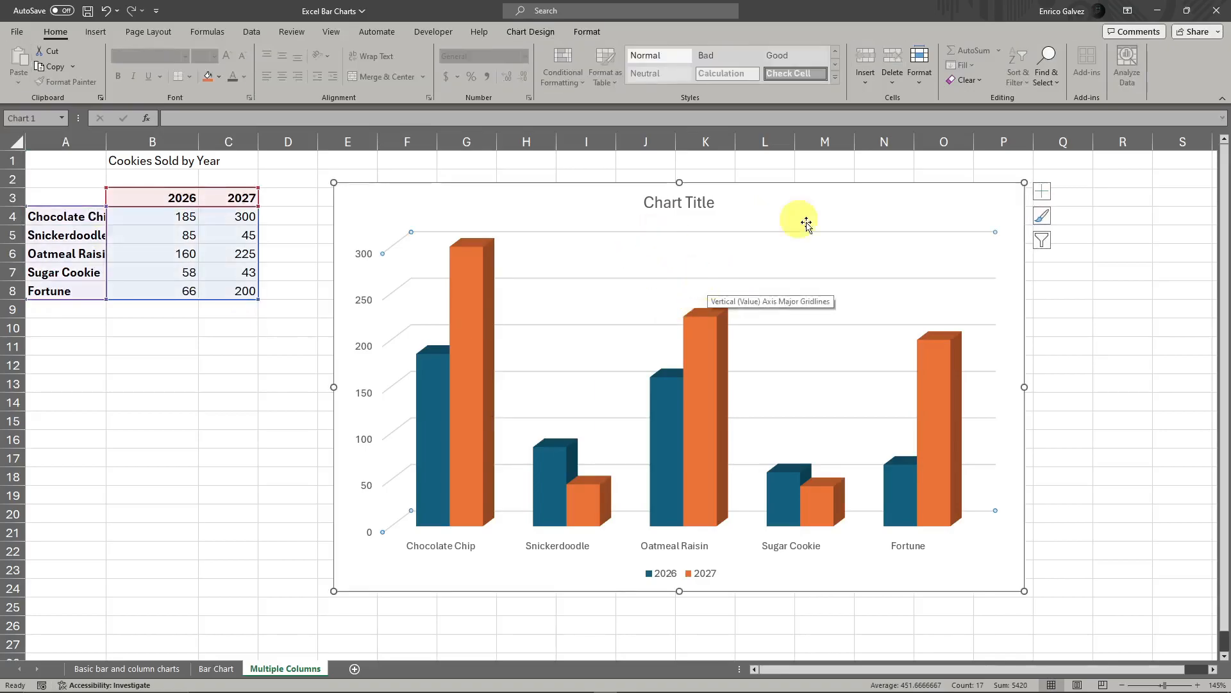
{"action": "left_click", "coordinate": [195, 348]}
{"action": "left_click", "coordinate": [649, 242]}
{"action": "left_click", "coordinate": [222, 346]}
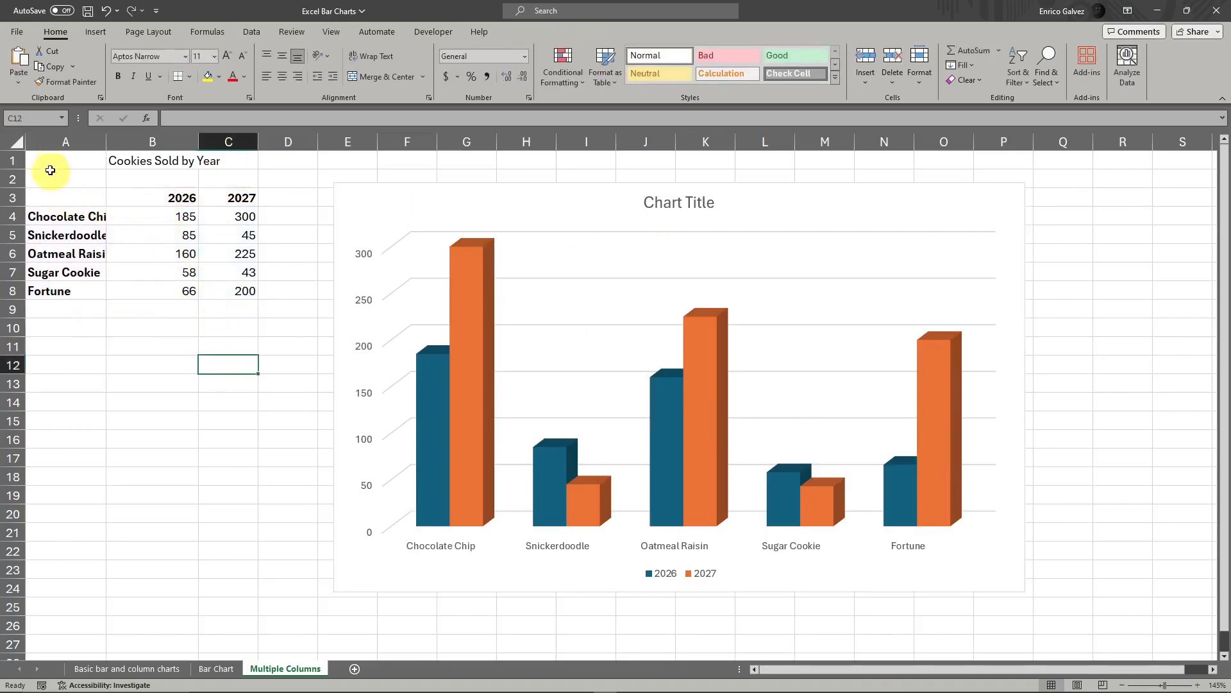
{"action": "left_click_drag", "start_coordinate": [52, 165], "coordinate": [239, 288]}
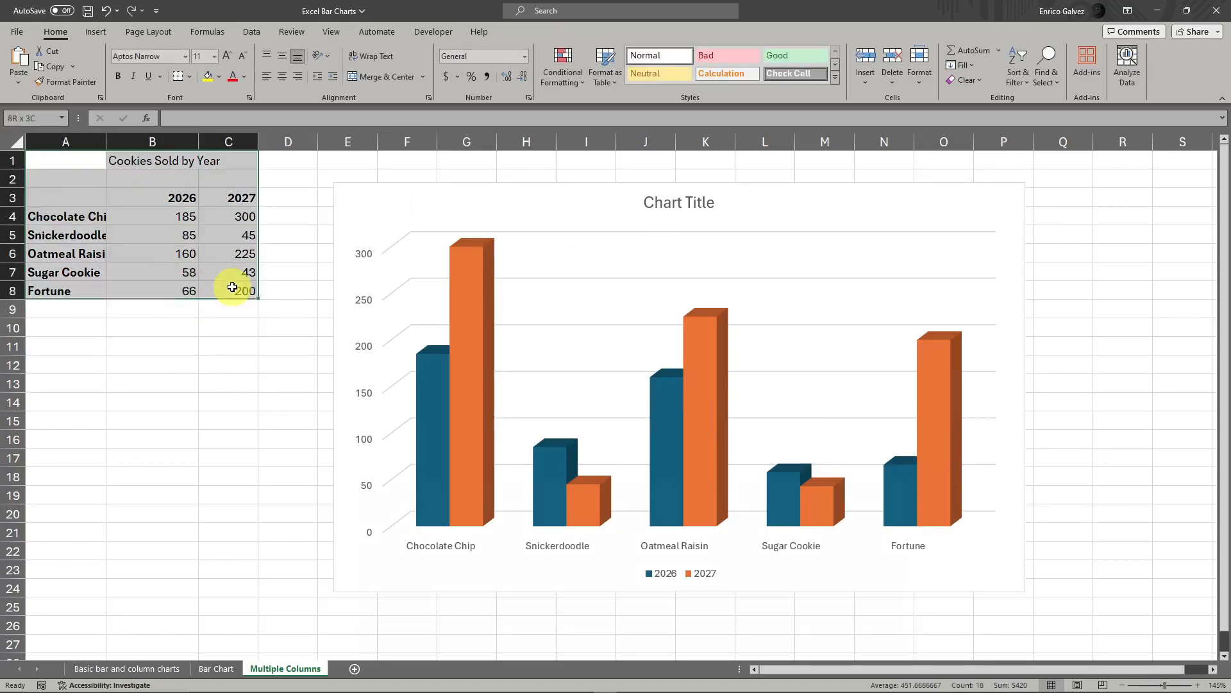
{"action": "left_click", "coordinate": [215, 365]}
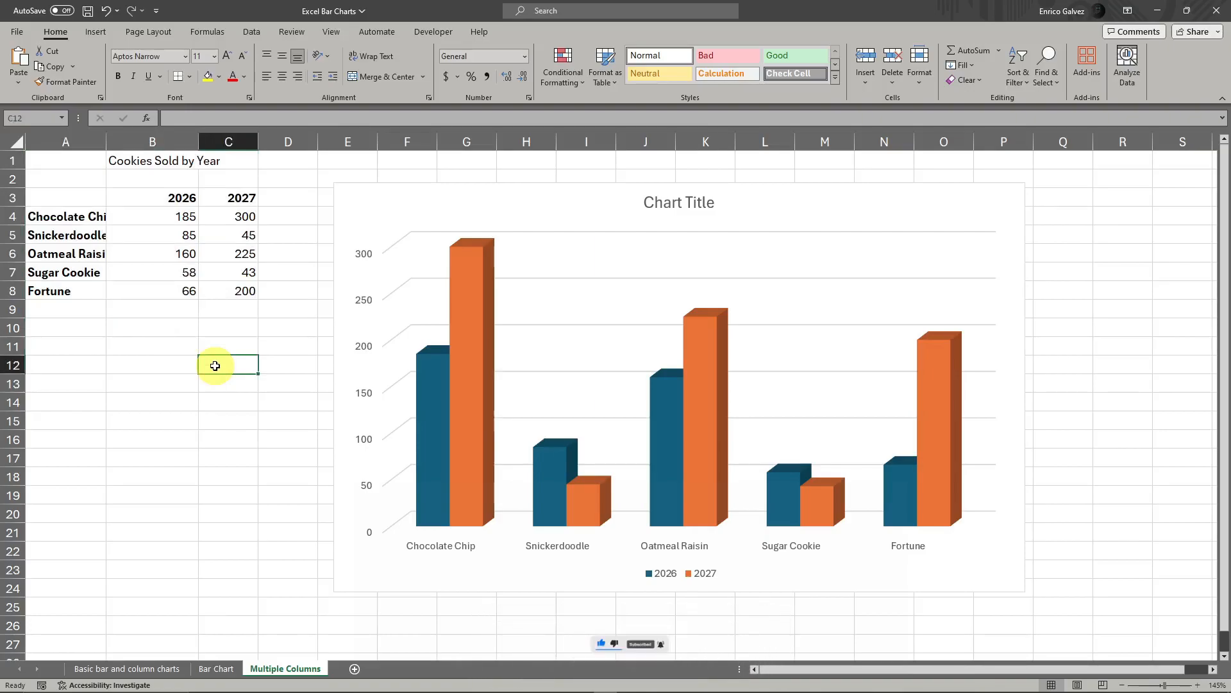
{"action": "mouse_move", "coordinate": [306, 685]}
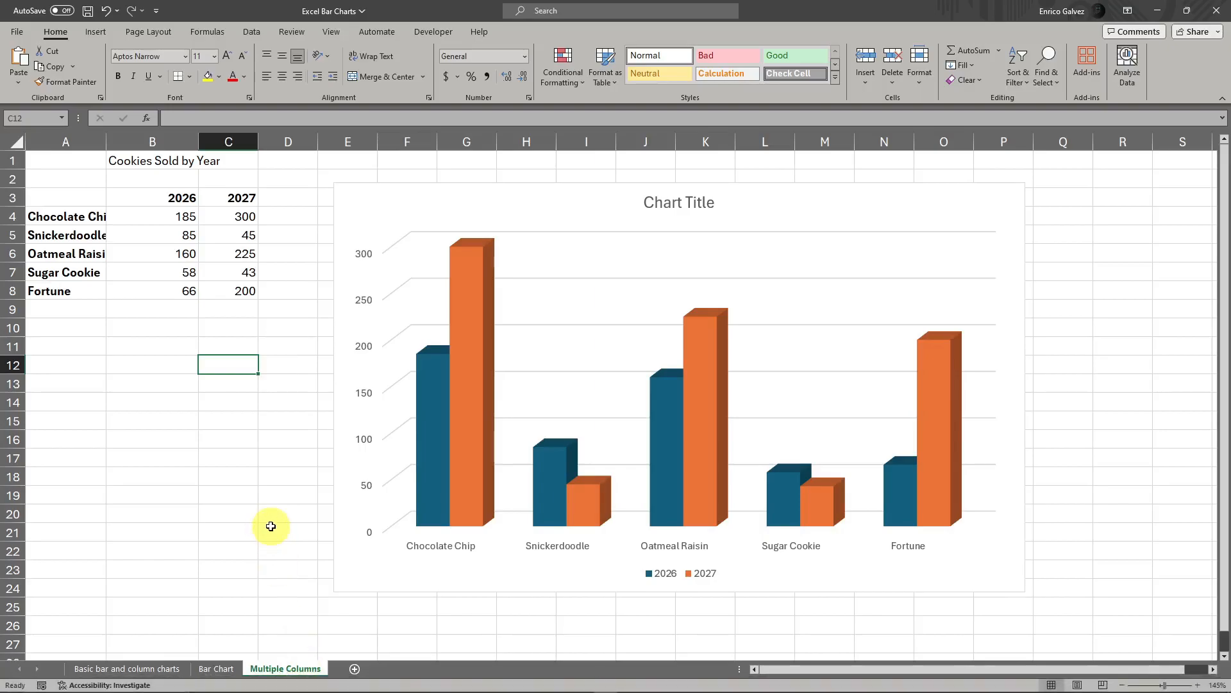